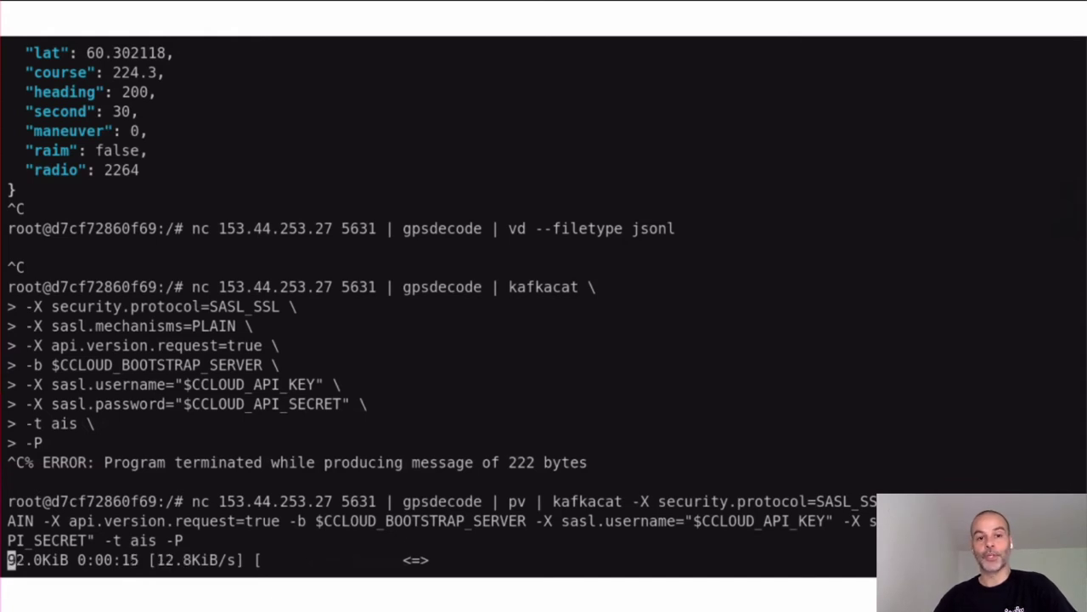
Stop kafkacat producing to the ais topic and exit the container's root shell.
key("ctrl+c")
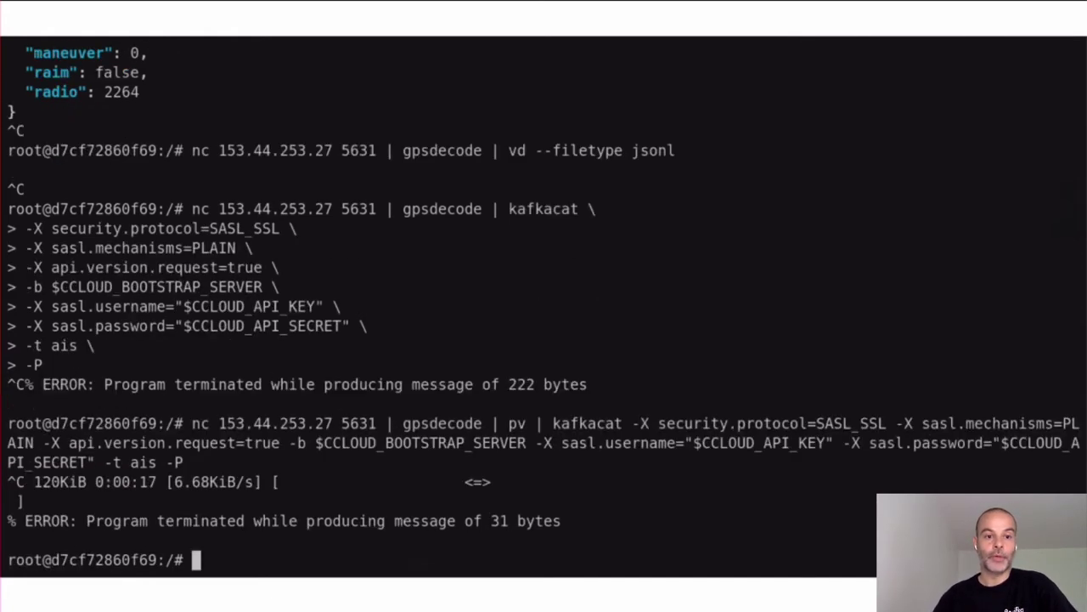
type("exit")
key("Return")
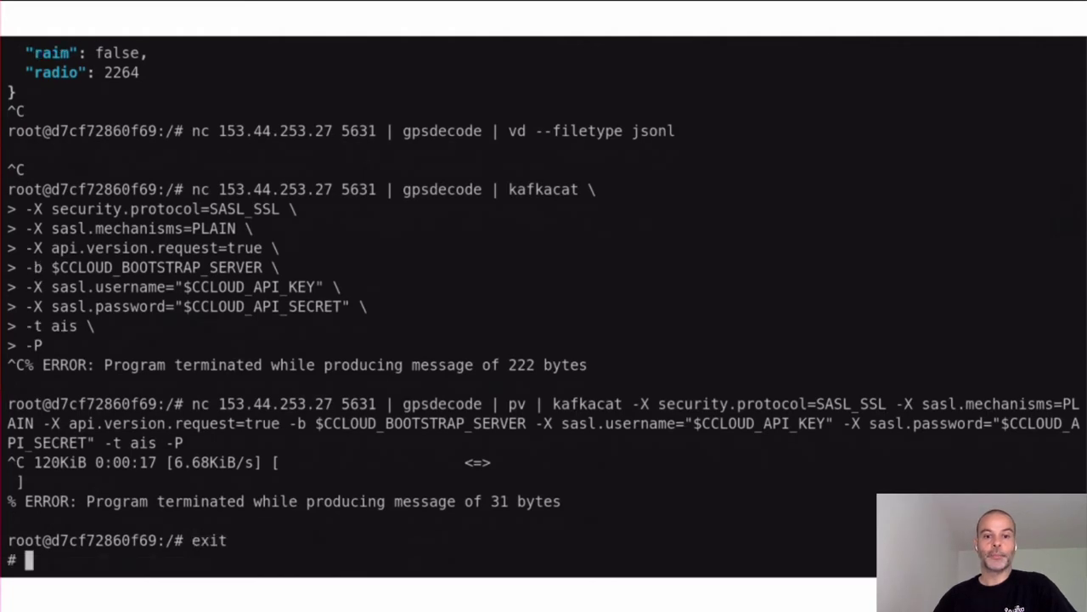
key("Return")
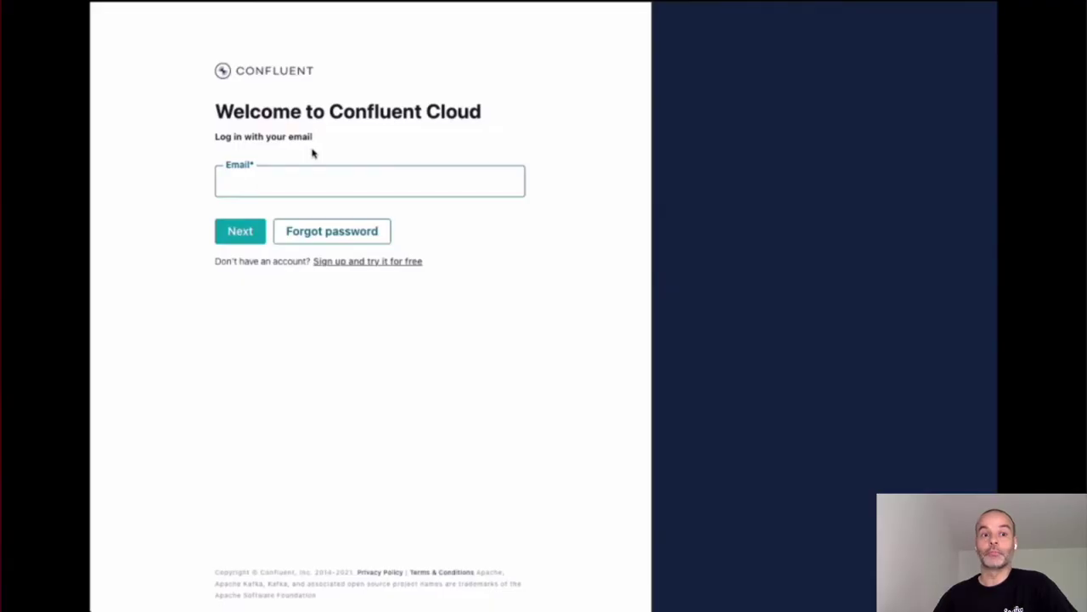
Log in to Confluent Cloud with the account e-mail.
left_click(313, 180)
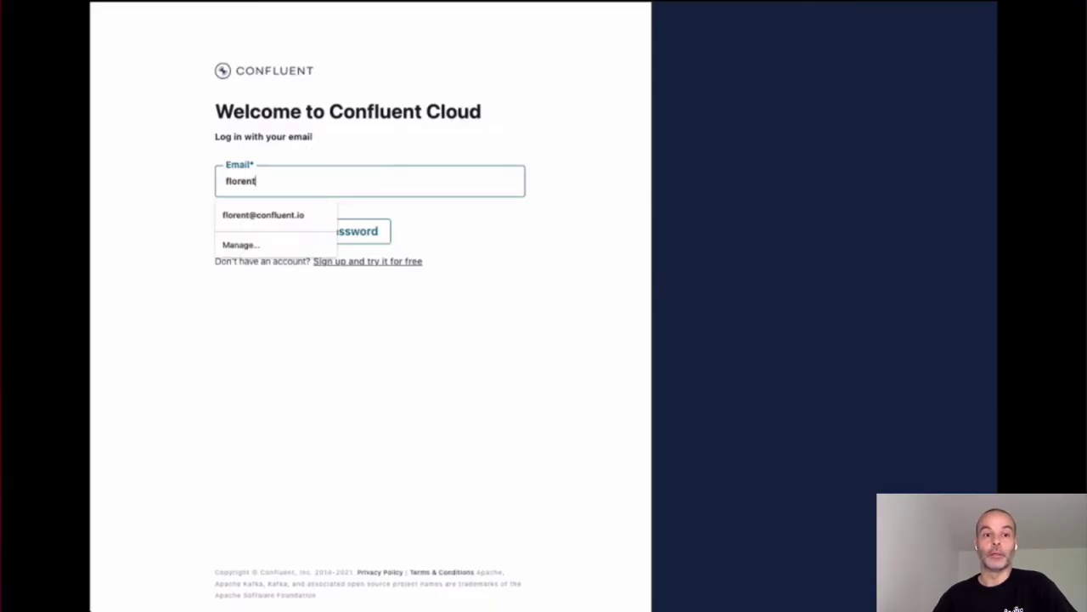
left_click(248, 235)
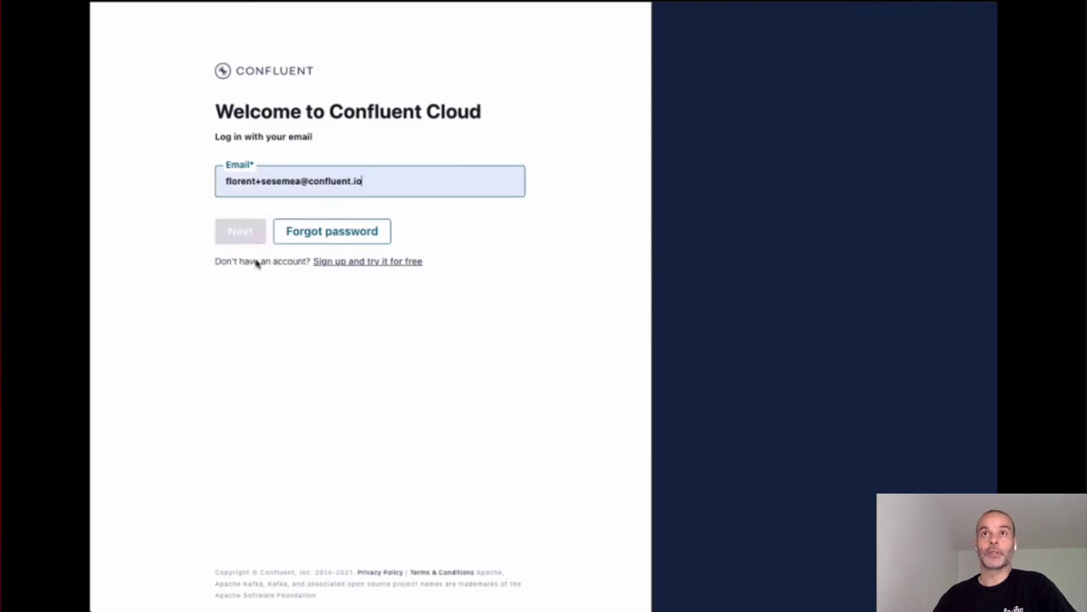
left_click(248, 286)
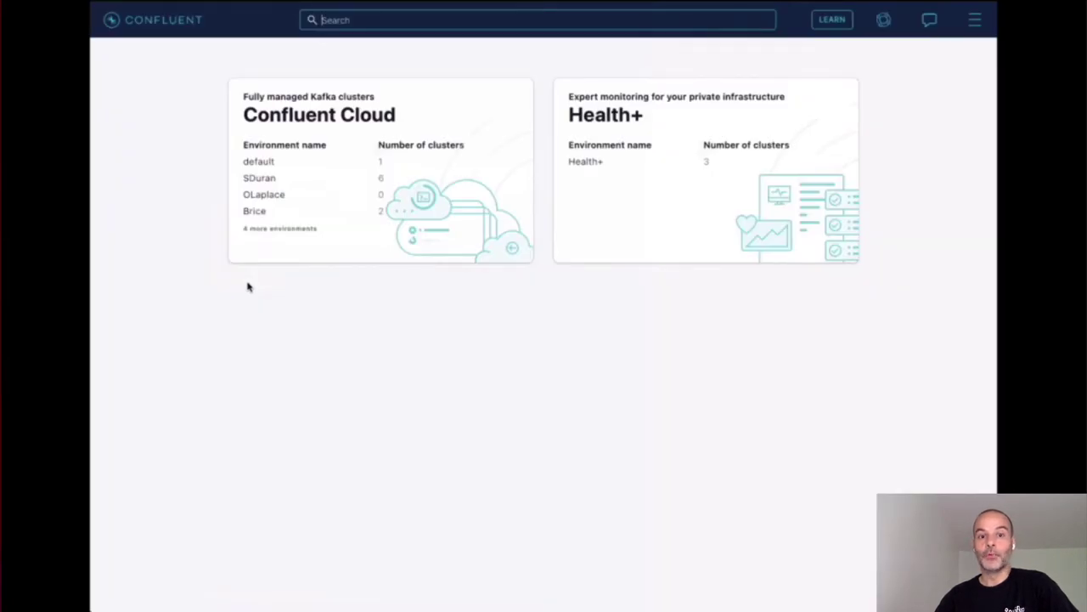
Add a new cloud environment named myenv, then start re-entering the login e-mail.
left_click(339, 156)
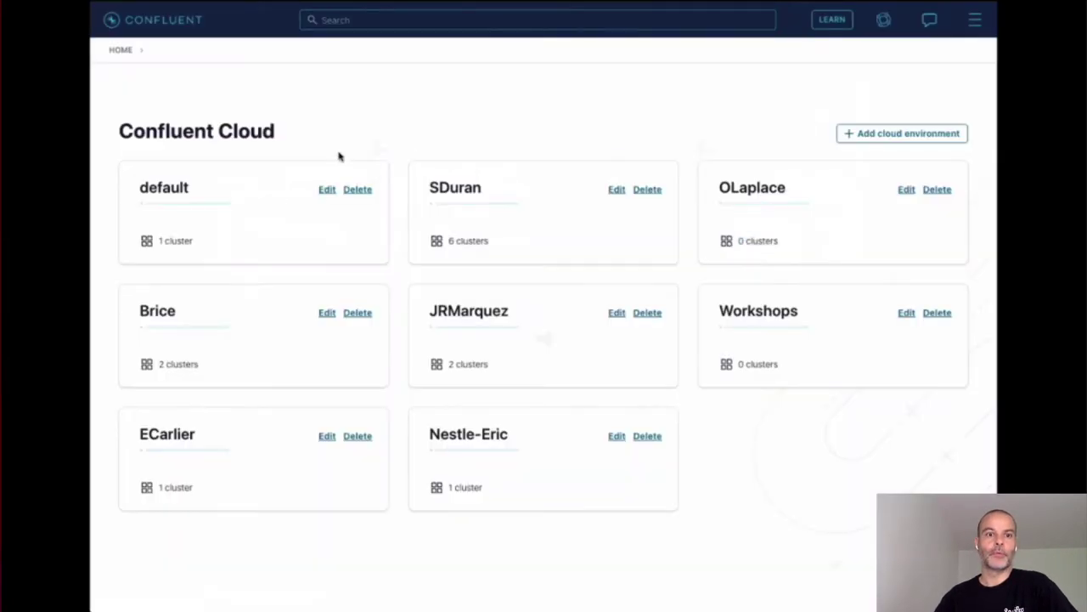
left_click(879, 138)
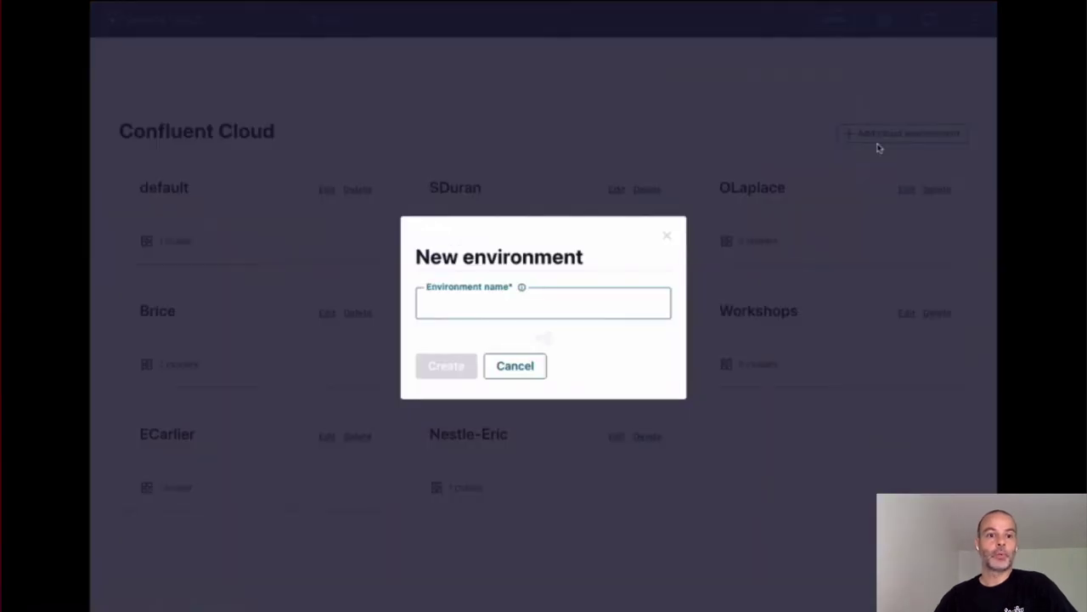
type("myen")
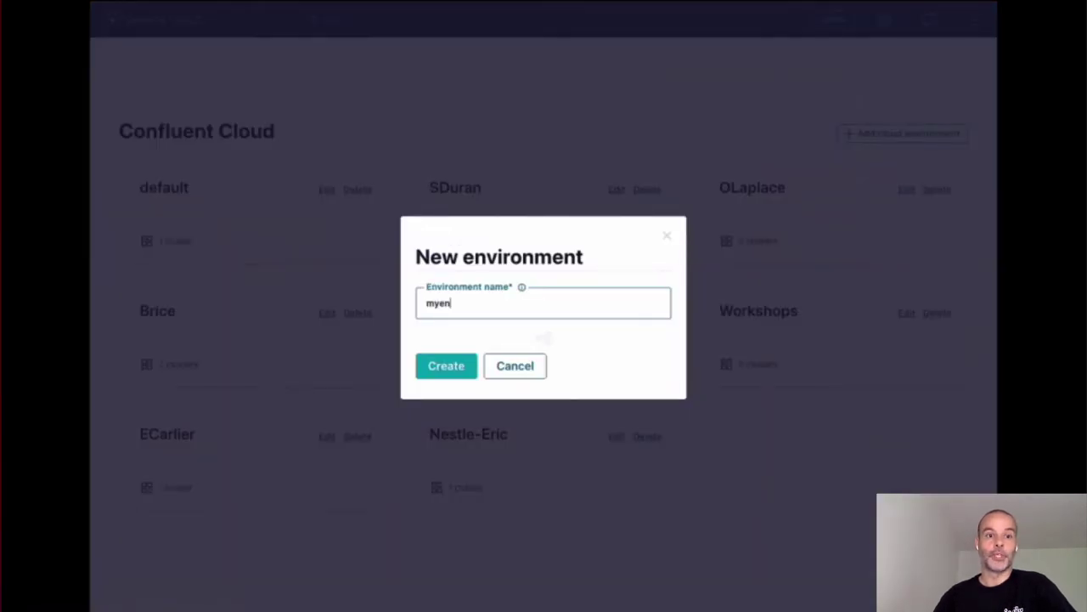
type("v")
key("Return")
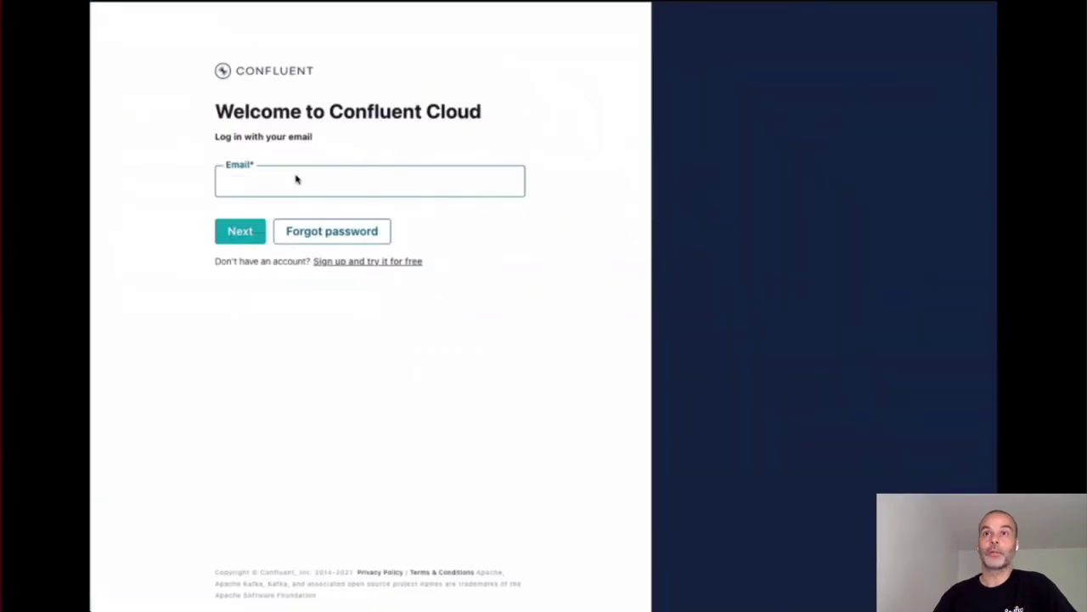
left_click(296, 178)
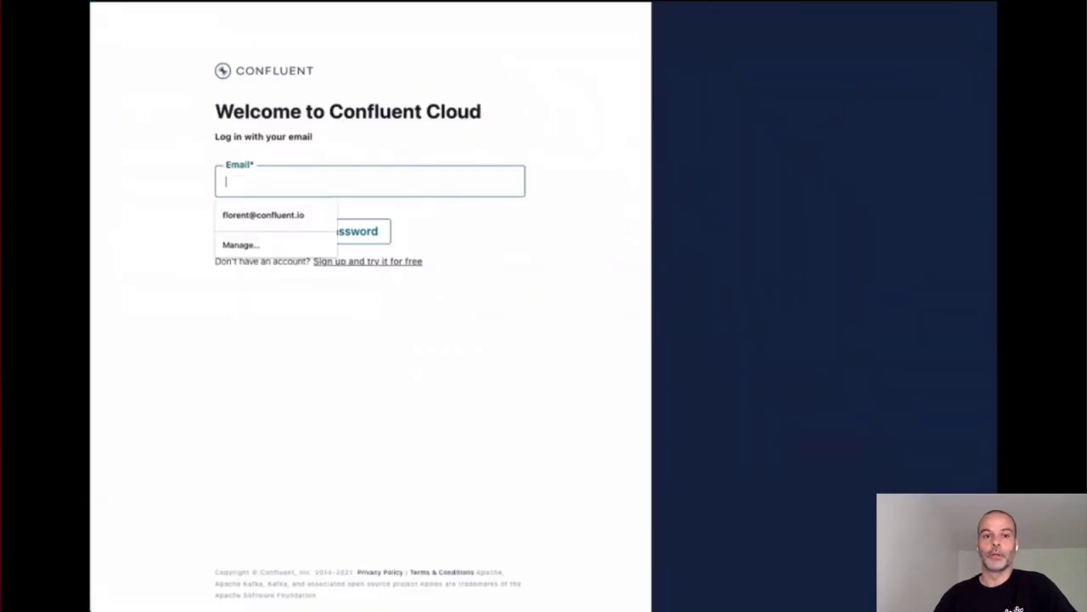
type("florent")
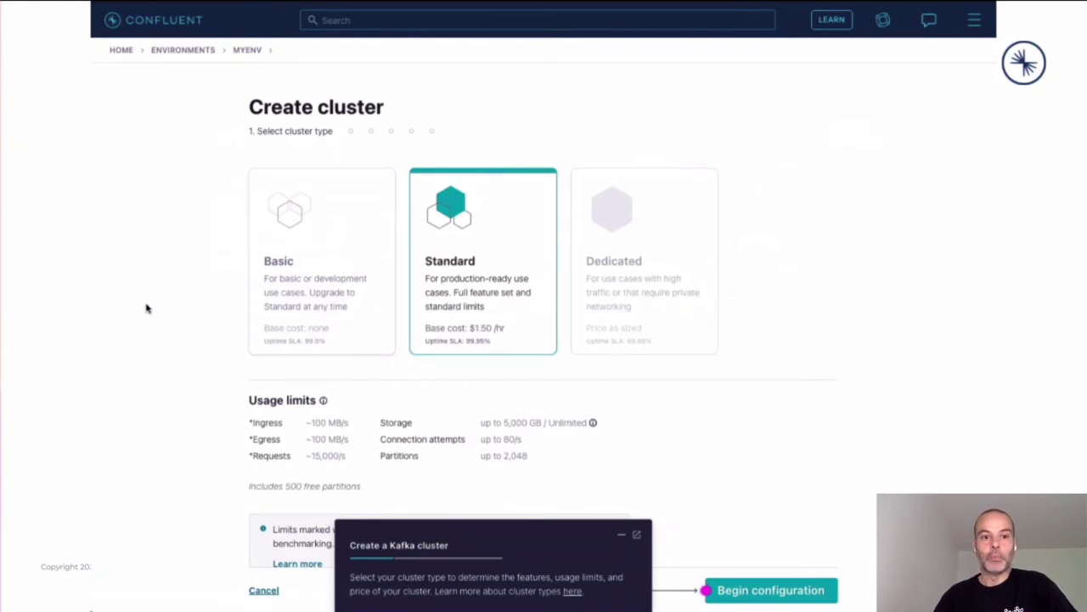
Choose the Standard cluster tier on Google Cloud us-west4, single zone.
left_click(290, 249)
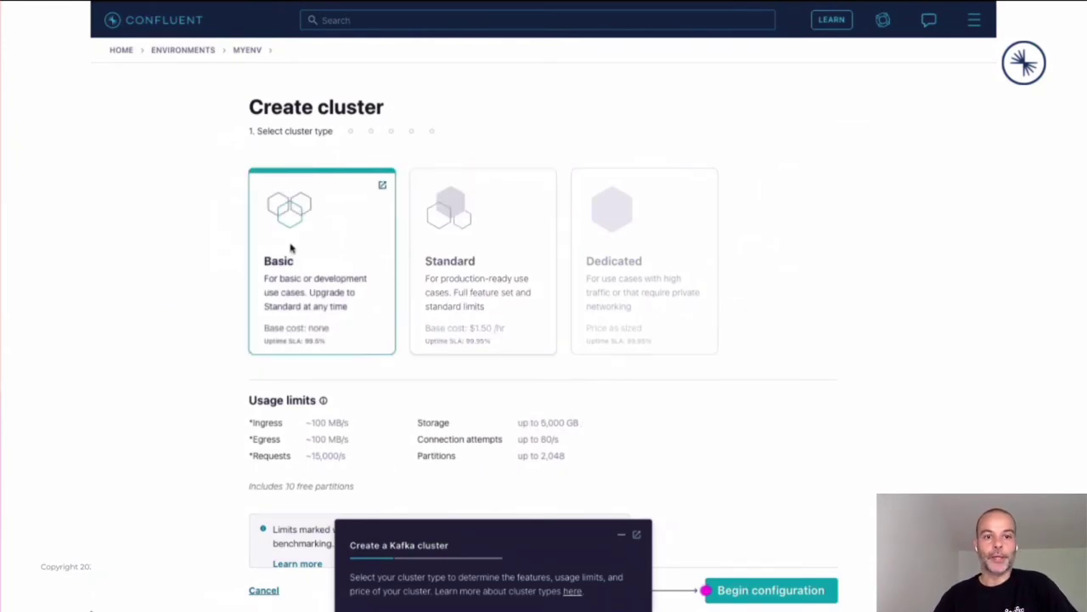
left_click(454, 247)
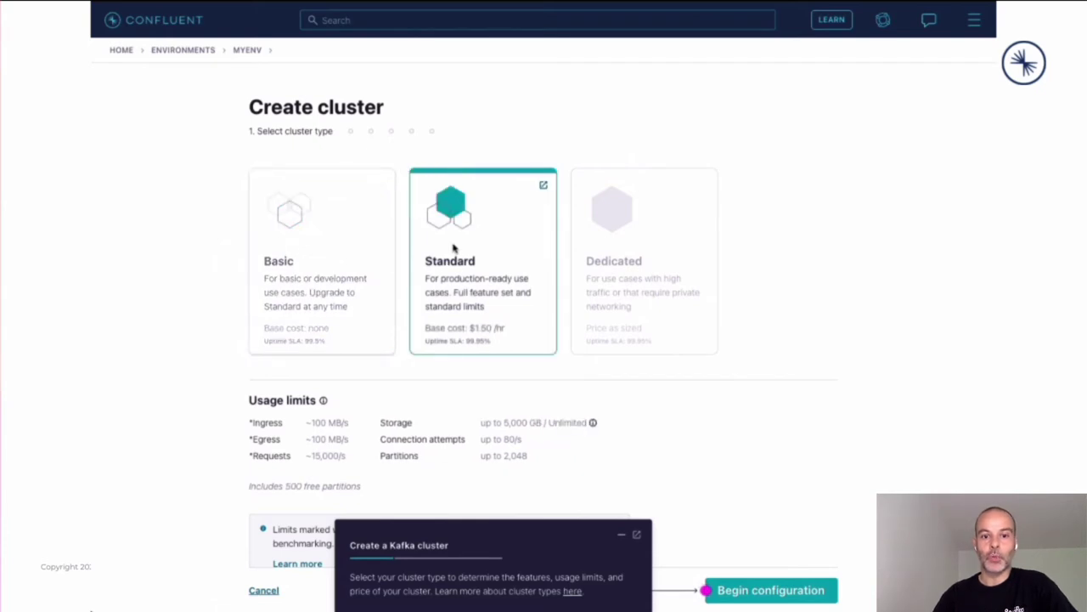
left_click(757, 590)
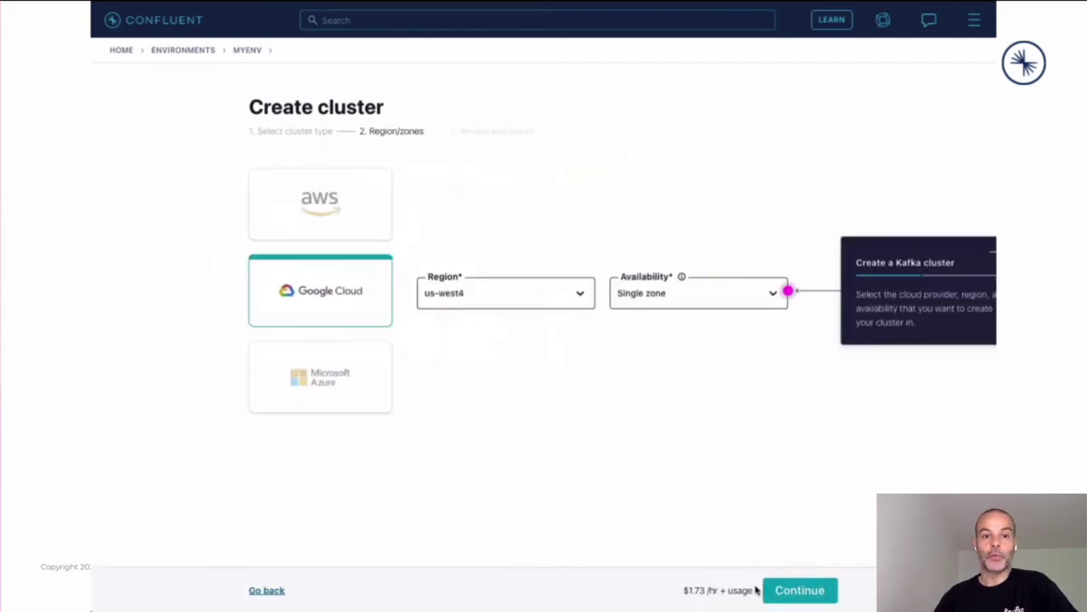
left_click(780, 295)
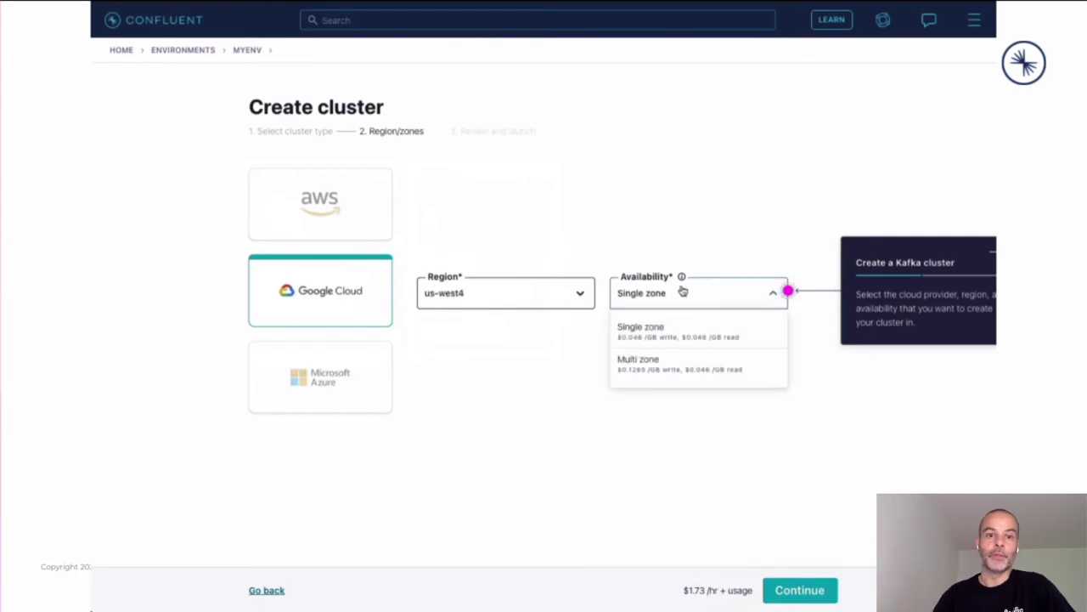
left_click(582, 295)
left_click(805, 590)
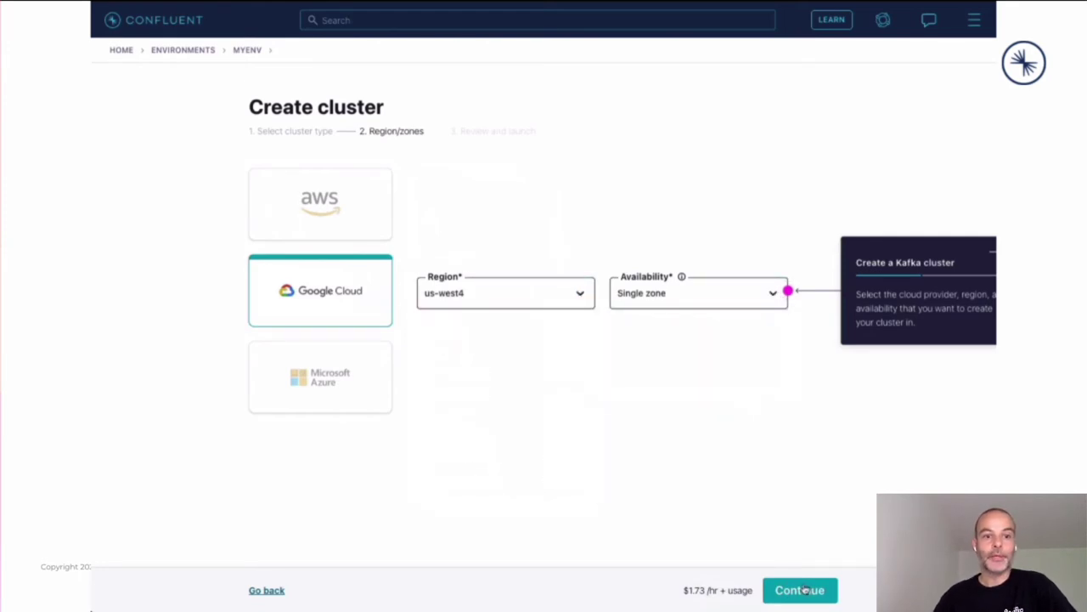
left_click(805, 591)
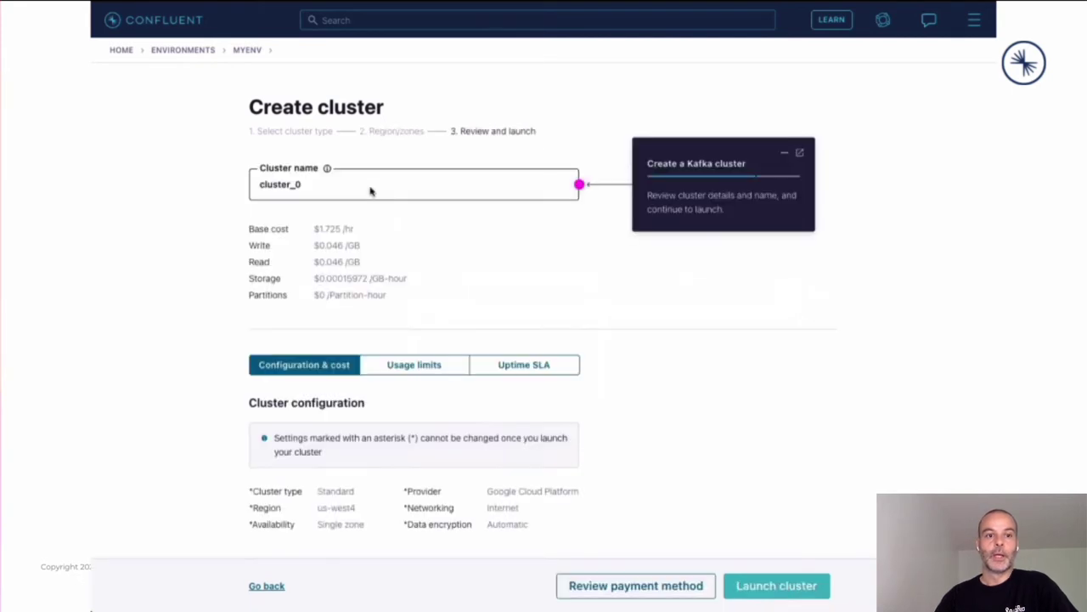
Name the cluster mycluster, review its limits and uptime, and launch it.
double_click(369, 191)
type("myc")
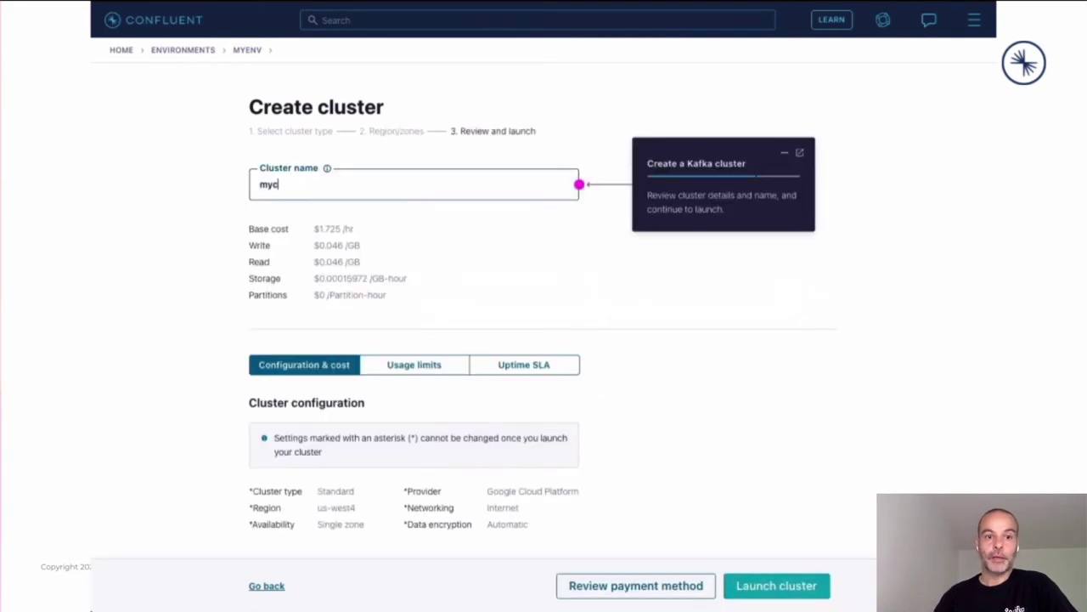
type("luster")
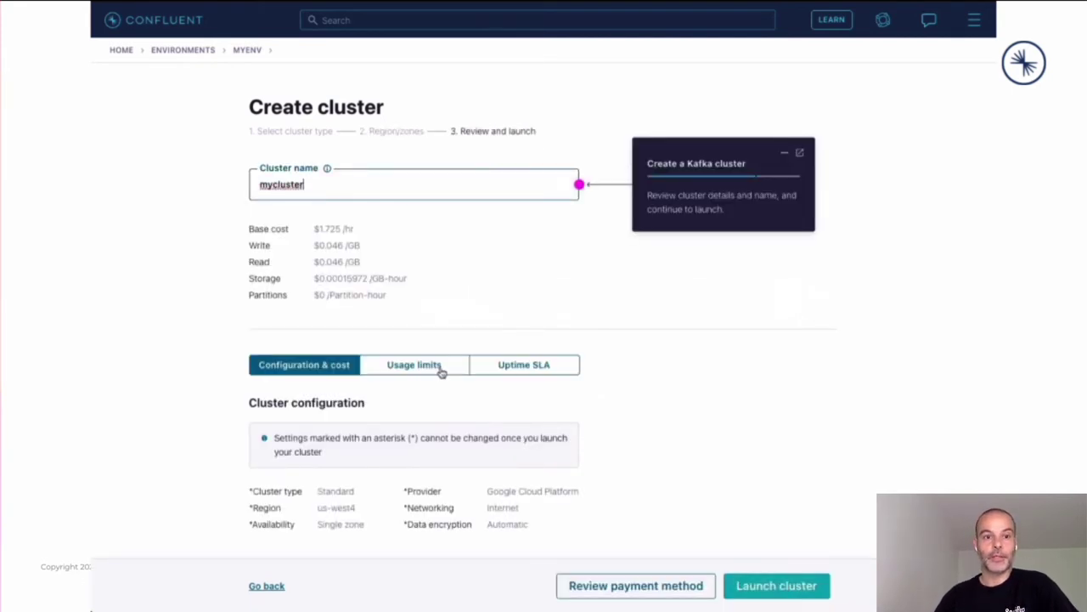
left_click(438, 370)
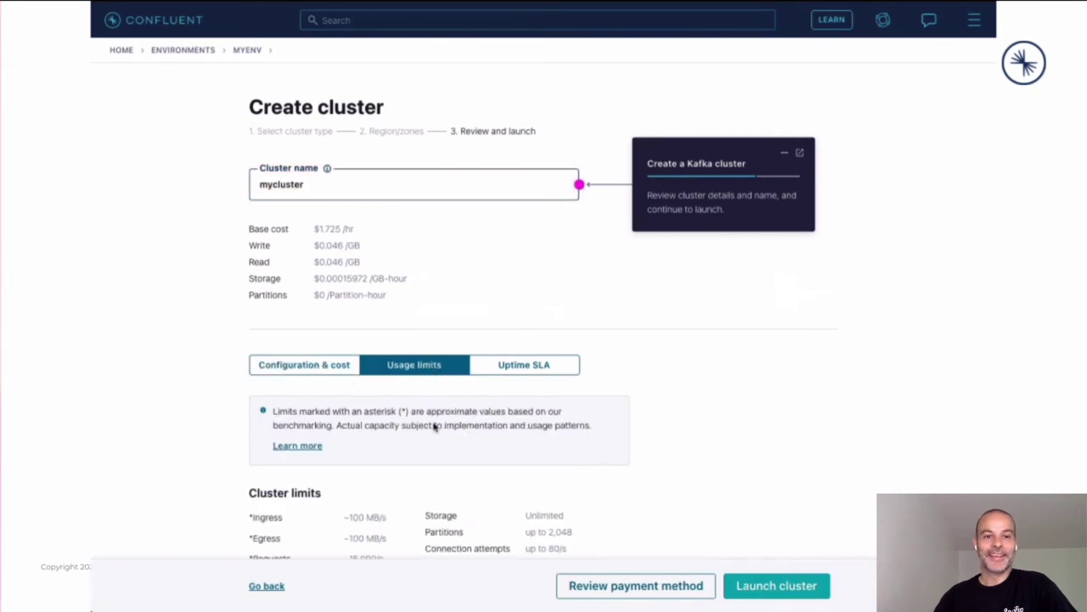
scroll(434, 426, "down", 2)
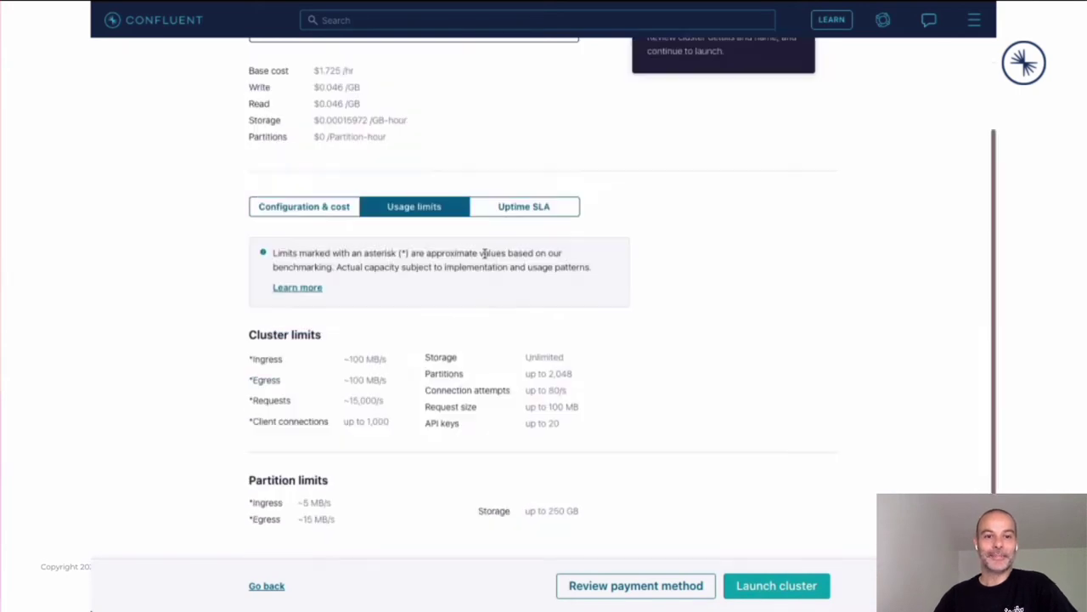
left_click(501, 212)
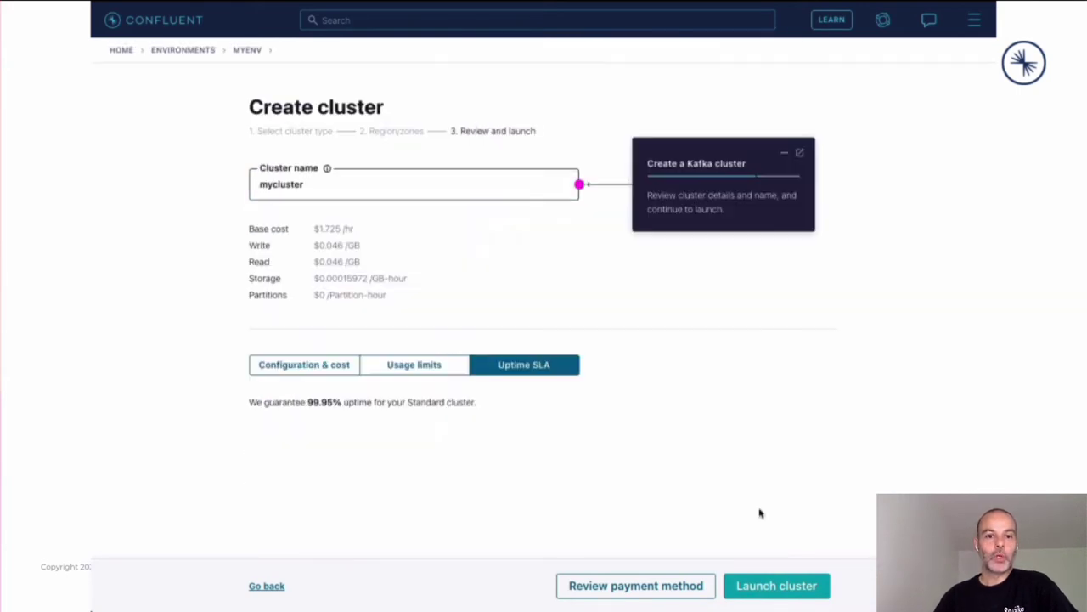
left_click(774, 586)
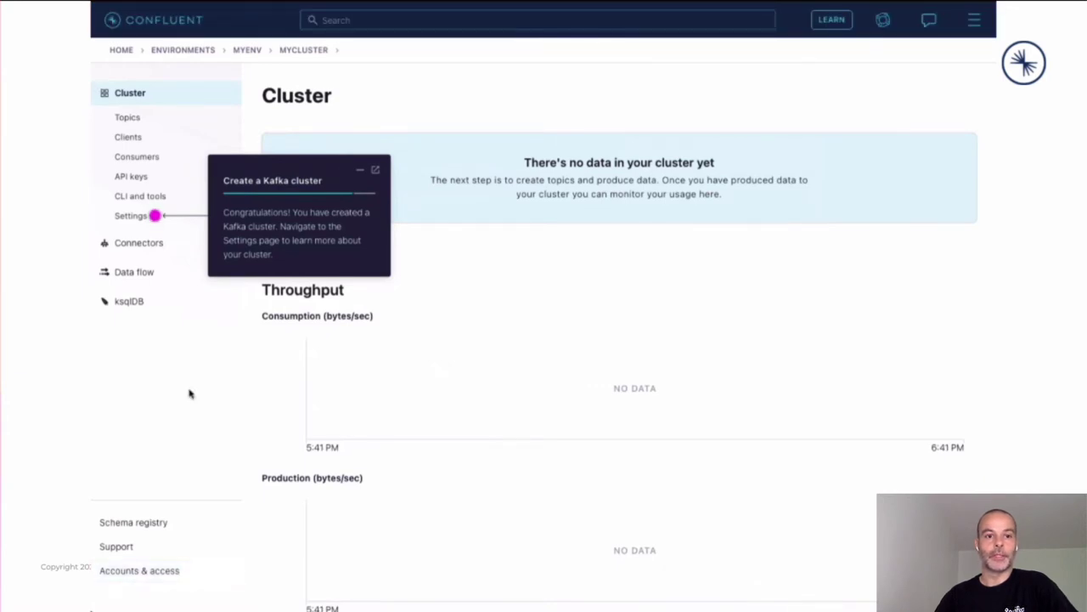
Show mycluster's settings (Standard, GCP, us-west4, single zone) and dismiss the tour tip.
left_click(132, 216)
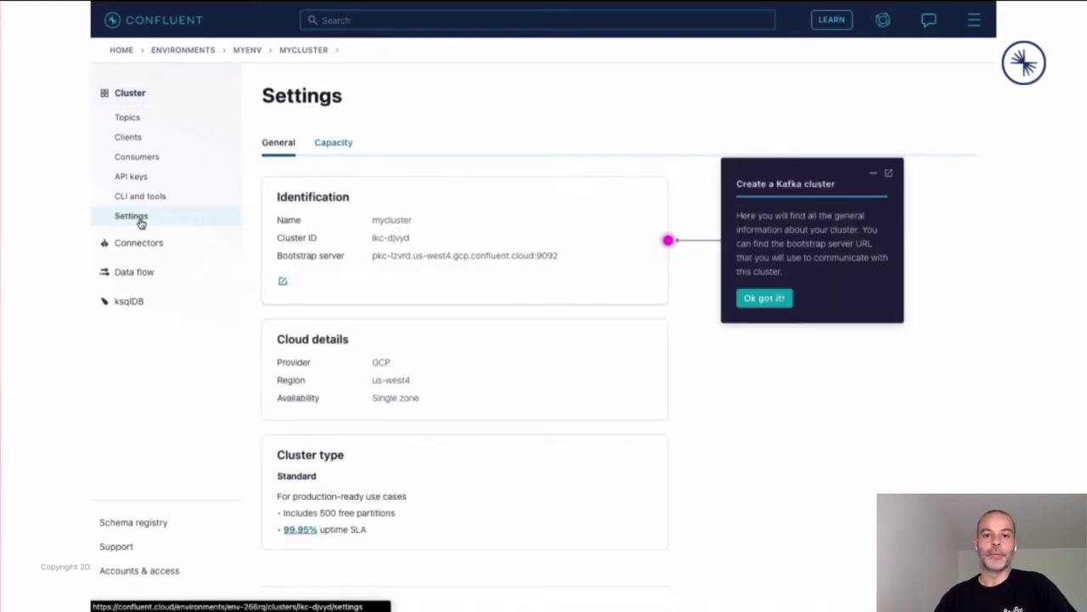
left_click(764, 299)
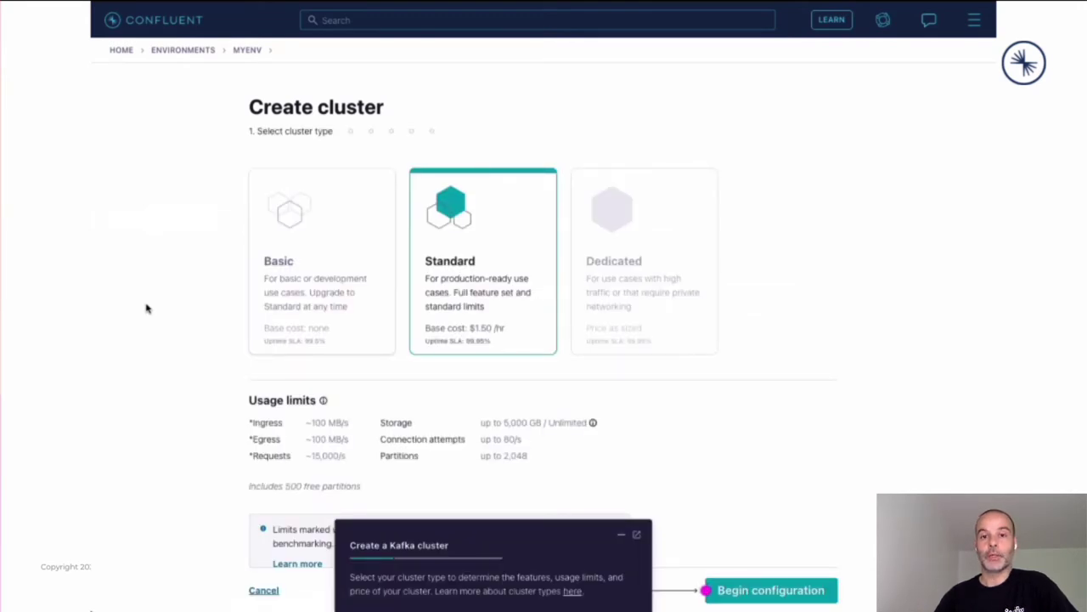
left_click(290, 247)
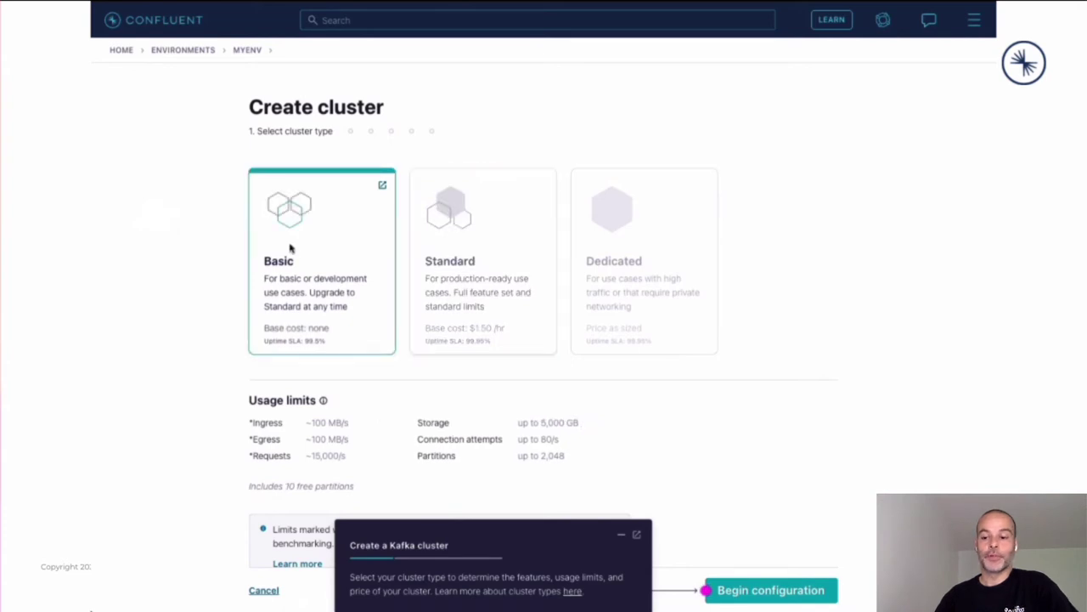
left_click(452, 247)
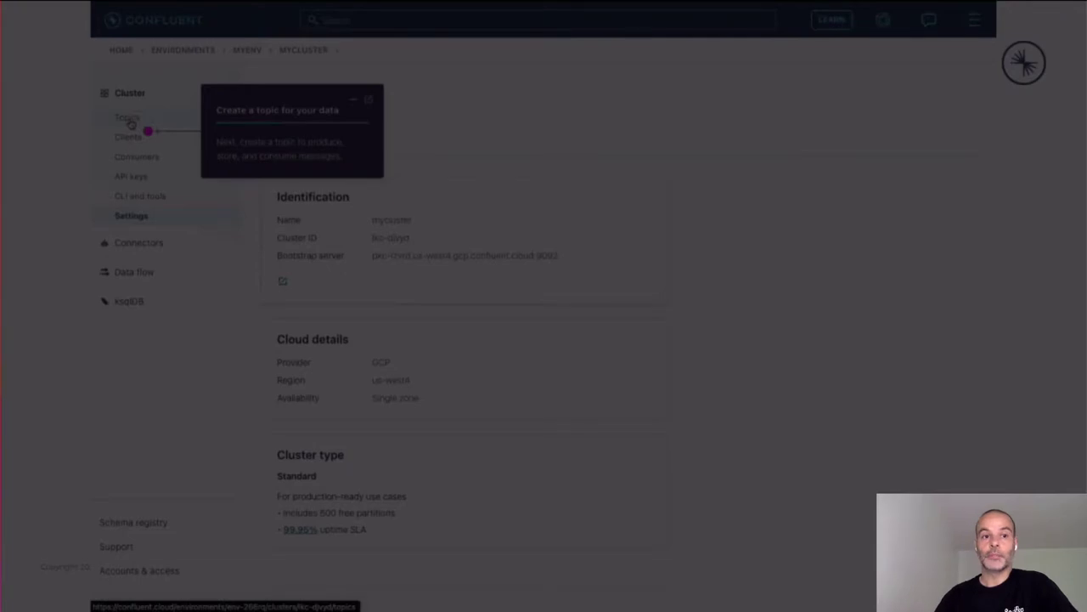
Create the topic 'ais' with default settings, leaving infinite retention off.
left_click(128, 119)
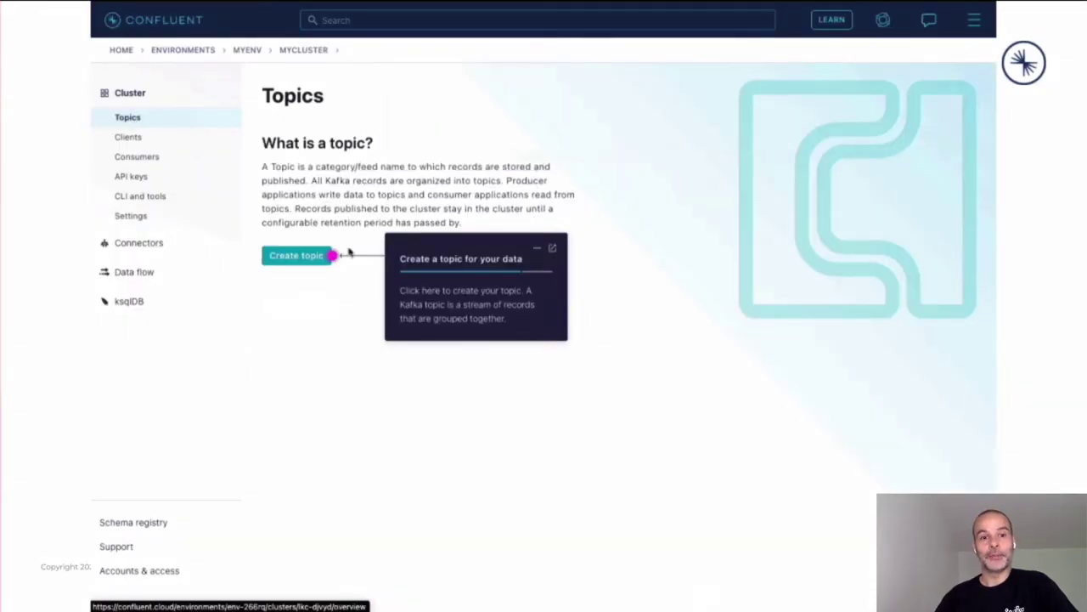
left_click(295, 257)
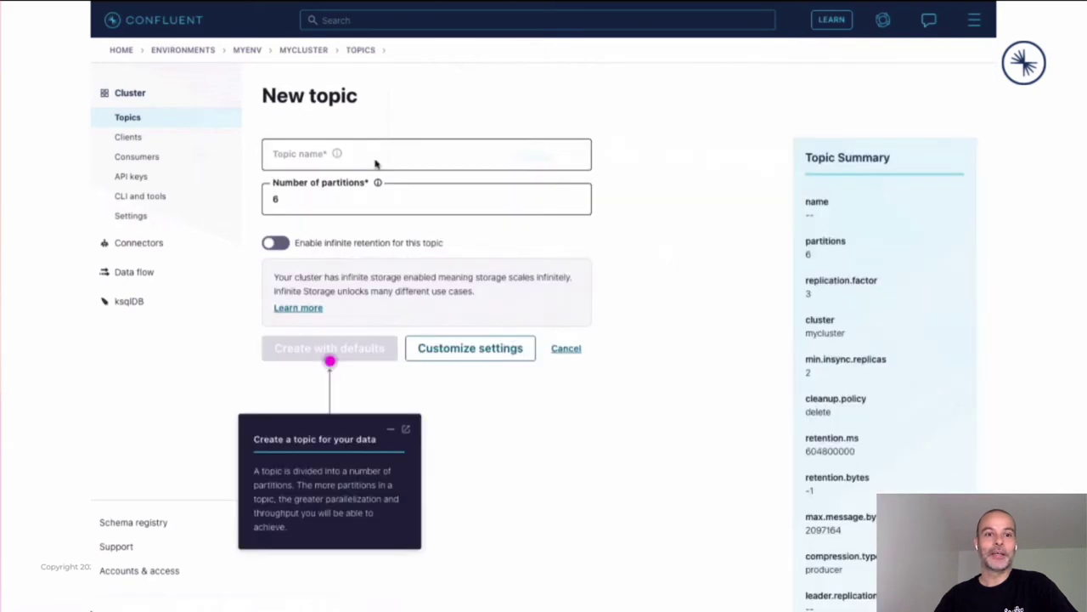
left_click(376, 163)
type("ais")
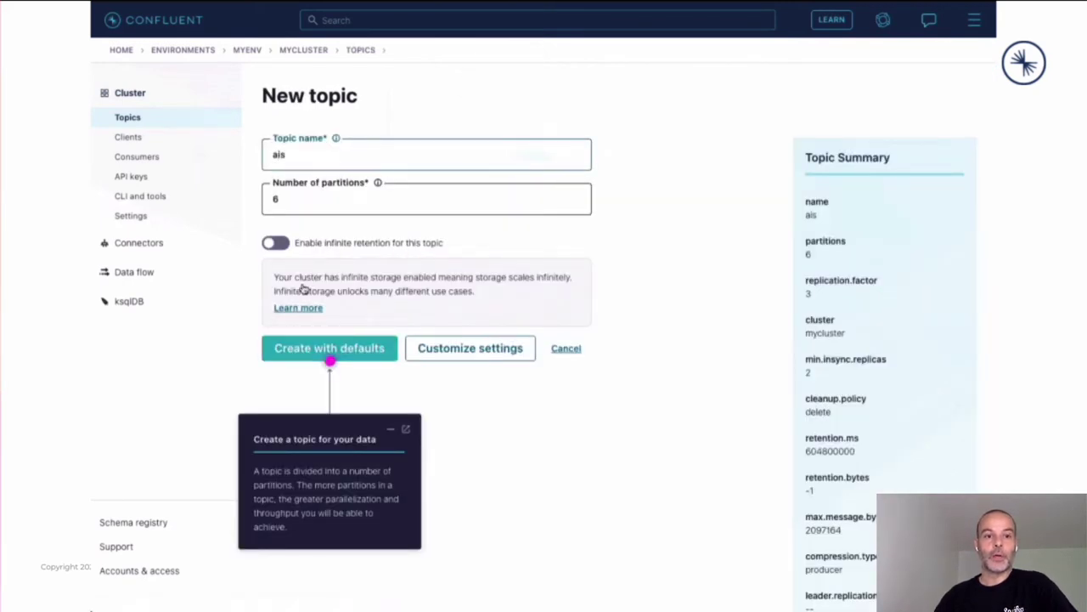
left_click(276, 244)
left_click(276, 244)
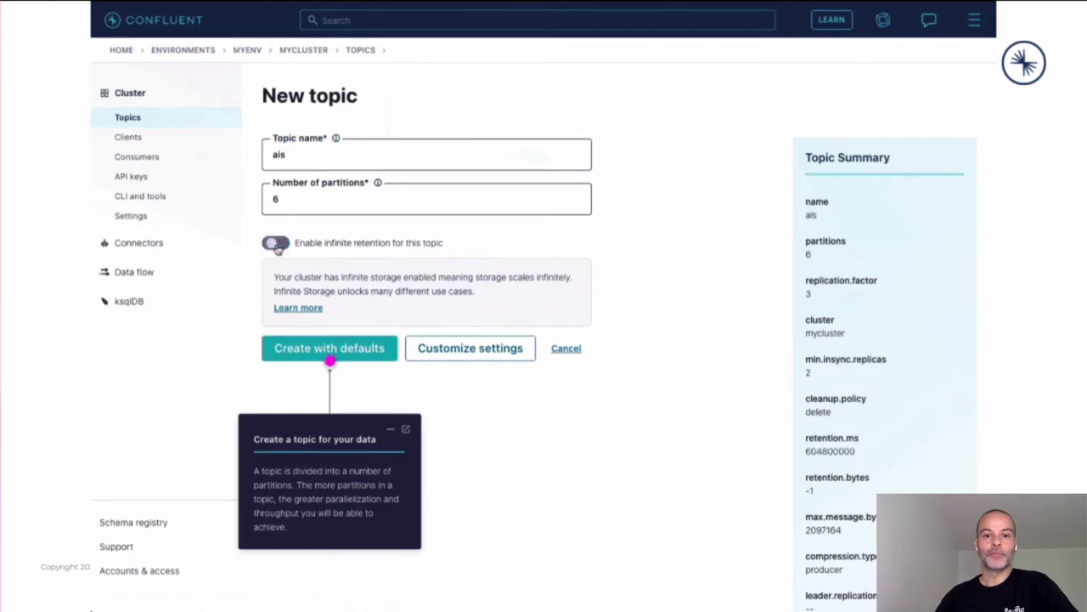
left_click(276, 245)
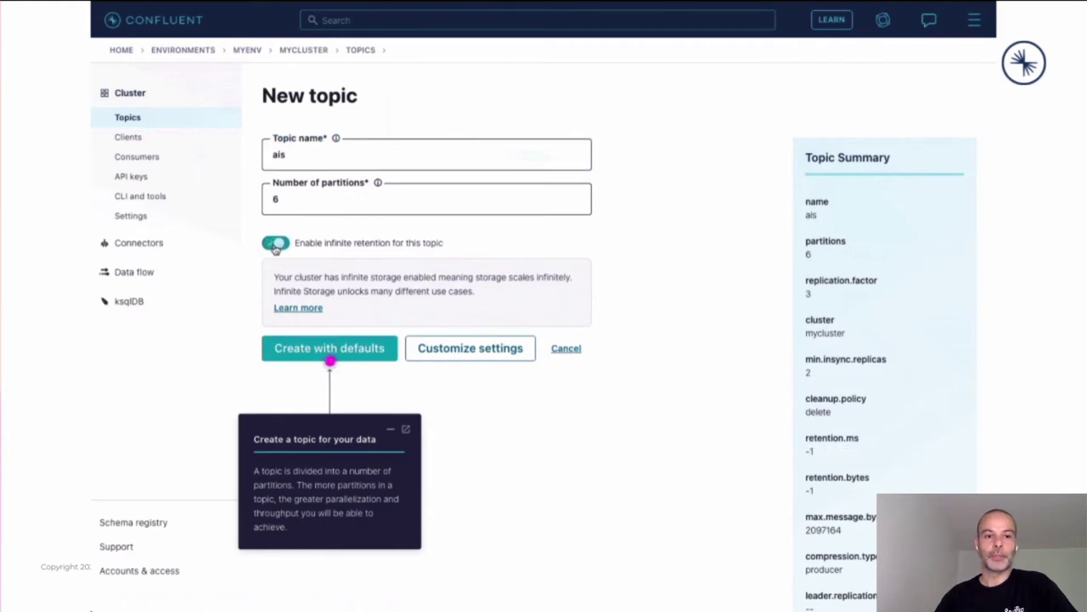
left_click(276, 247)
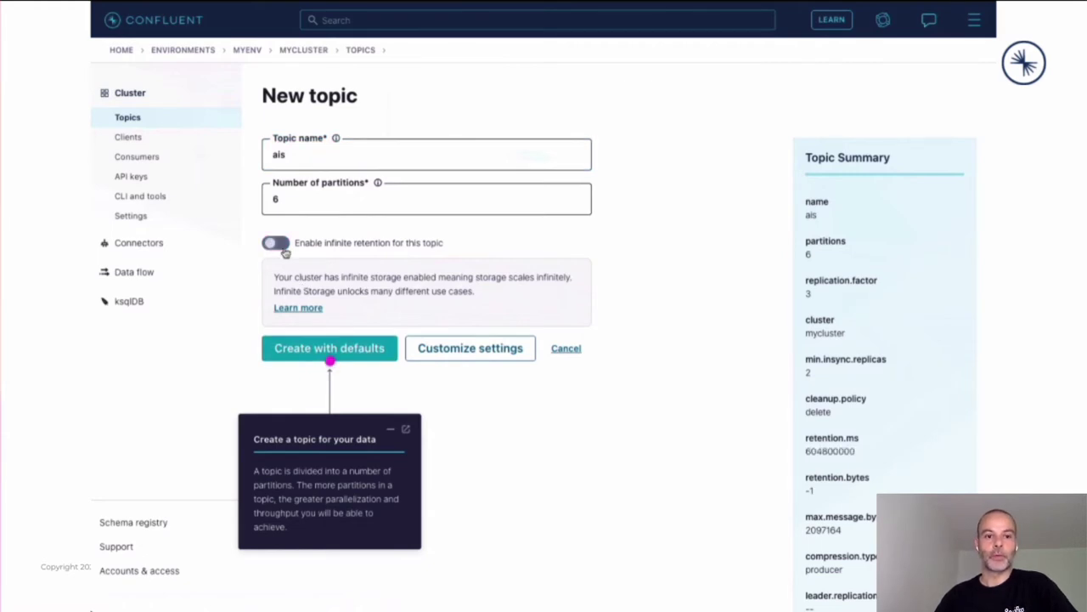
left_click(360, 349)
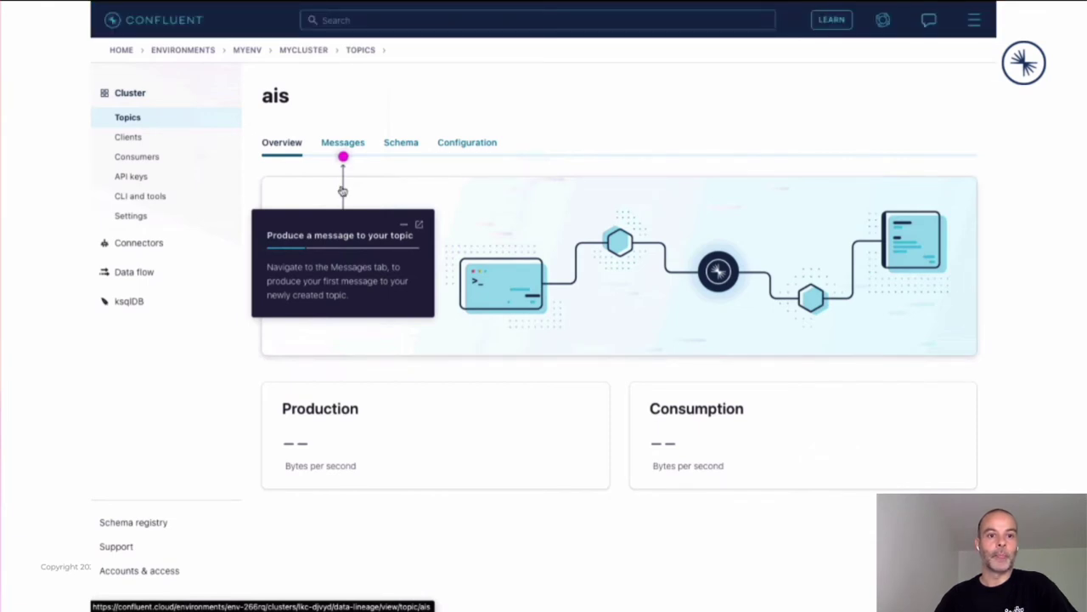
Produce the message {"msg":"hello world"} to the ais topic and continue the guided tour.
left_click(348, 147)
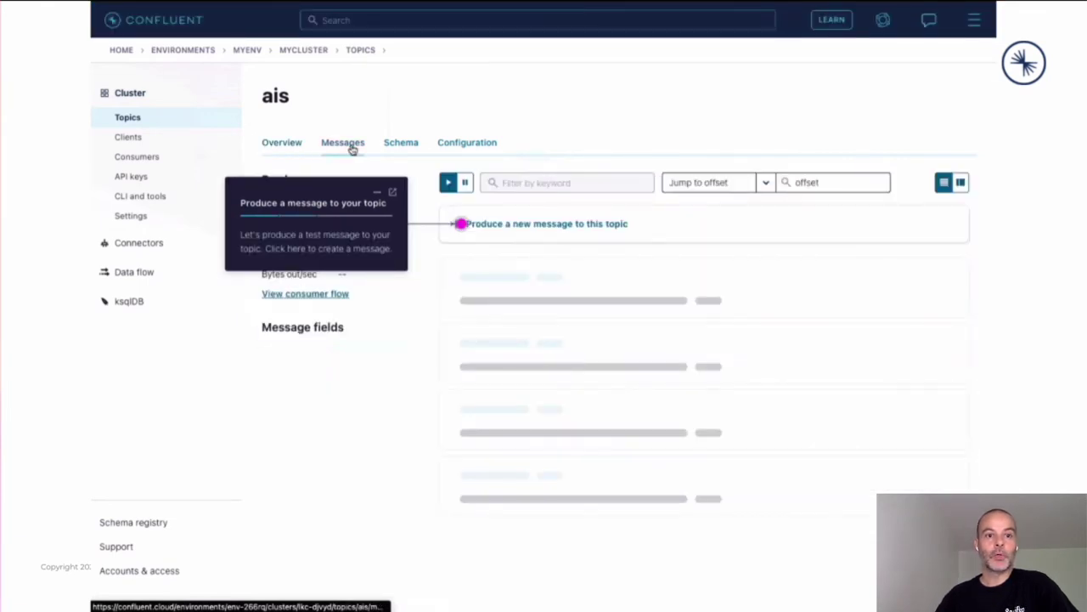
left_click(503, 226)
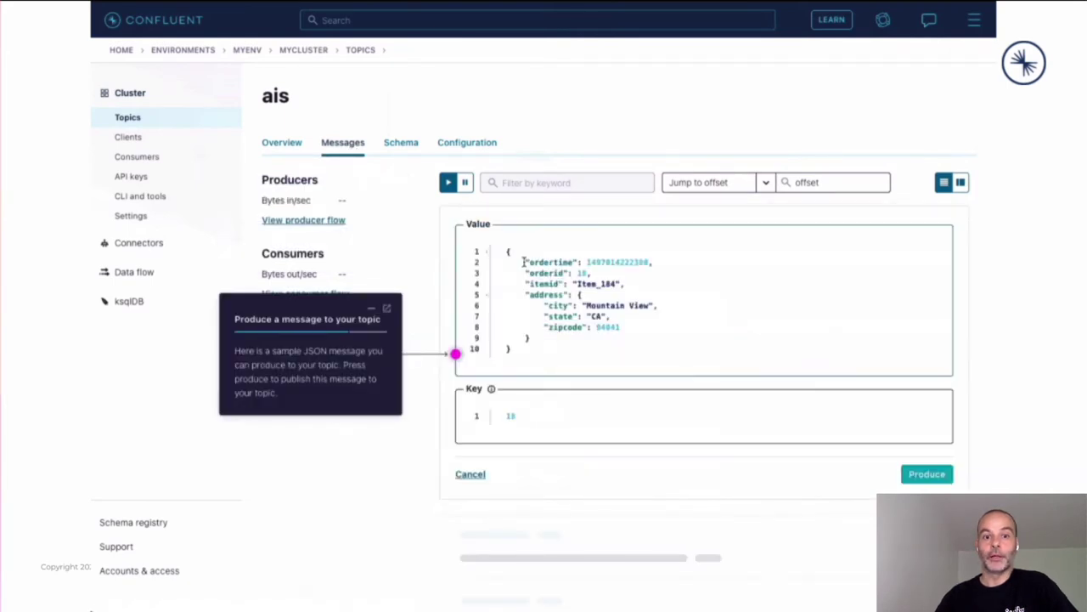
left_click_drag(525, 262, 553, 340)
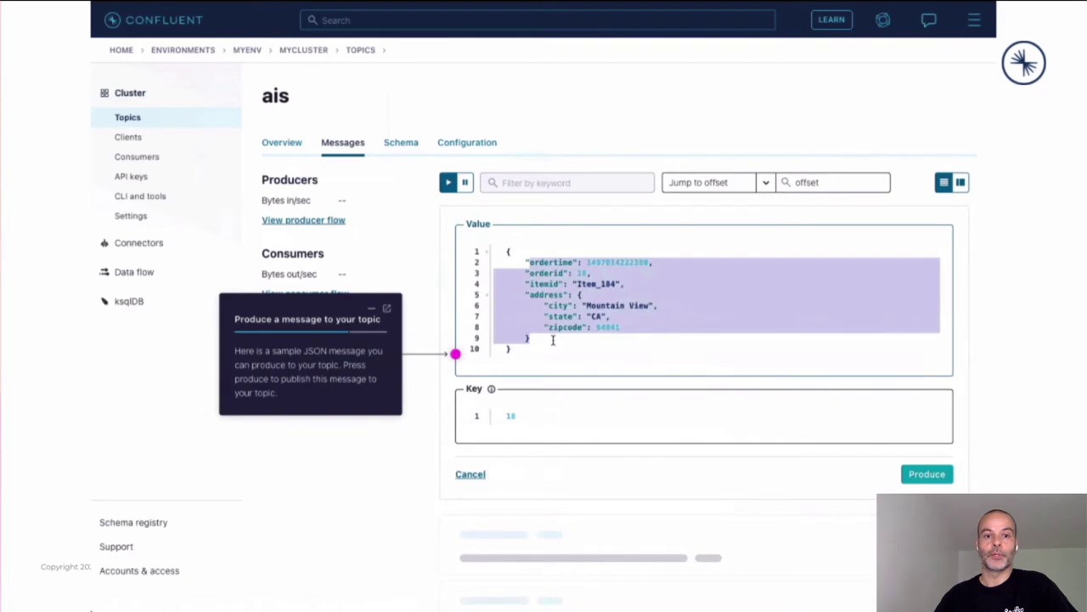
type("\"msg\":\"hel")
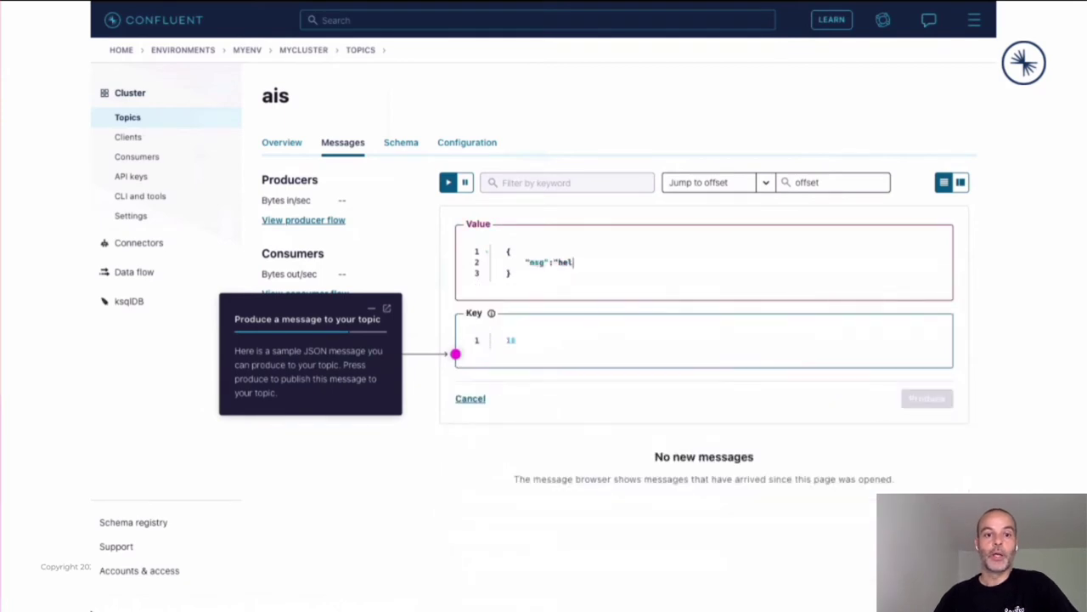
type("lo world\"")
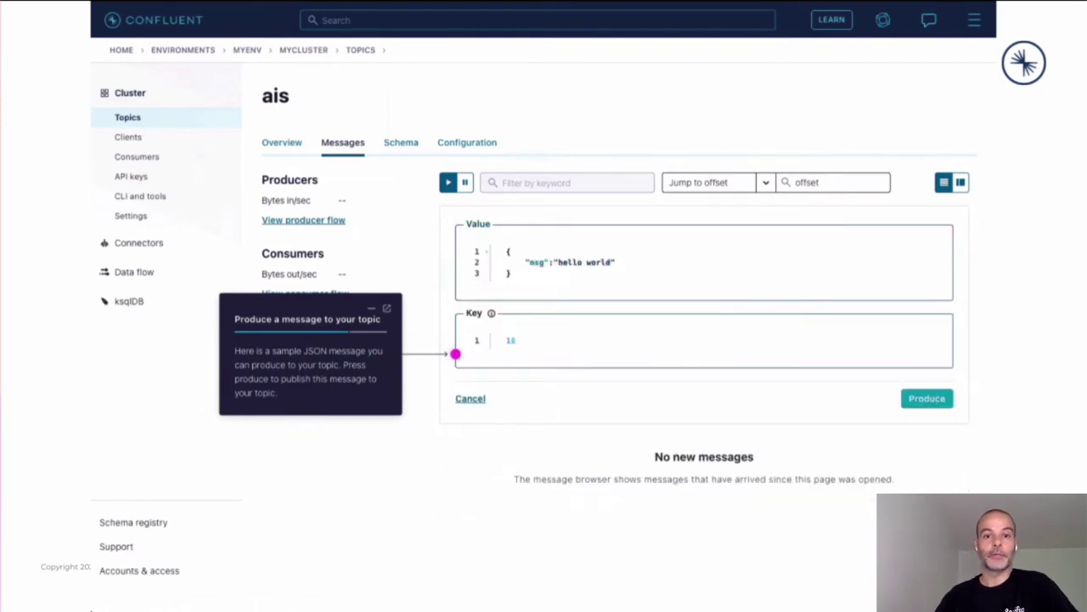
left_click(918, 402)
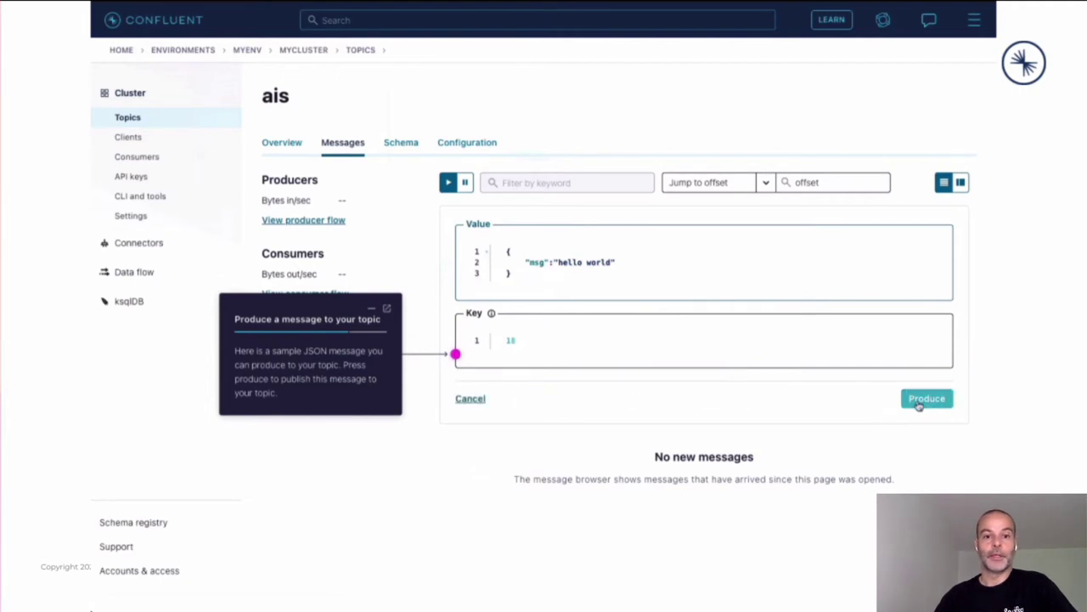
left_click(924, 399)
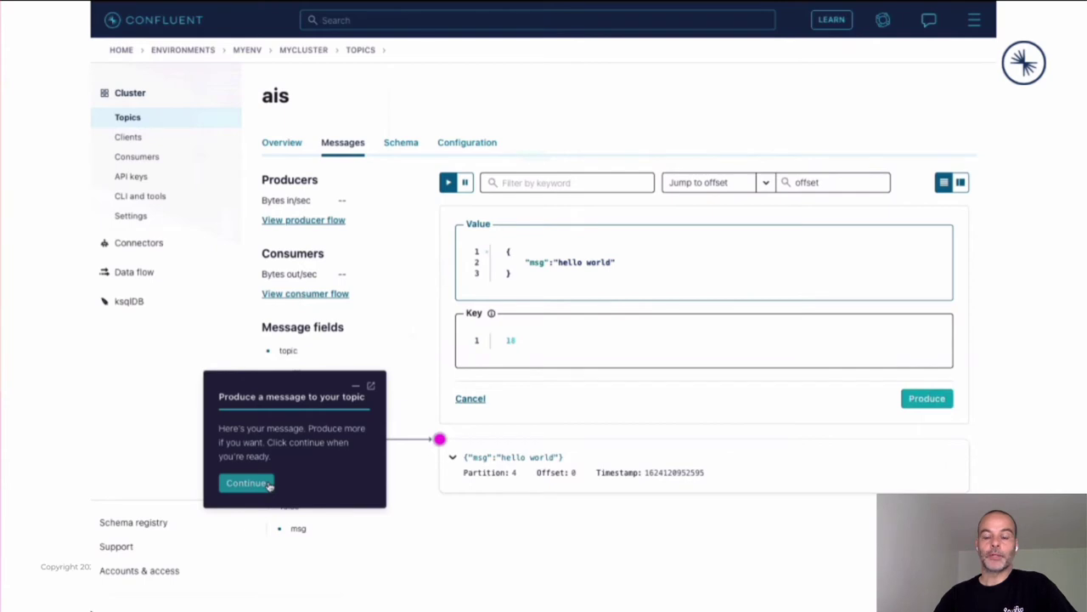
left_click(246, 483)
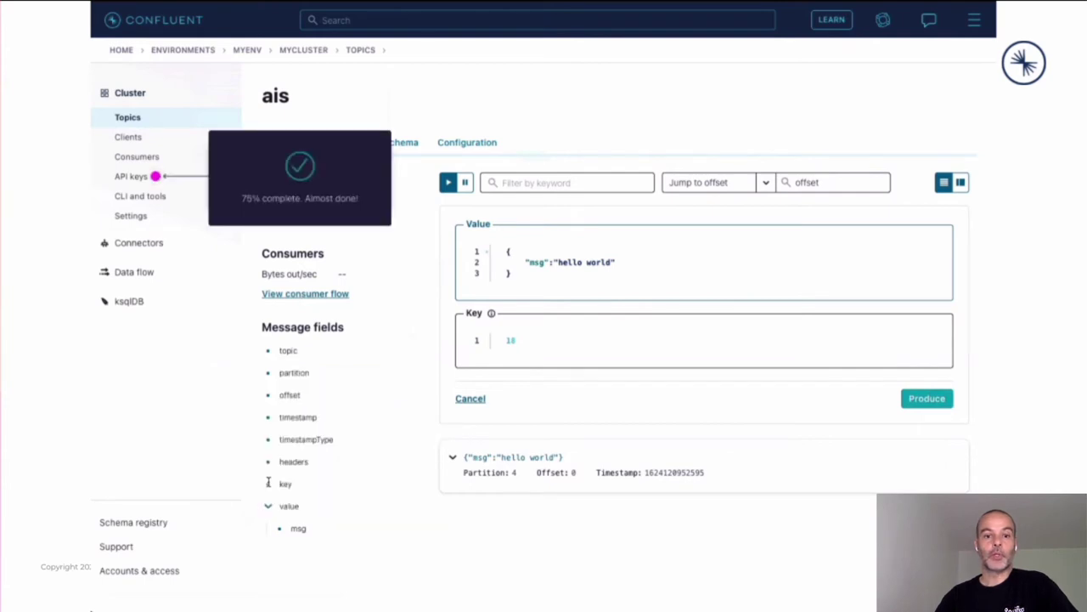
Start a new cluster API key with global access scope.
left_click(128, 118)
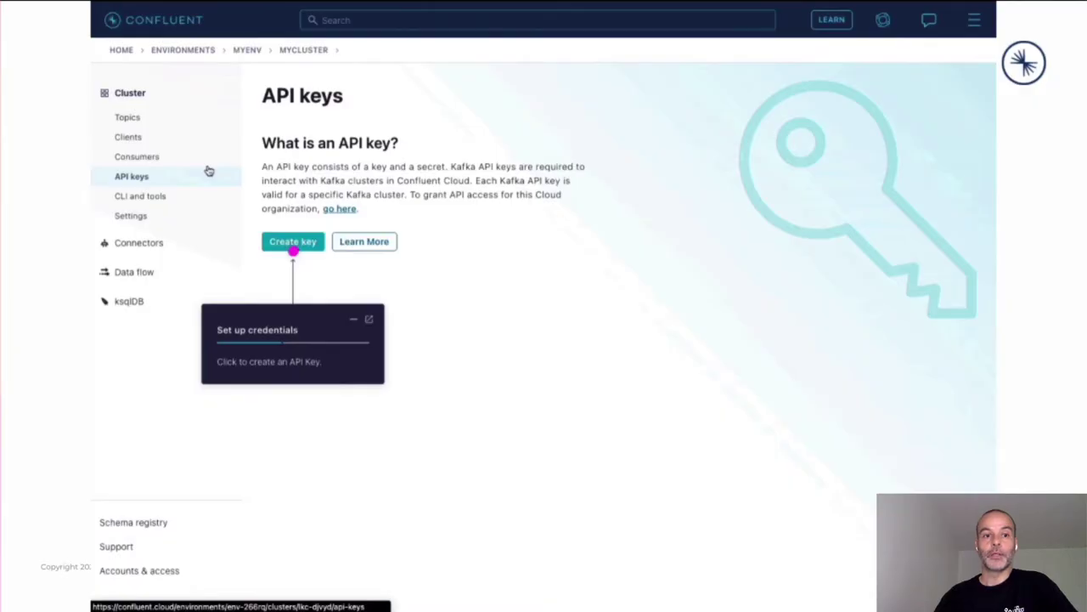
left_click(311, 245)
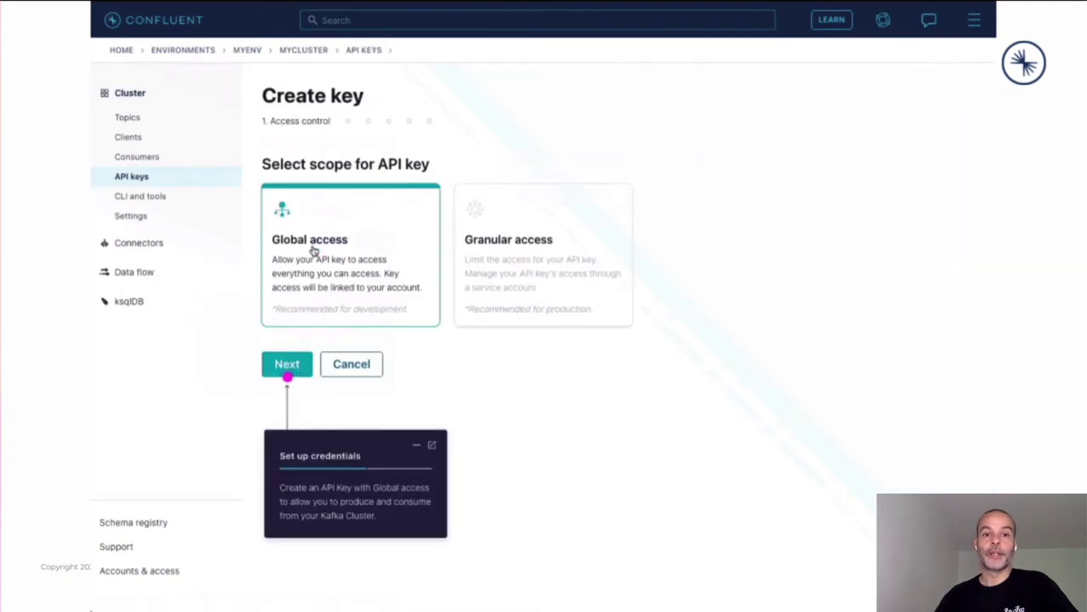
left_click(492, 253)
left_click(304, 365)
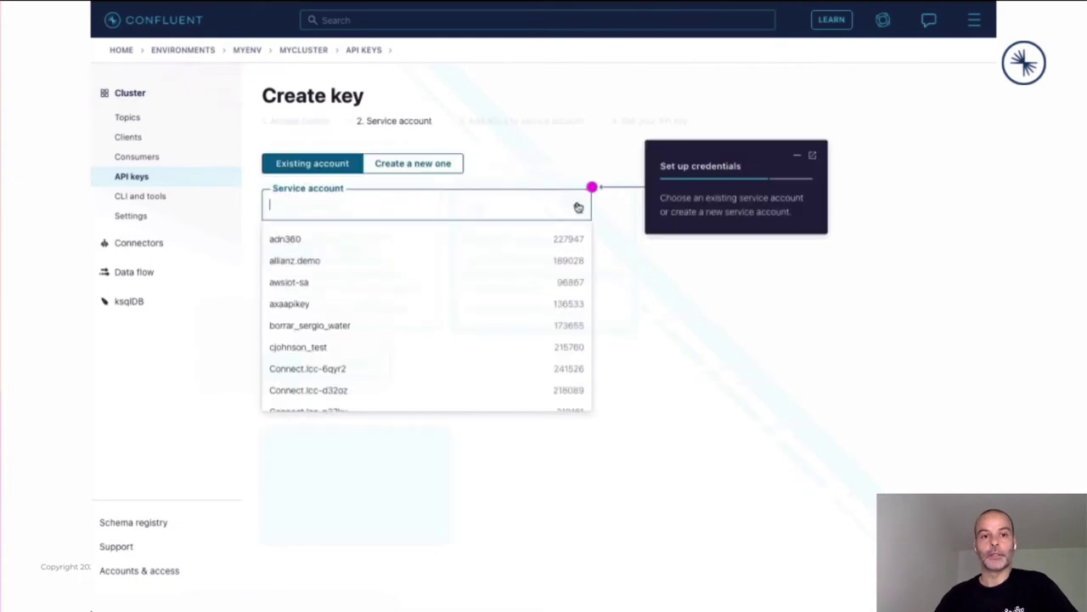
key("Escape")
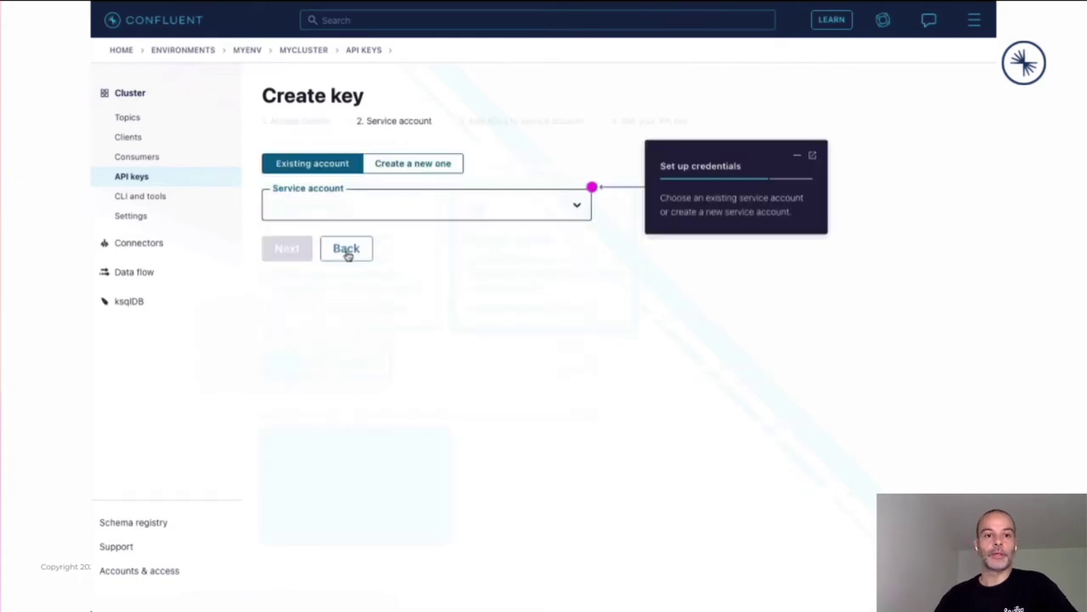
left_click(347, 252)
left_click(326, 282)
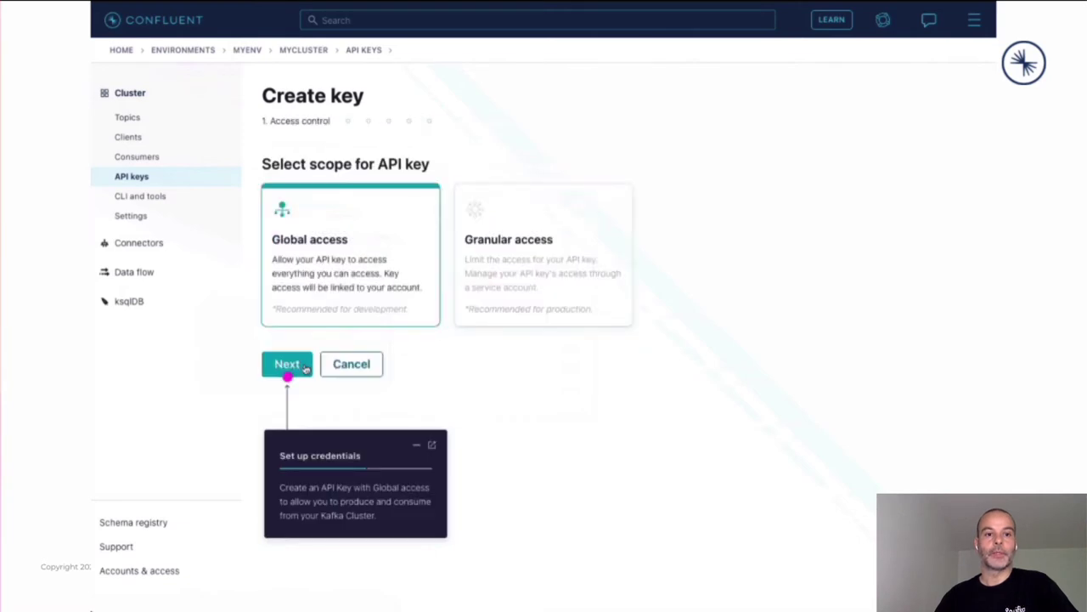
left_click(304, 366)
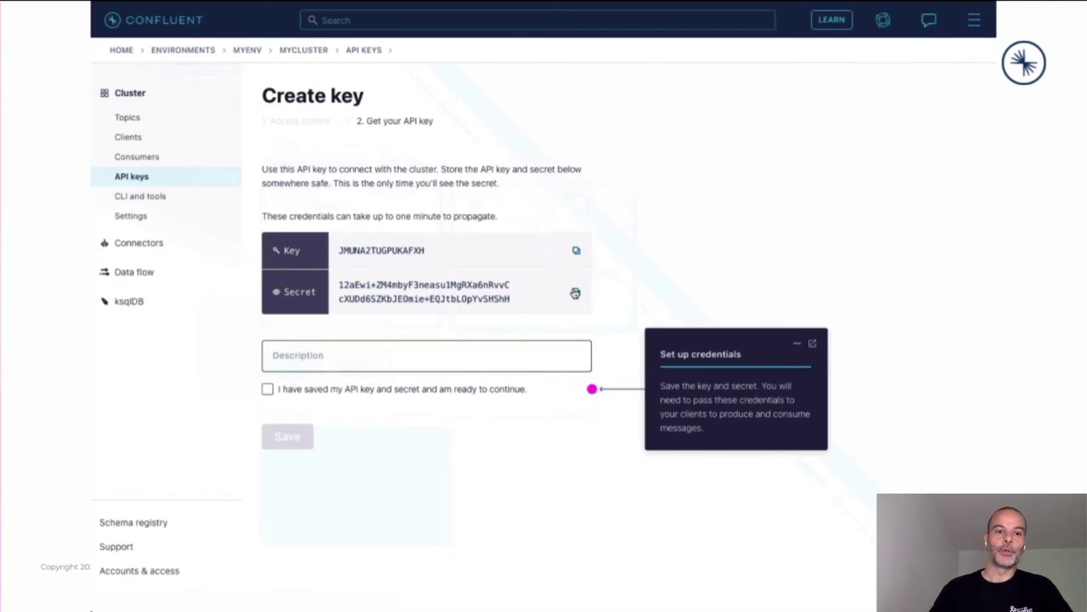
Describe the key as 'myenv service account', confirm it was saved, and save it.
left_click(435, 359)
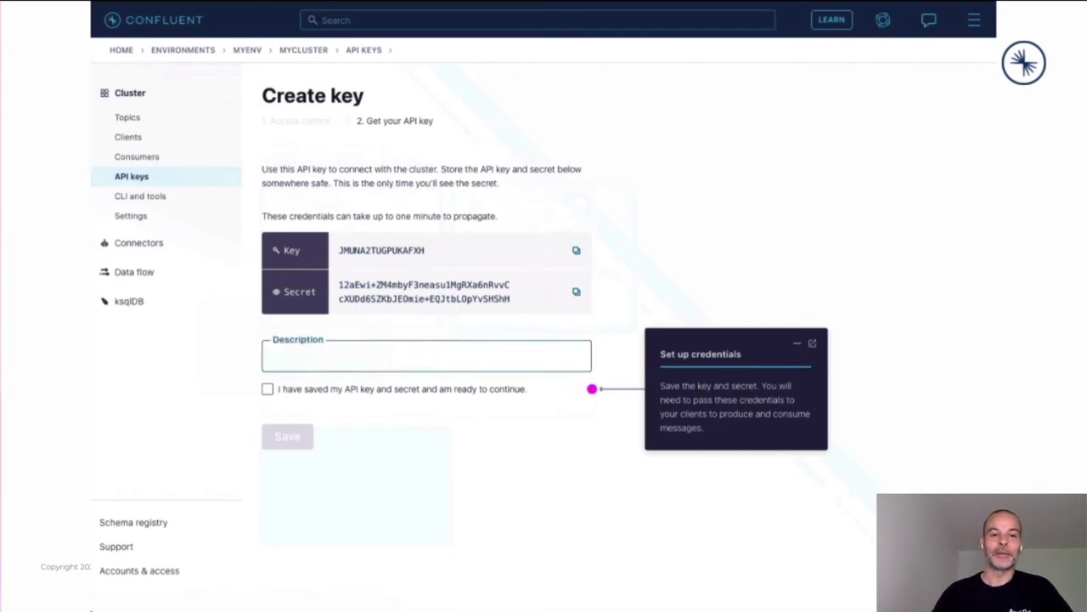
type("myenv servi")
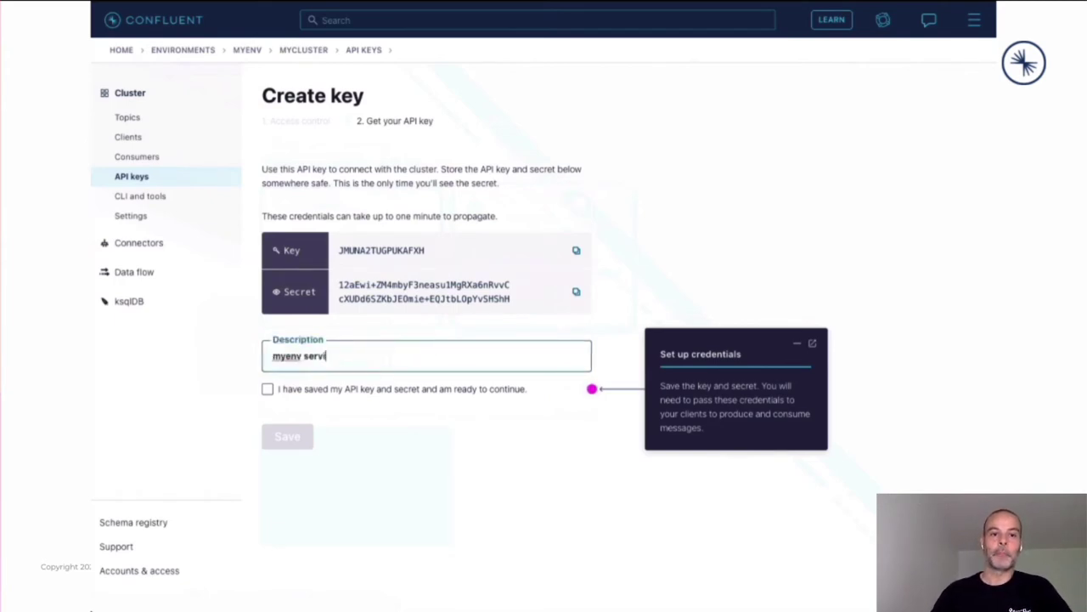
type("ce account")
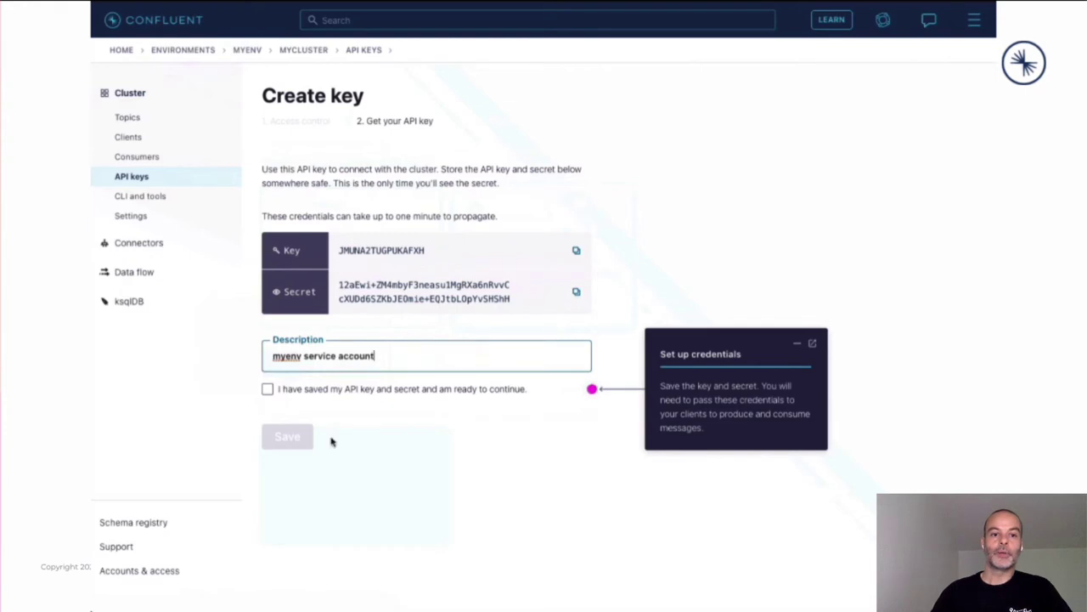
left_click(267, 389)
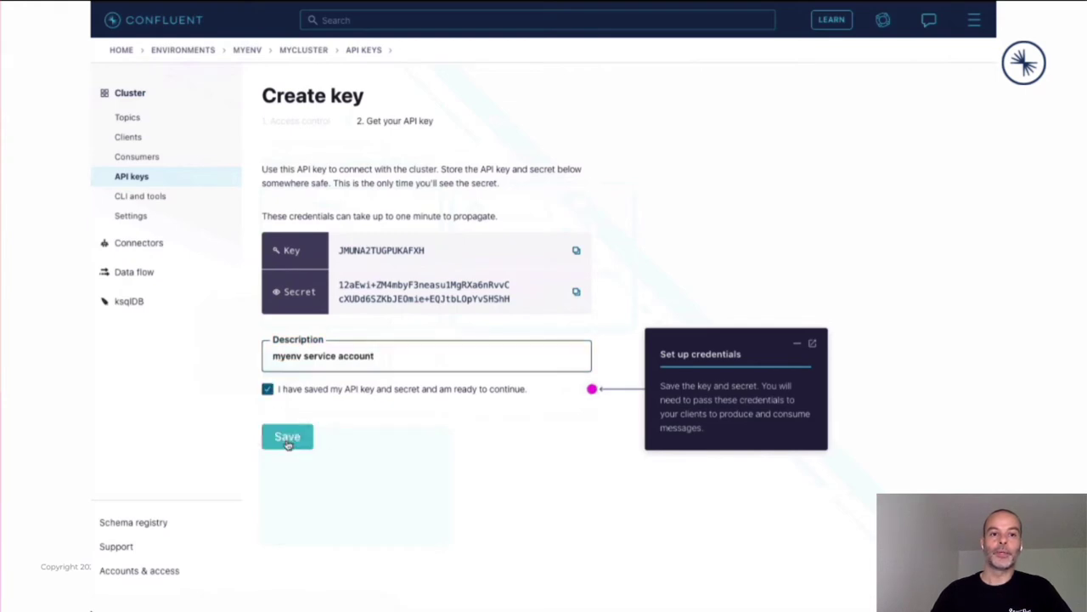
left_click(288, 437)
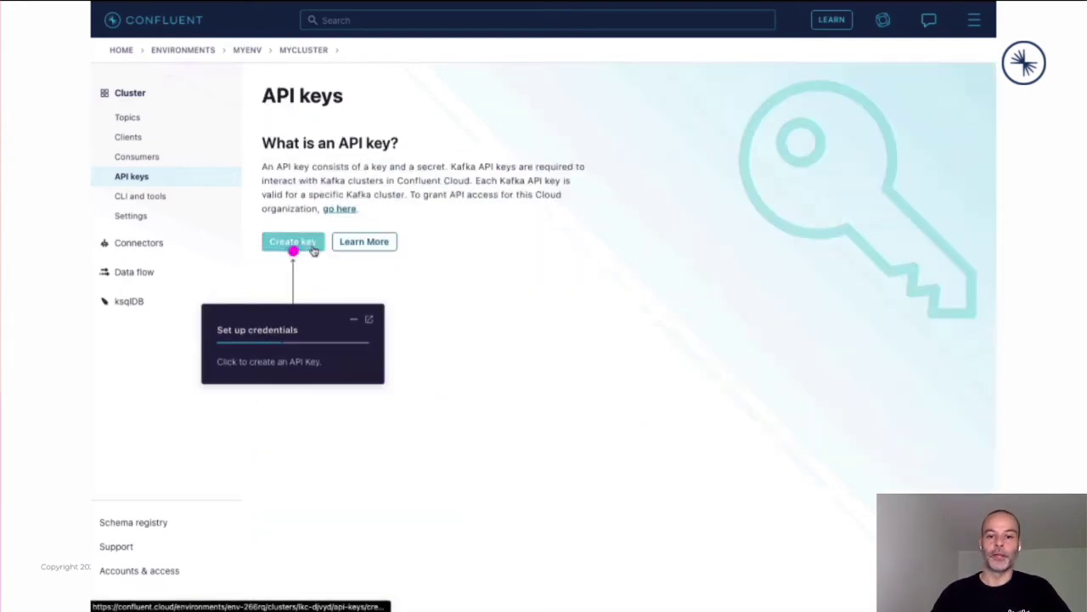
left_click(293, 242)
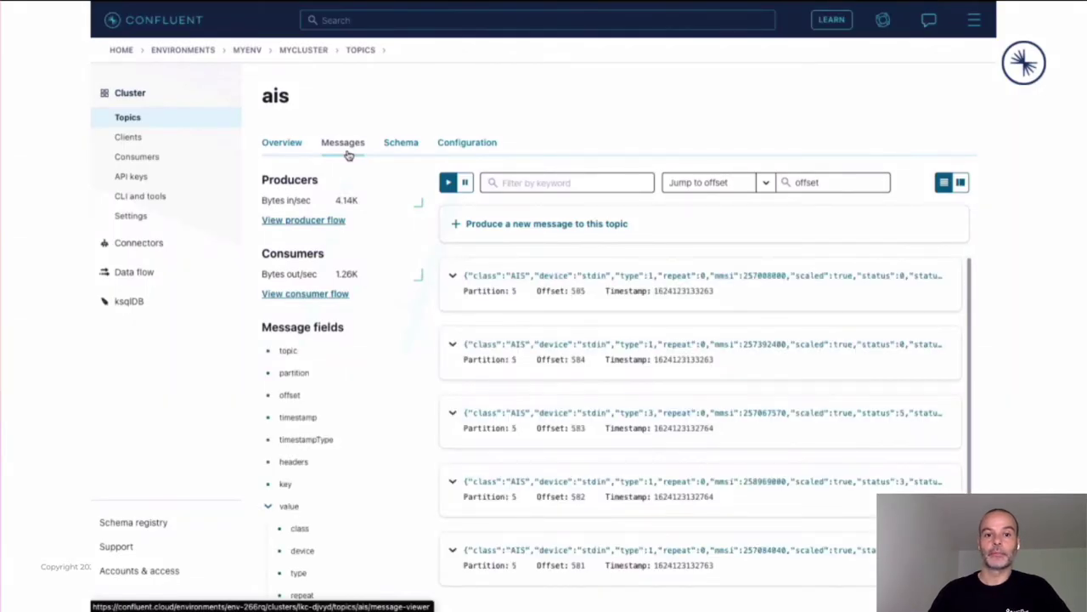
Browse the ais topic's live messages in table view and select offset 589.
scroll(347, 356, "down", 1)
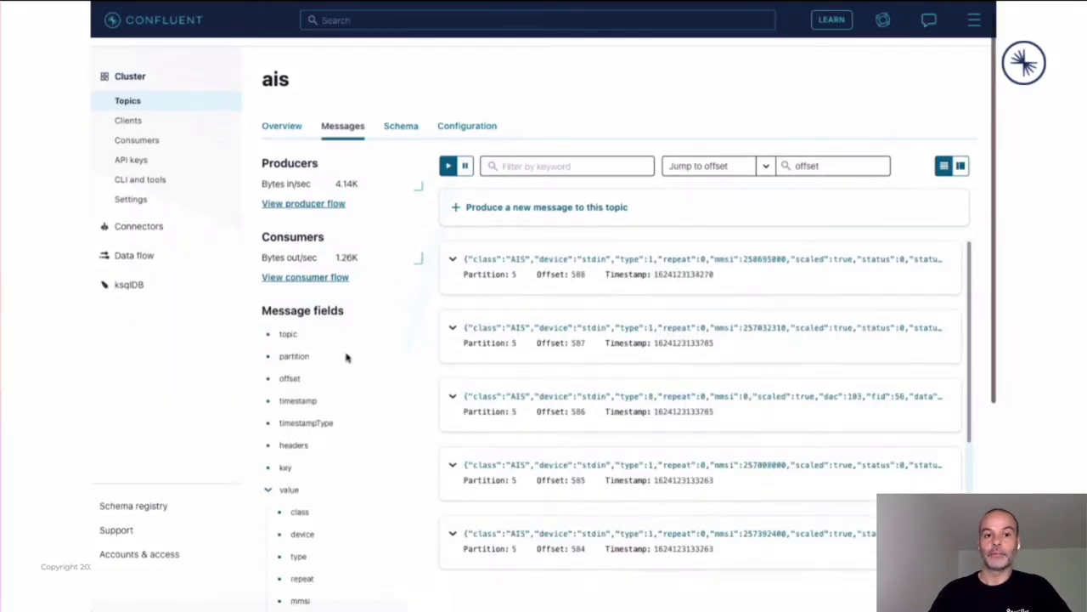
scroll(327, 447, "down", 5)
scroll(327, 448, "down", 3)
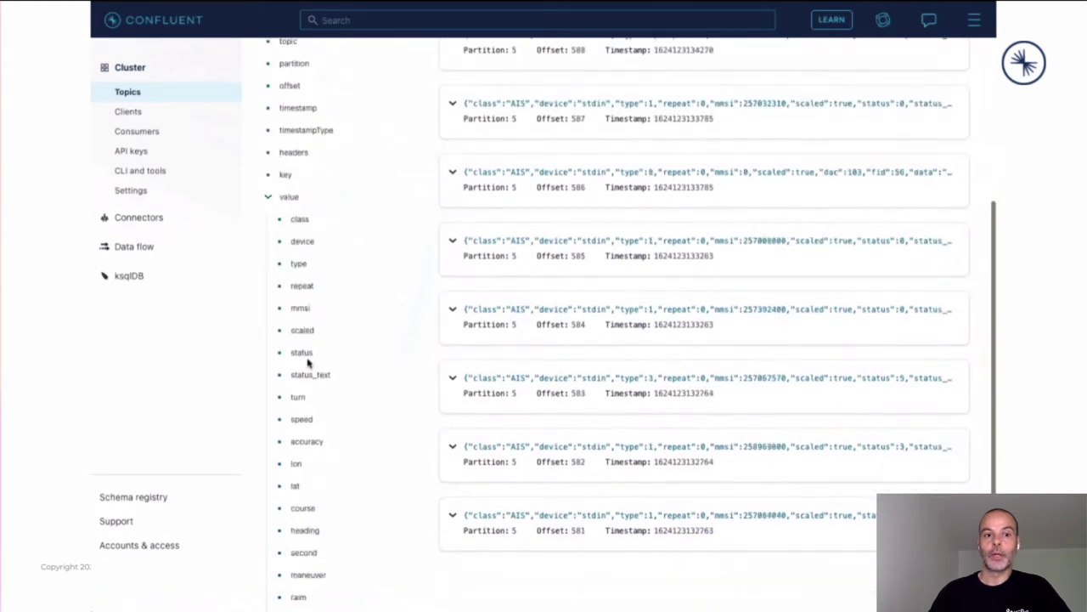
scroll(955, 188, "up", 8)
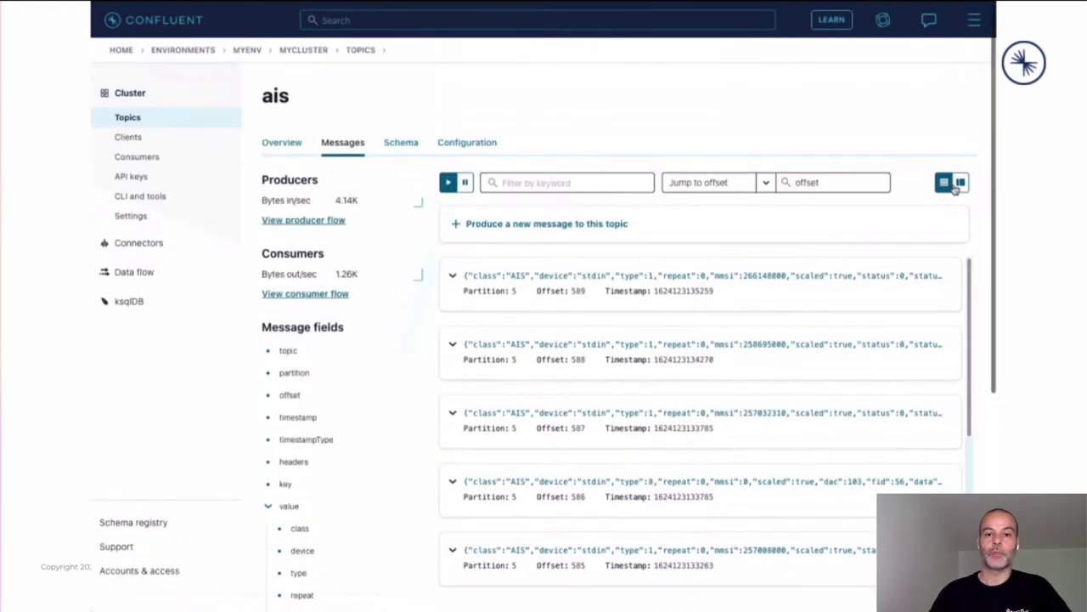
left_click(957, 185)
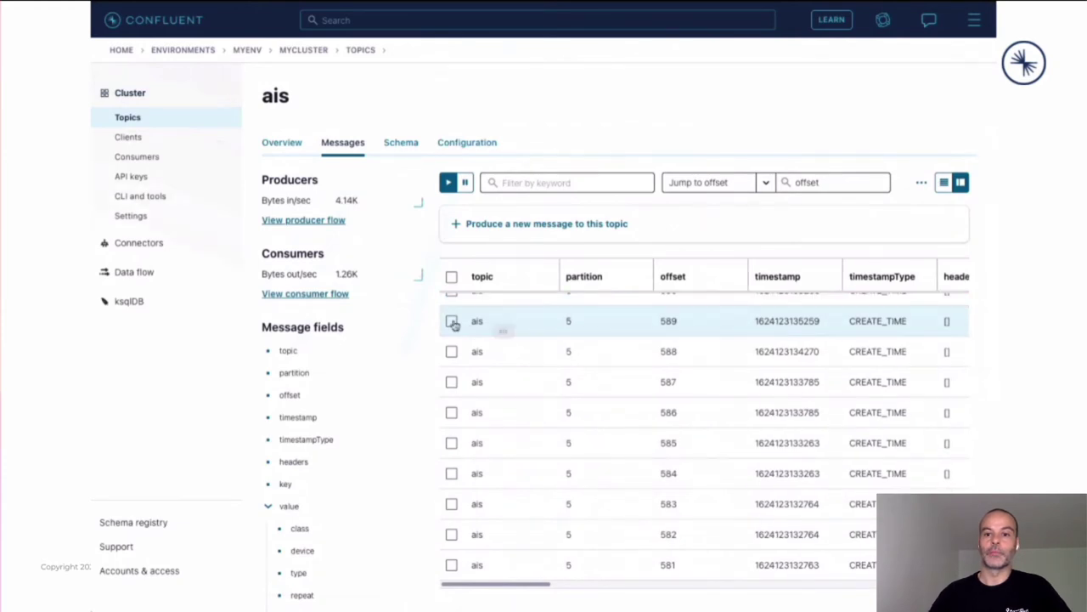
left_click(451, 322)
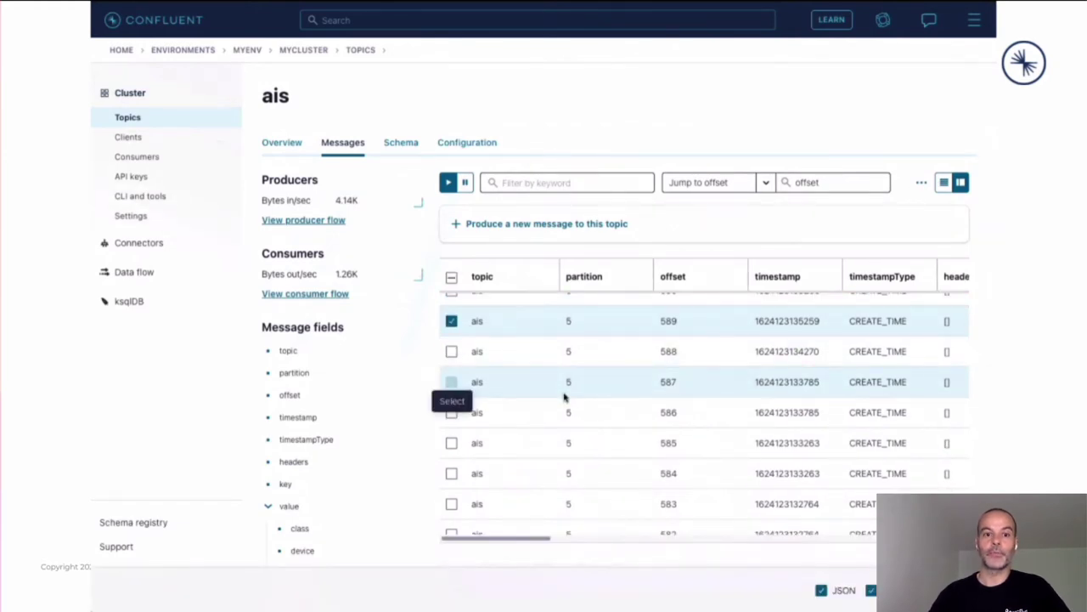
Switch the messages to card view, pause the stream, and reload the Messages tab.
left_click(944, 182)
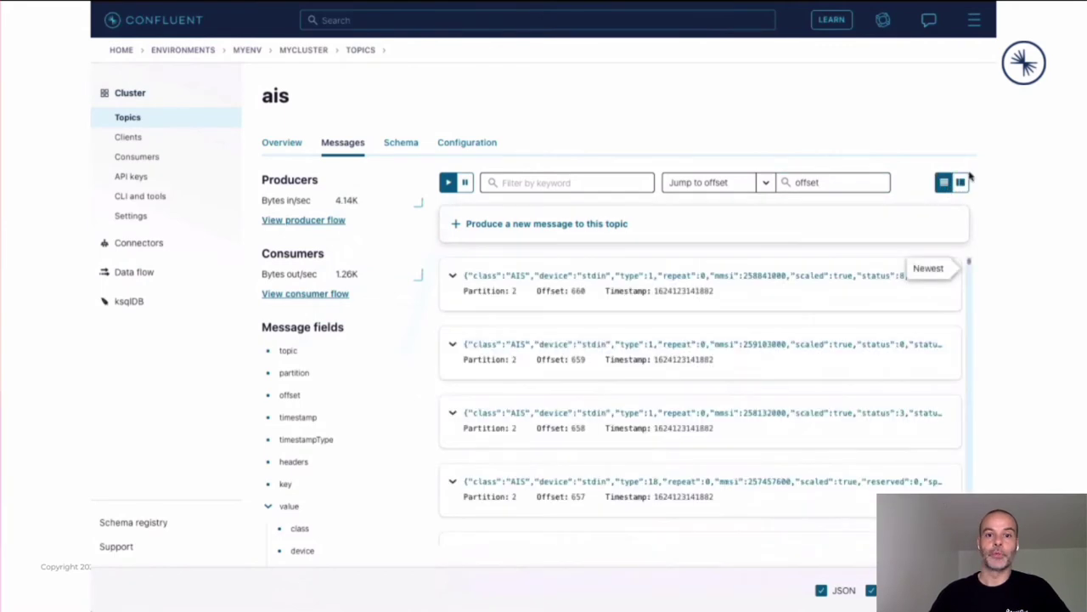
left_click(466, 184)
left_click(348, 154)
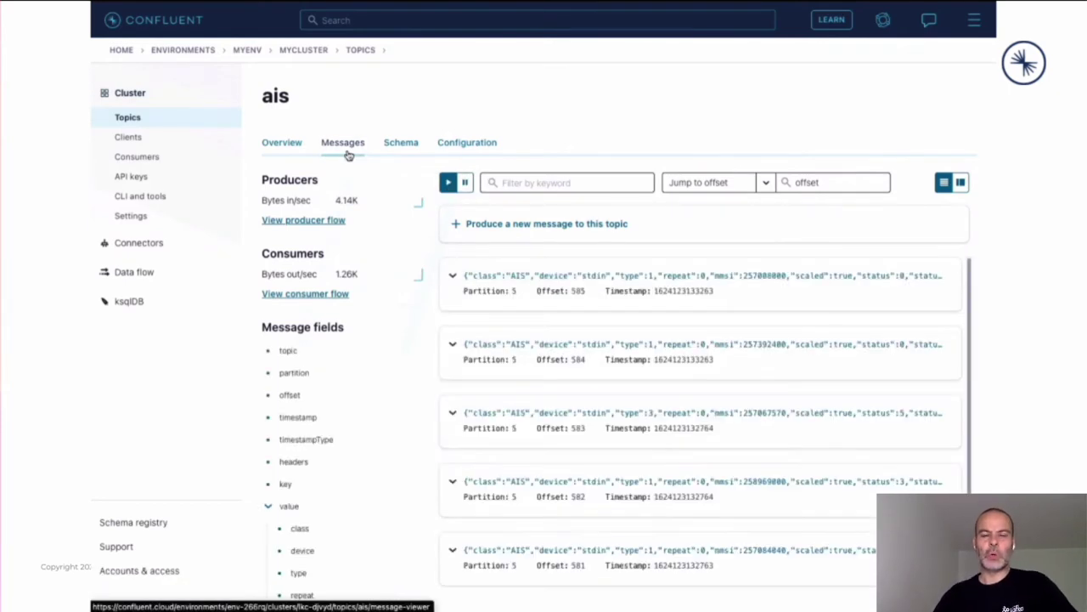
scroll(345, 357, "down", 1)
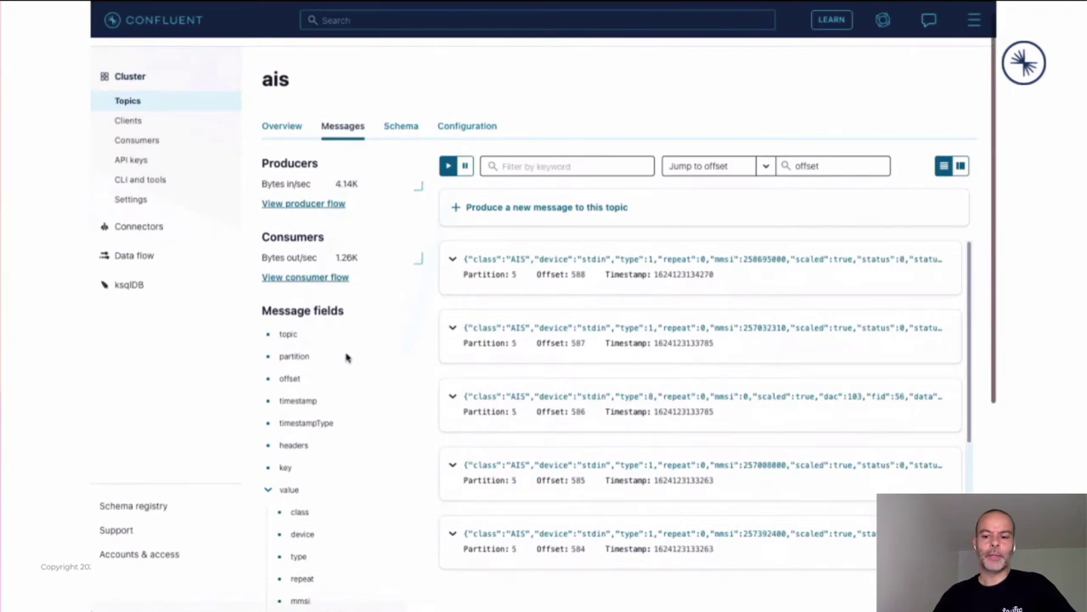
scroll(345, 356, "down", 3)
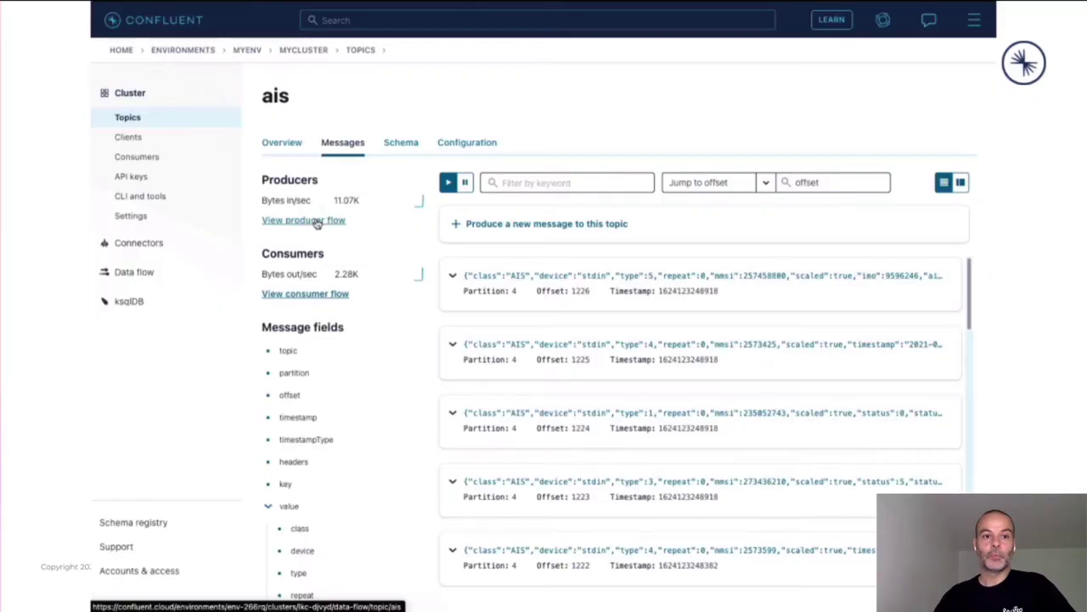
Open the producer flow of kafkacat into ais, inspecting the ais node's details.
left_click(303, 220)
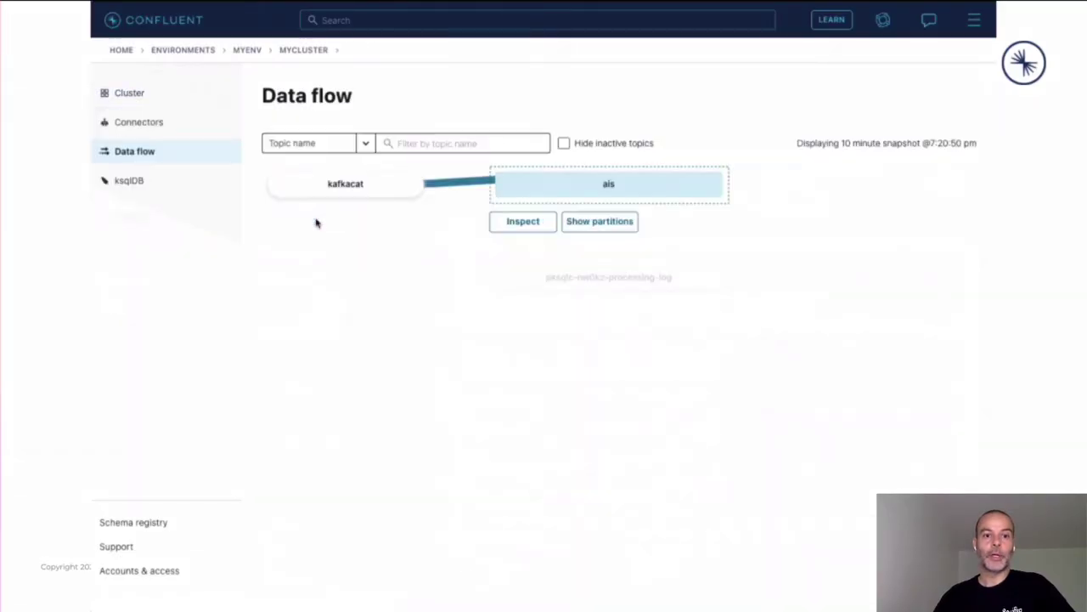
left_click(520, 224)
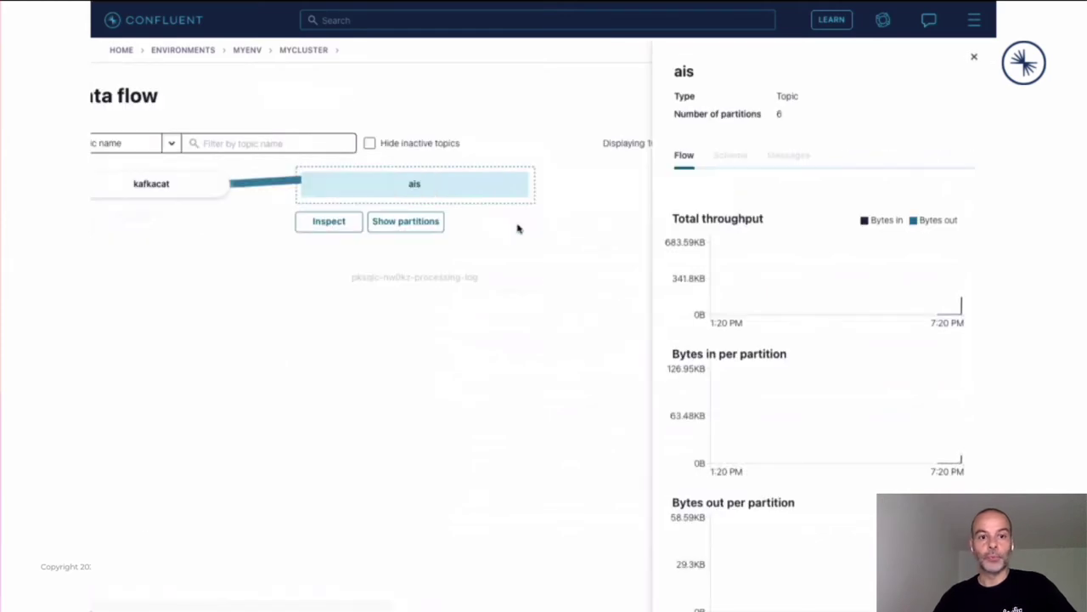
left_click(319, 219)
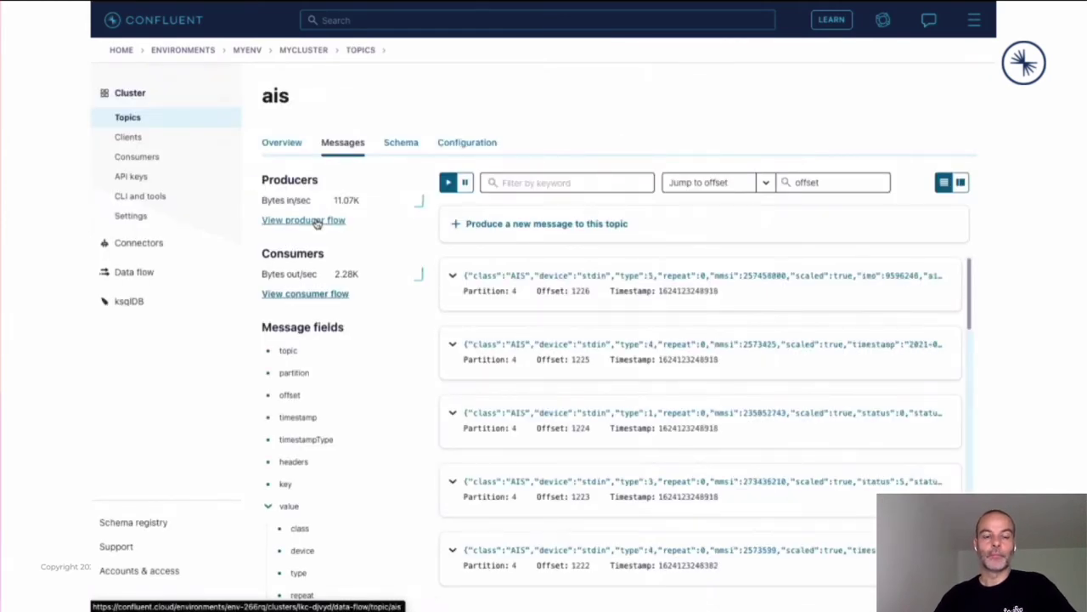
left_click(316, 221)
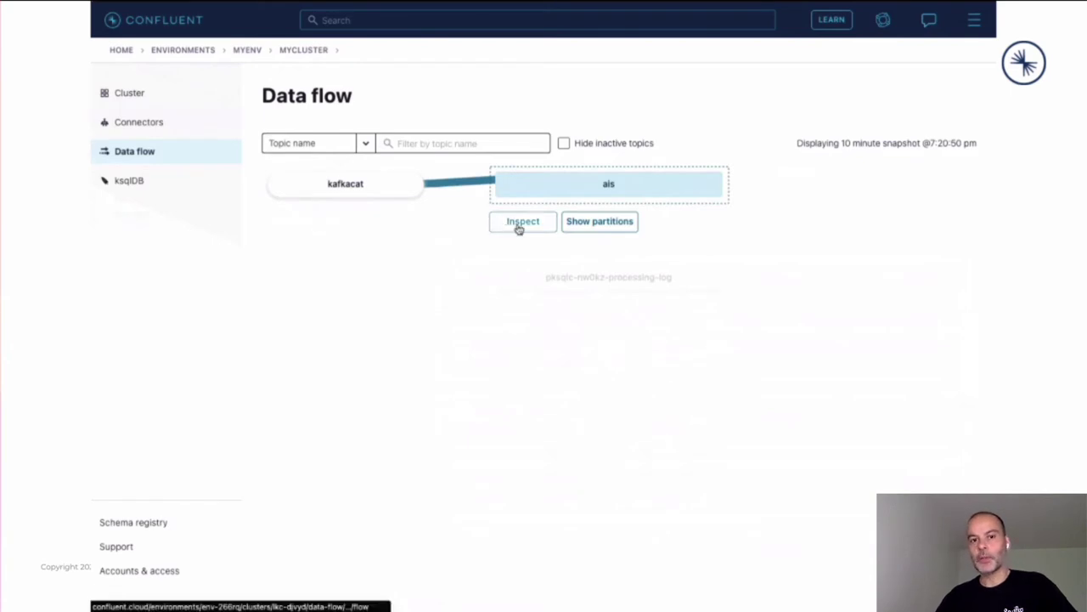
left_click(521, 223)
left_click(329, 221)
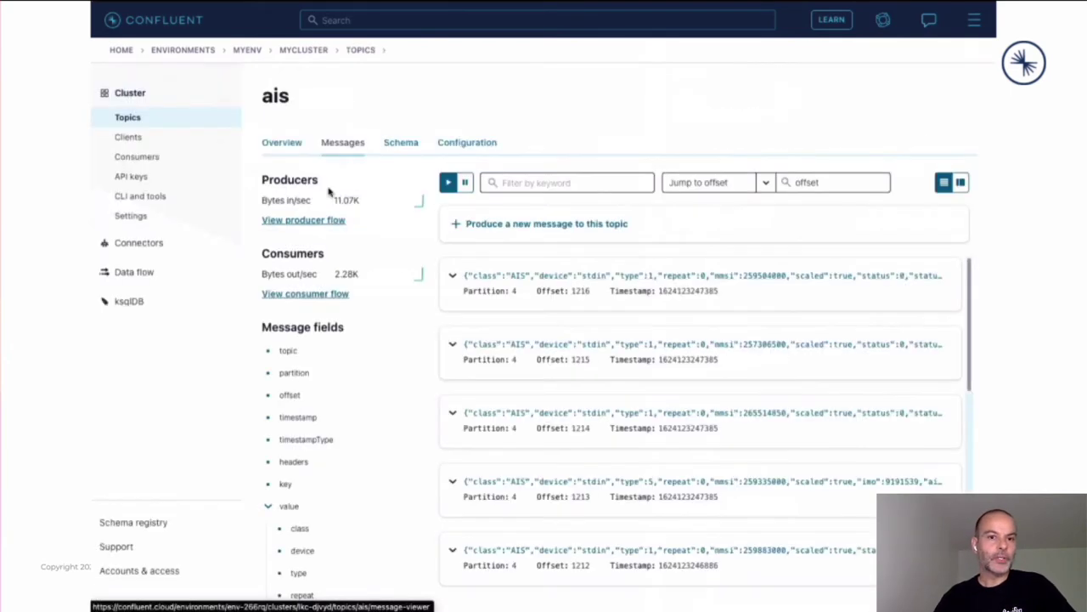
left_click(316, 222)
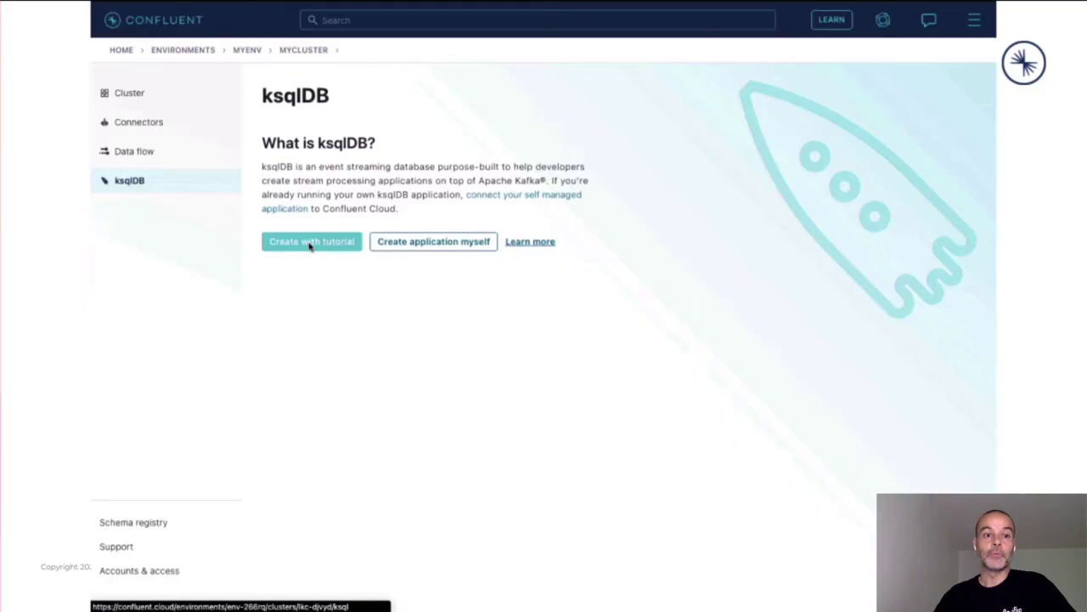
Start a guided ksqlDB application setup with global access.
left_click(310, 243)
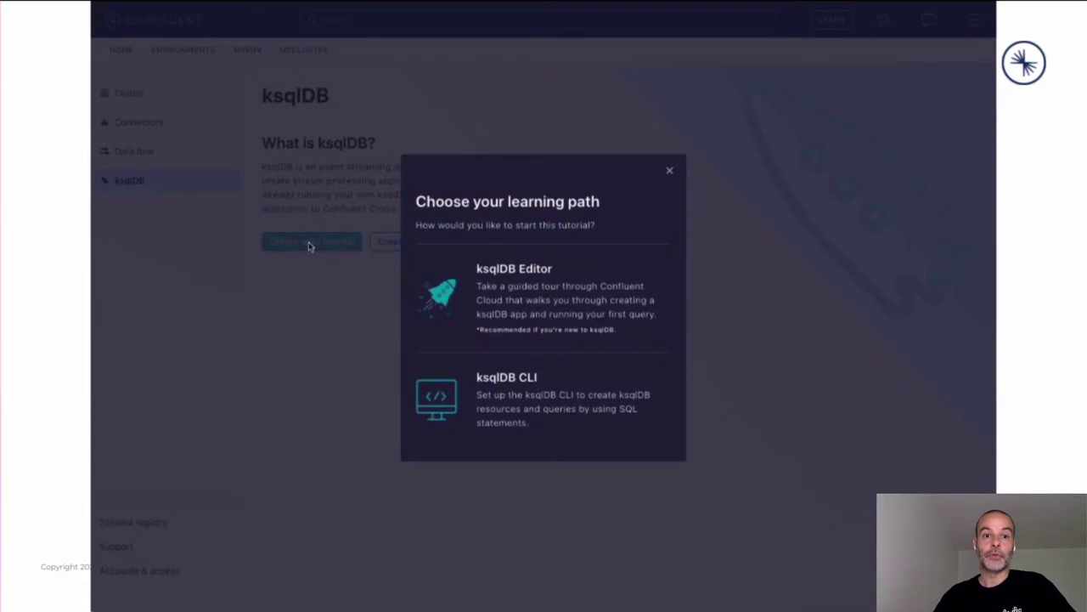
left_click(502, 319)
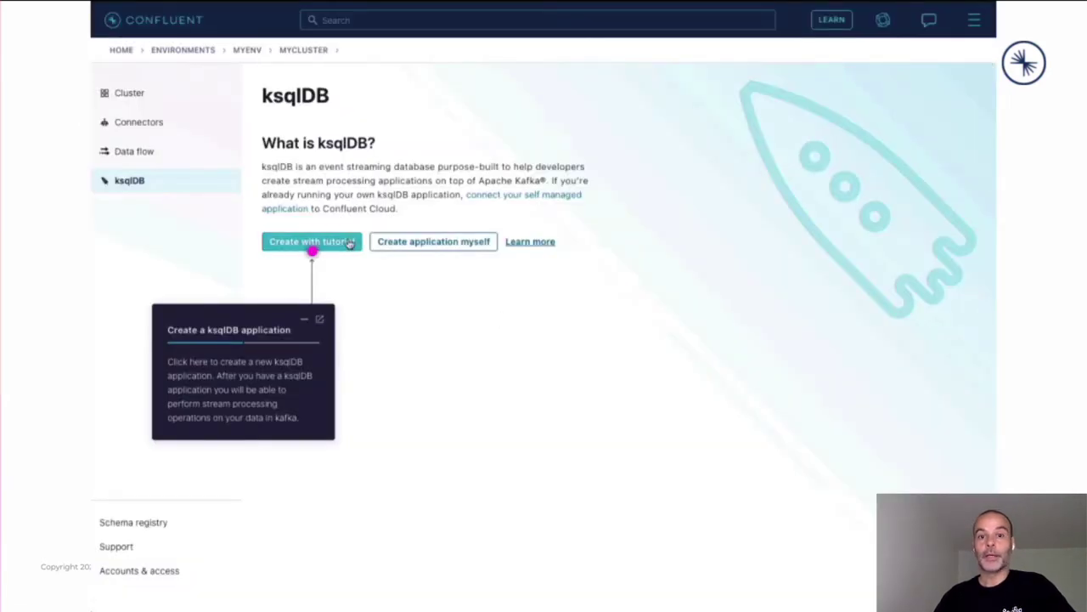
left_click(349, 243)
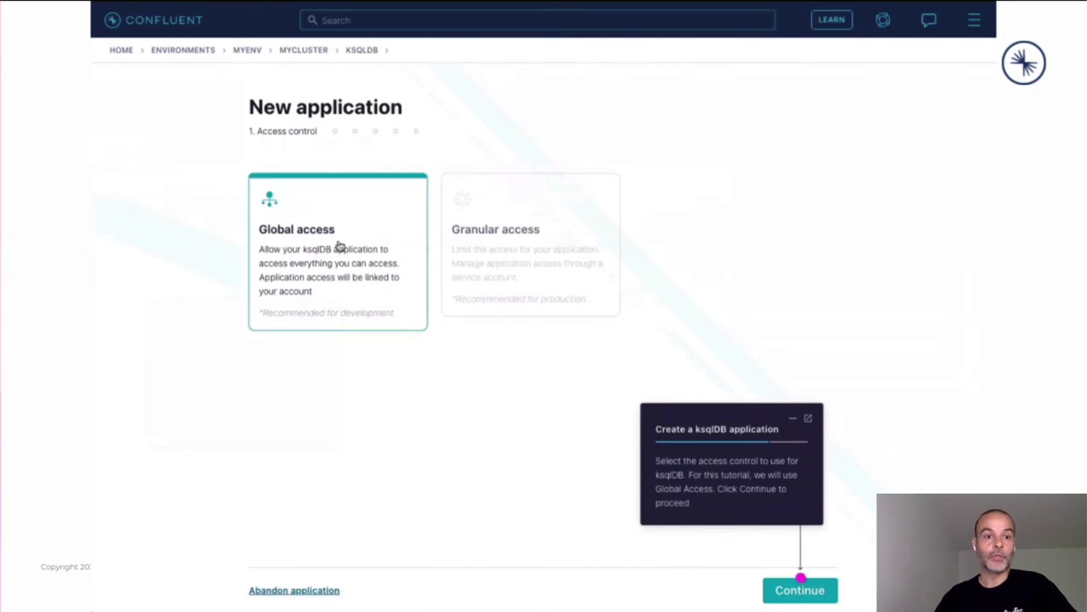
left_click(799, 590)
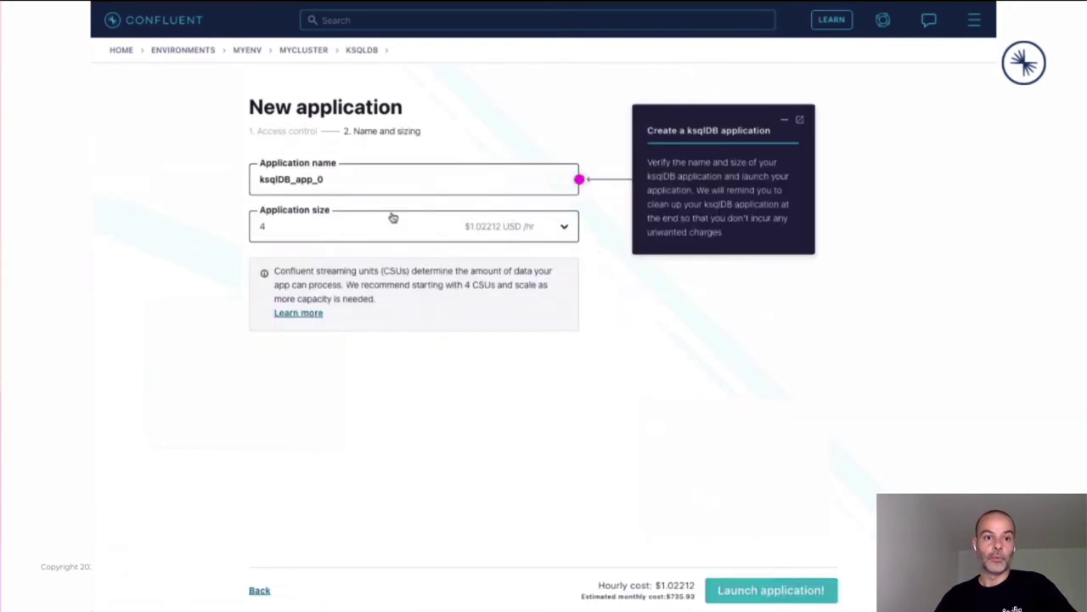
Name the ksqlDB application myksqldb and launch it.
left_click(345, 183)
key("ctrl+a")
key("BackSpace")
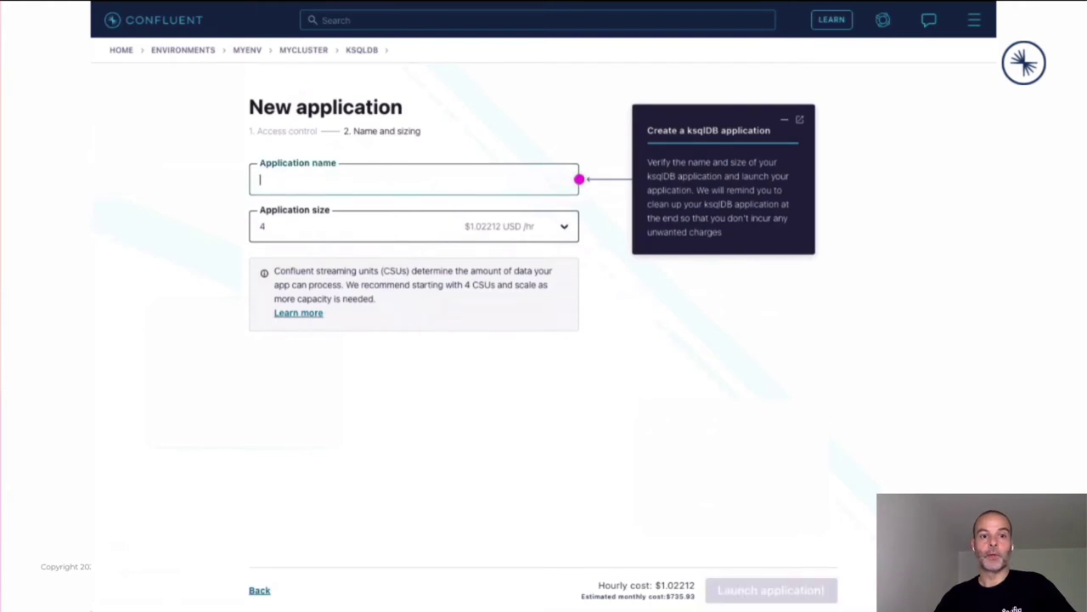
type("myksl")
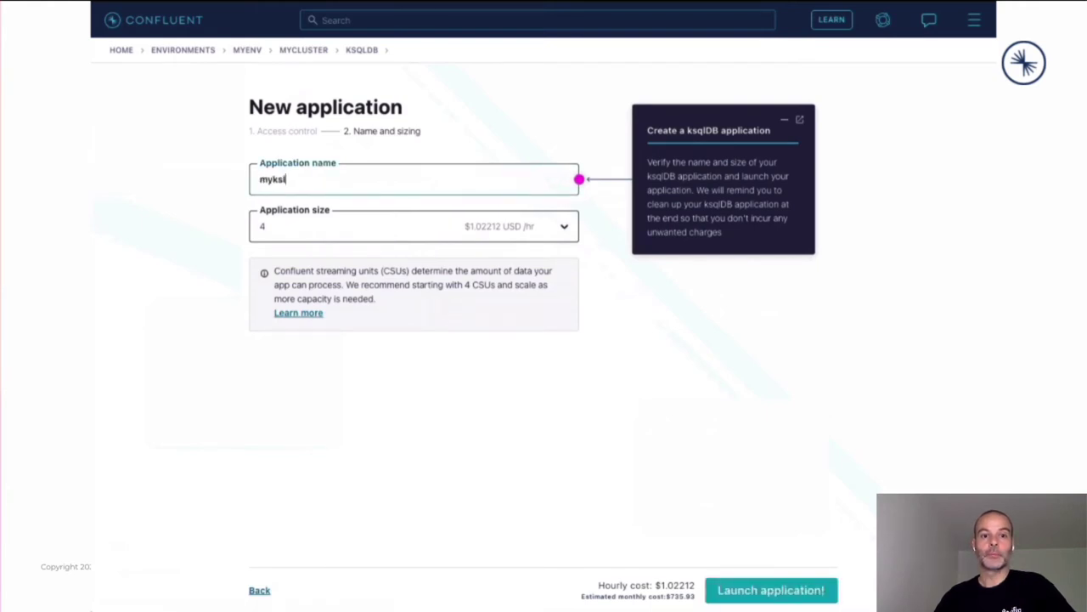
key("BackSpace")
type("ql")
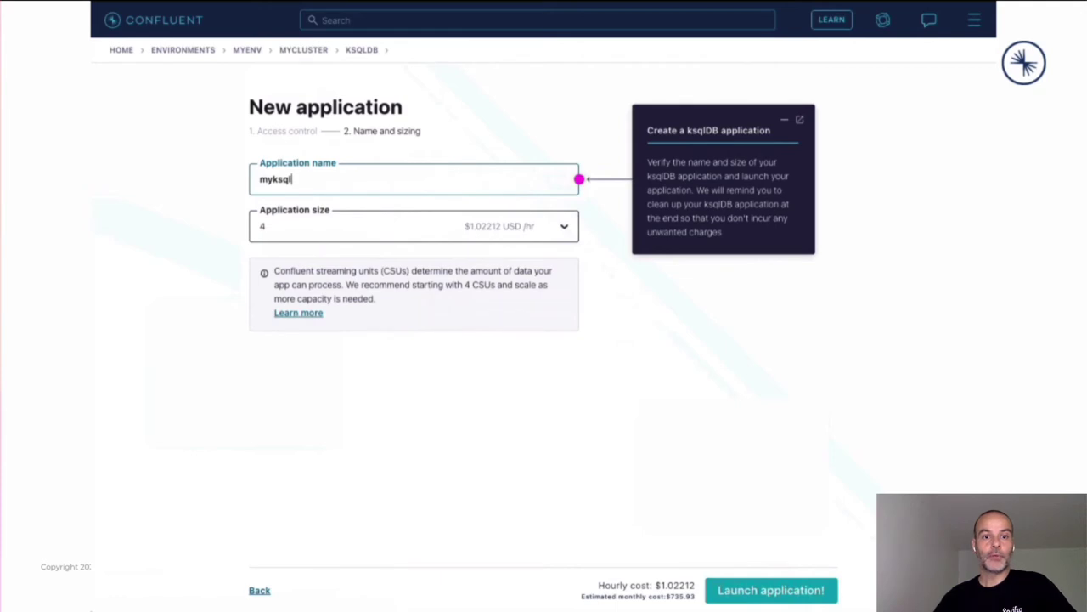
type("db")
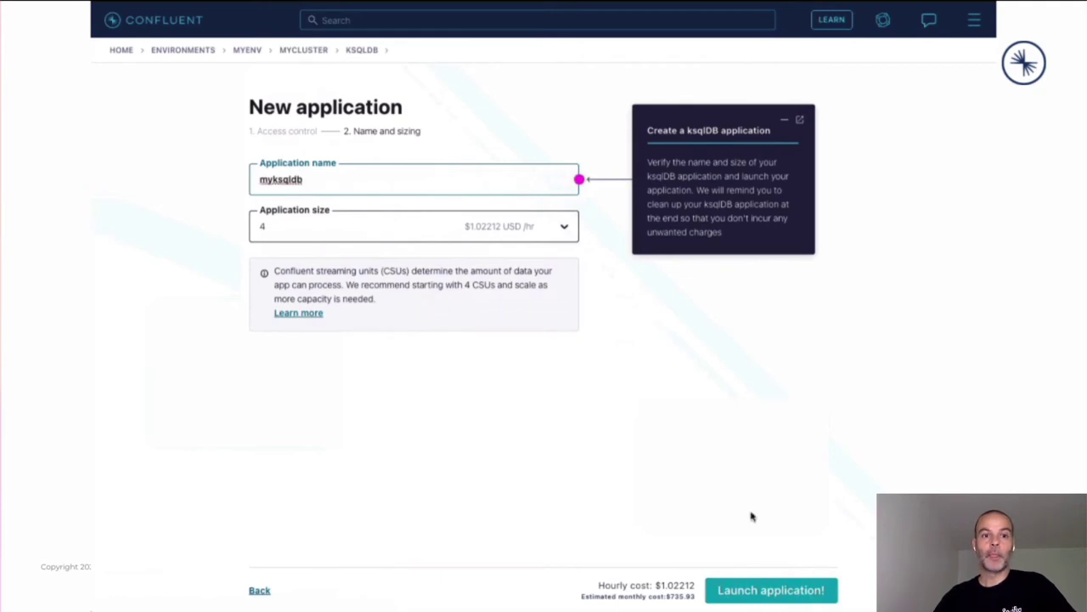
left_click(764, 591)
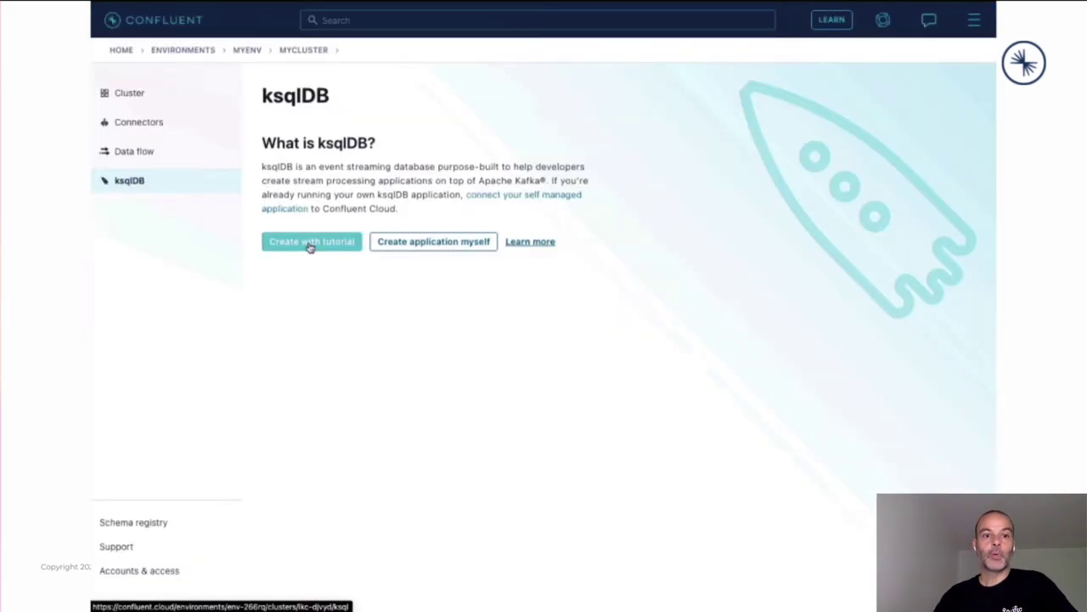
left_click(310, 242)
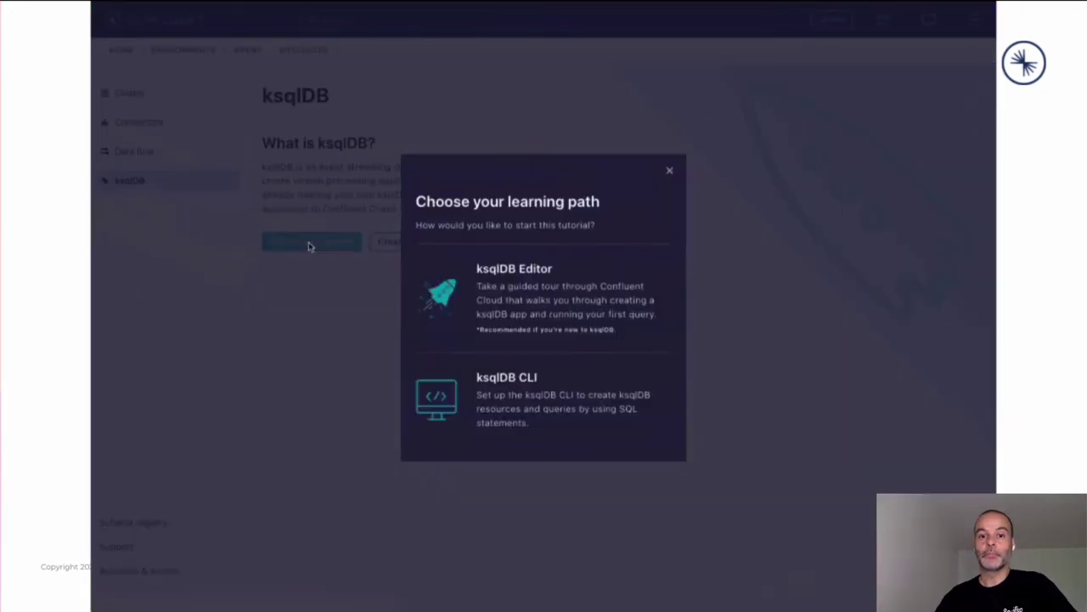
left_click(501, 320)
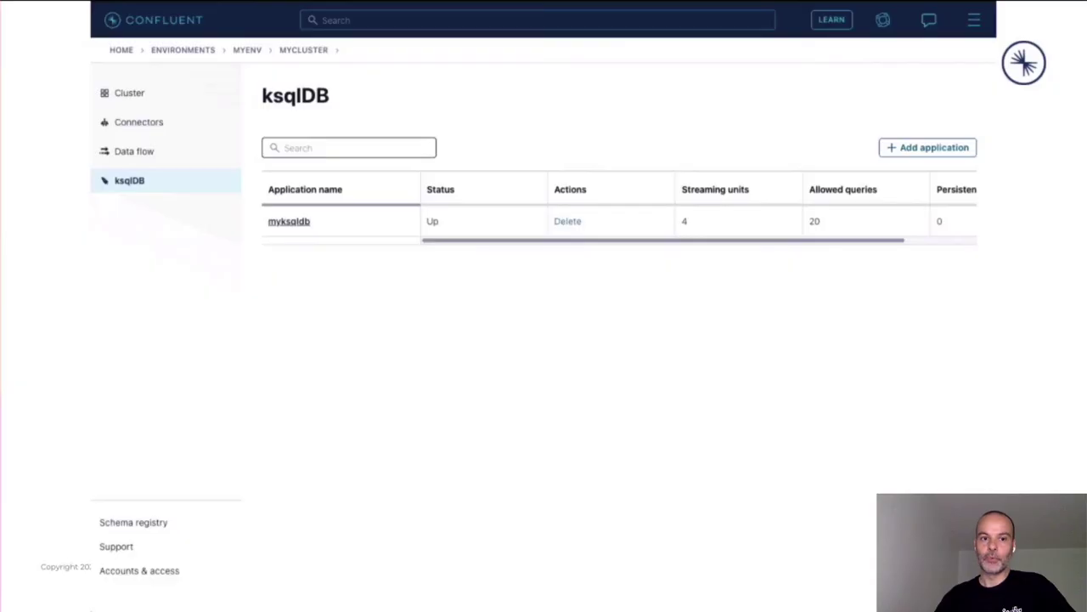
In myksqldb, run CREATE STREAM AIS_RAW (MSG VARCHAR) over the 'ais' topic with FORMAT='KAFKA'.
left_click(294, 223)
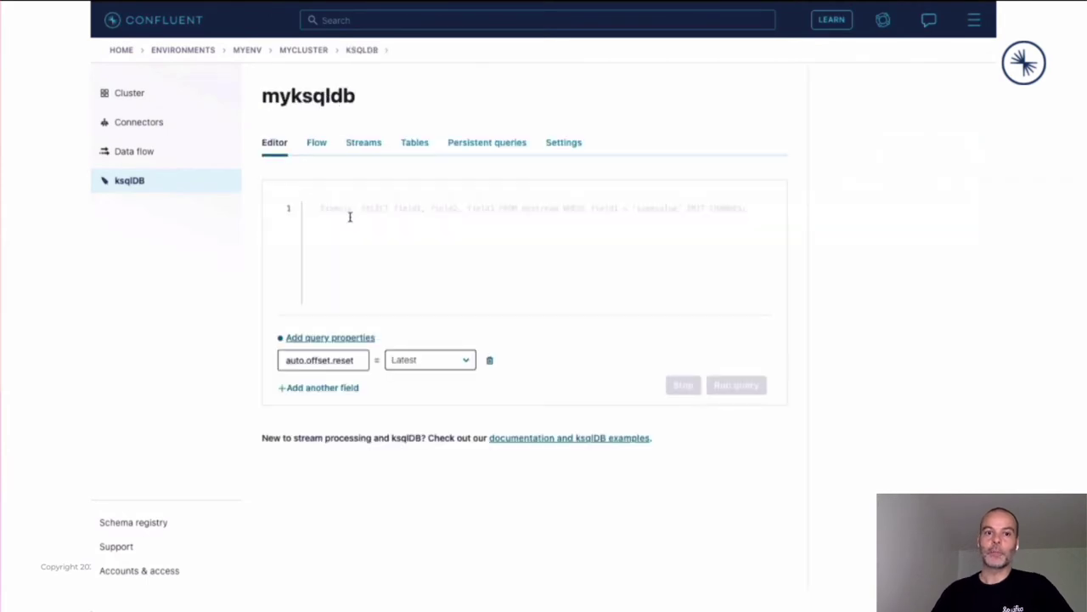
left_click(349, 217)
type("CREATE ")
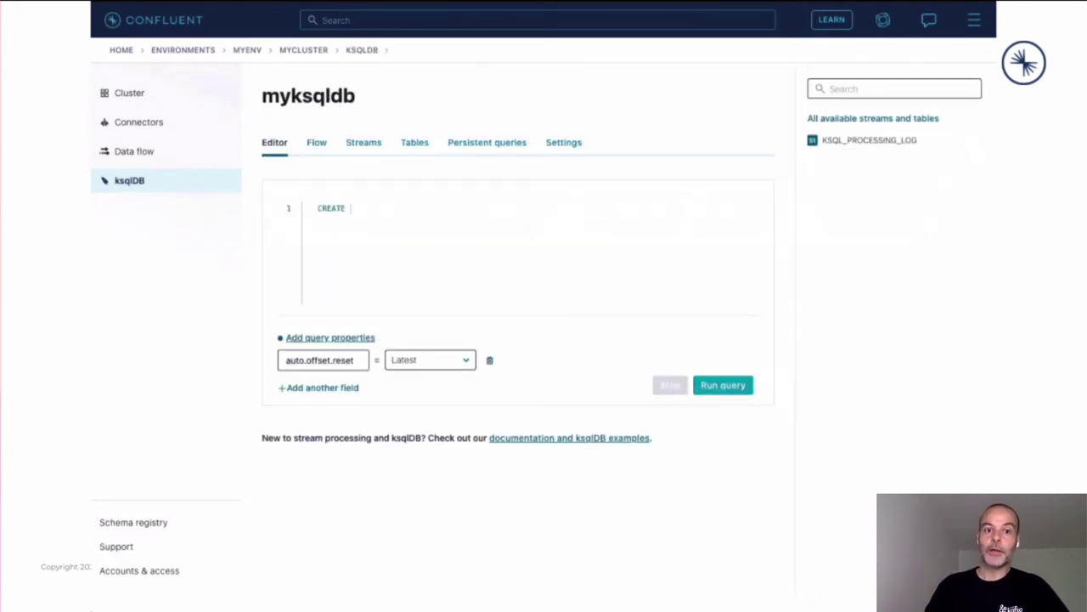
type("STREAM ")
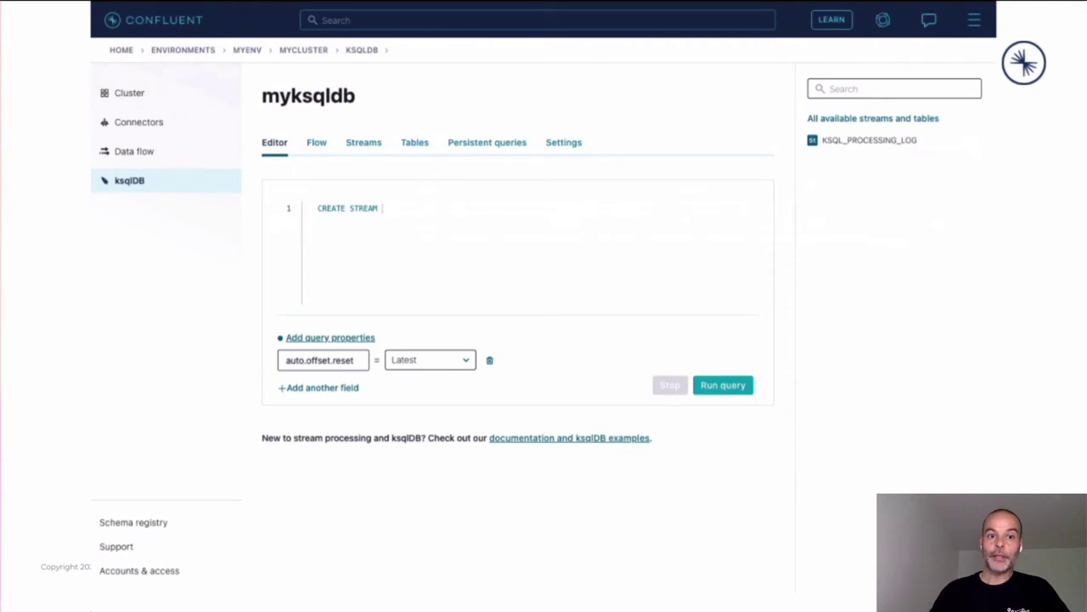
type("AIS_RAW (")
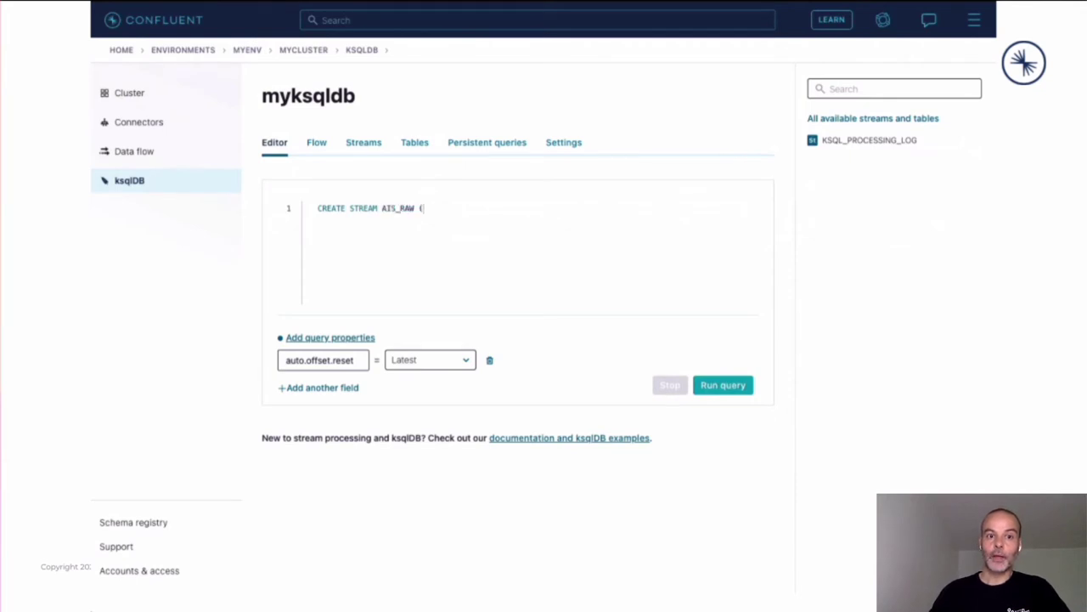
type("MSG VAR")
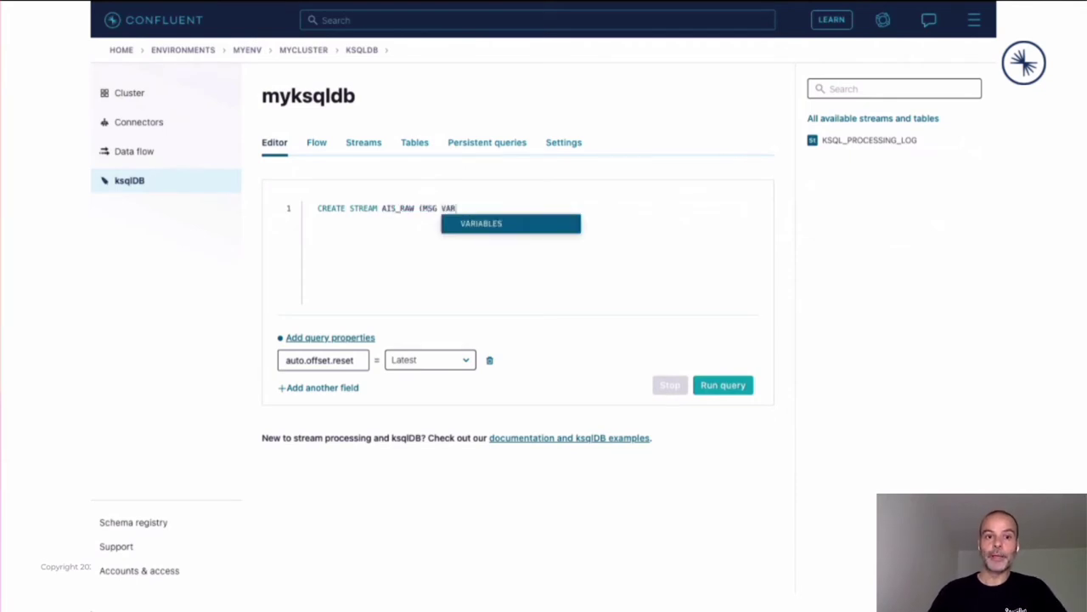
type("CHAR")
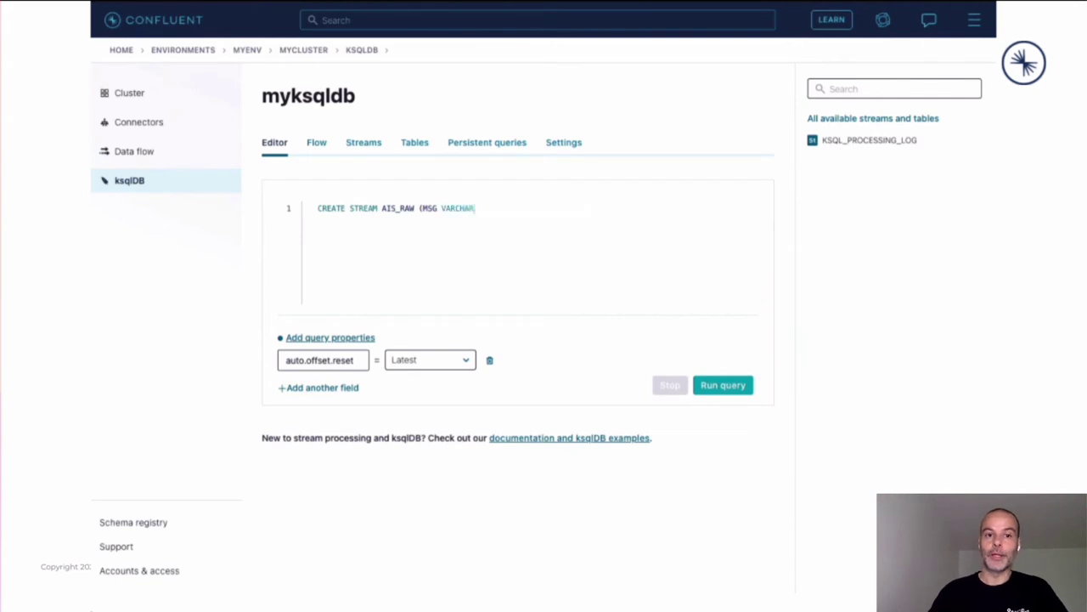
type(") WITH (")
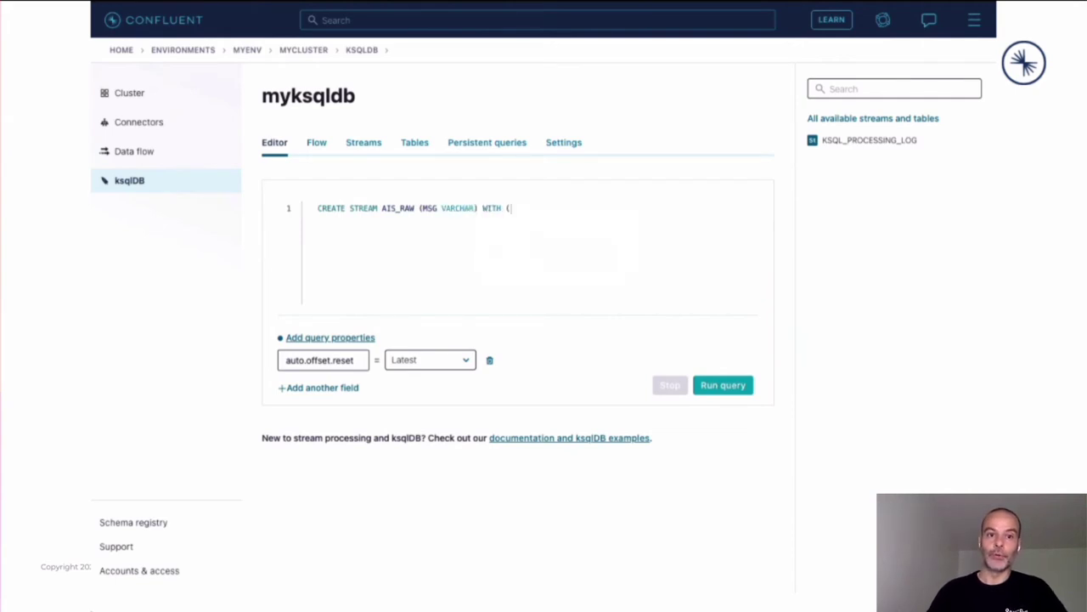
type("KAFKA_TOPIC")
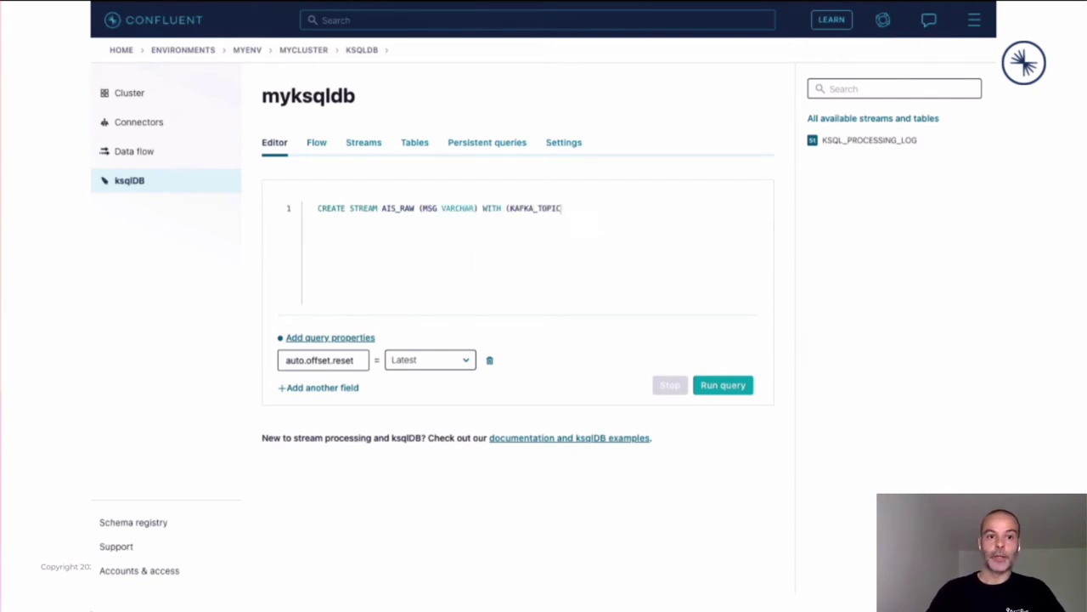
type("='a")
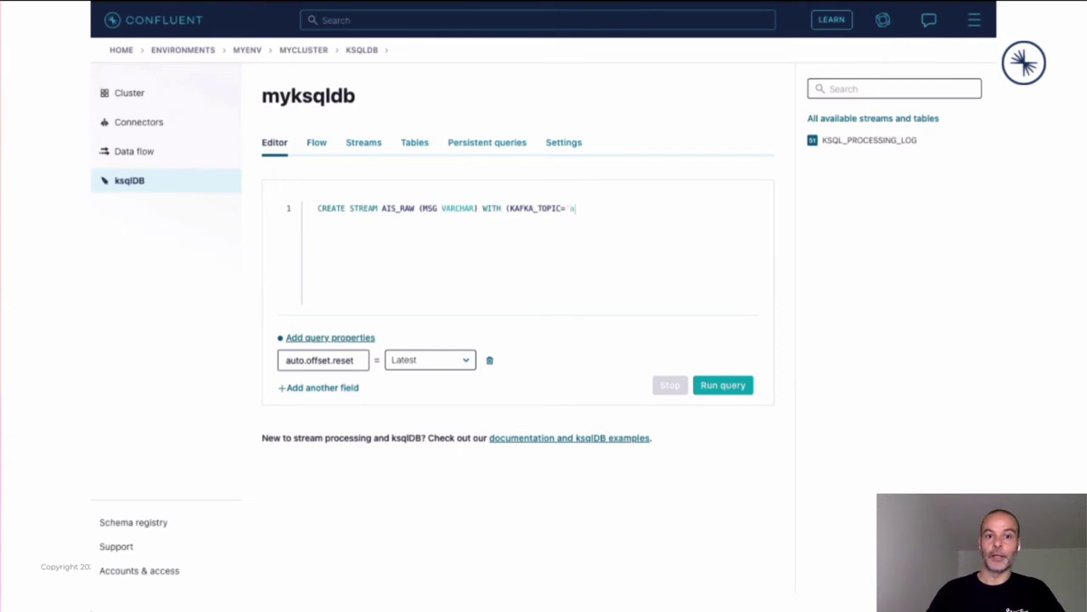
type("is', FORMAT='")
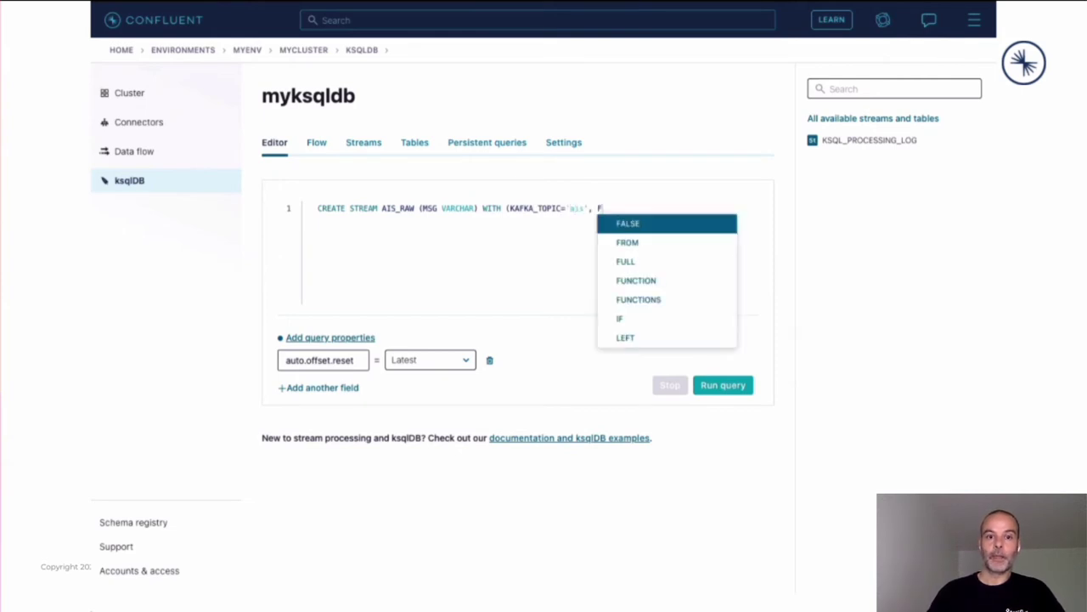
key("BackSpace")
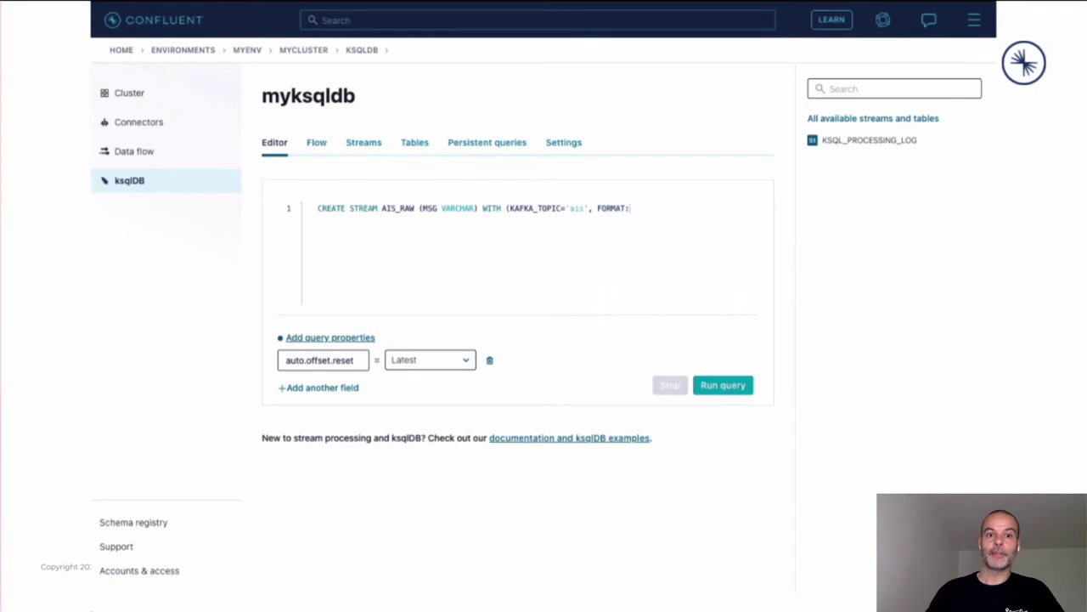
type("'")
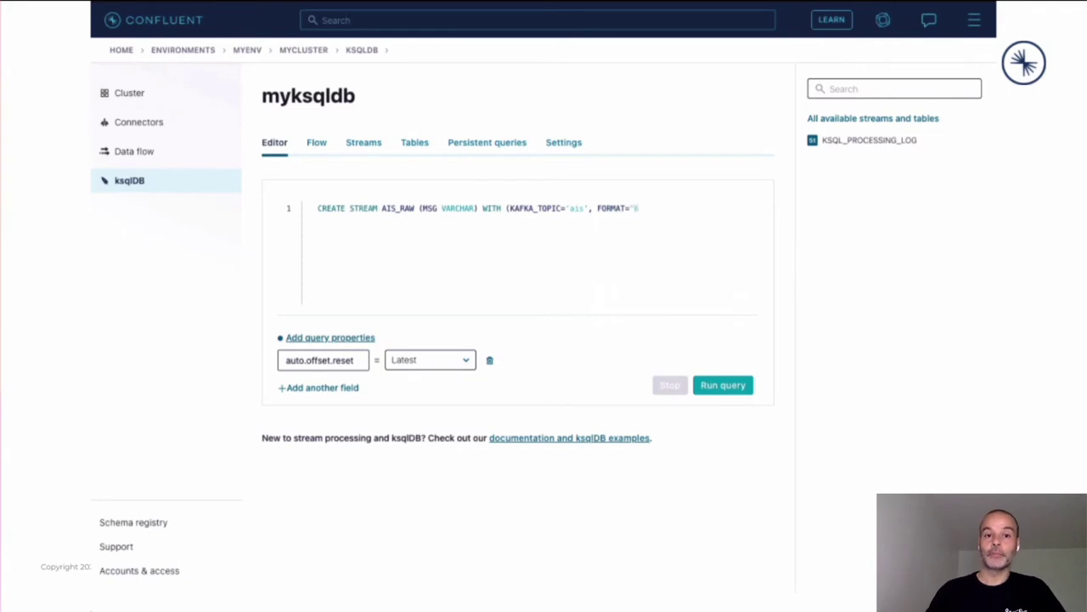
type("KAFKA');")
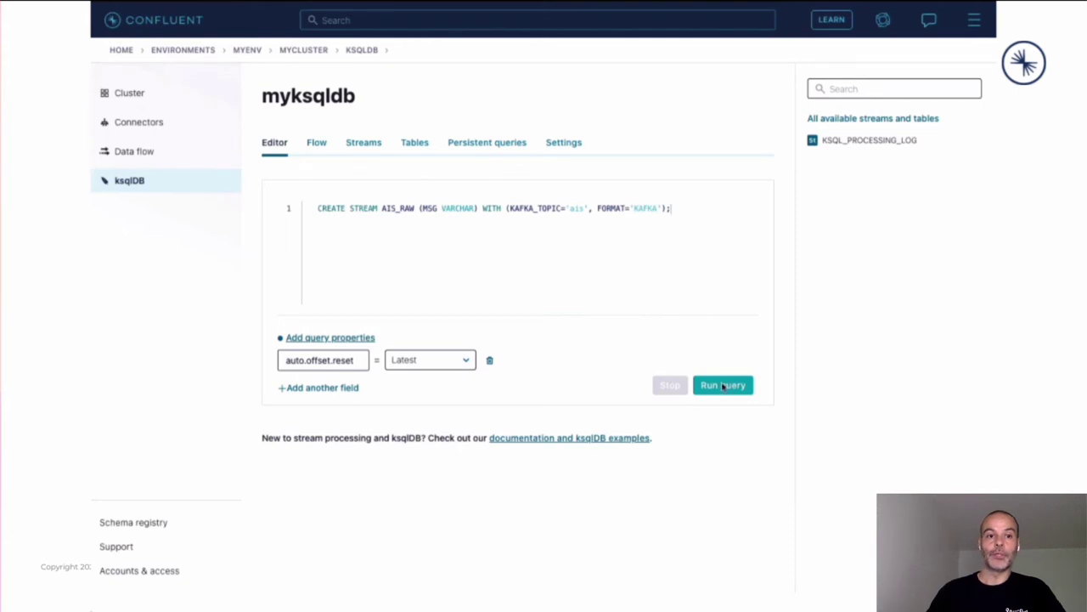
left_click(722, 385)
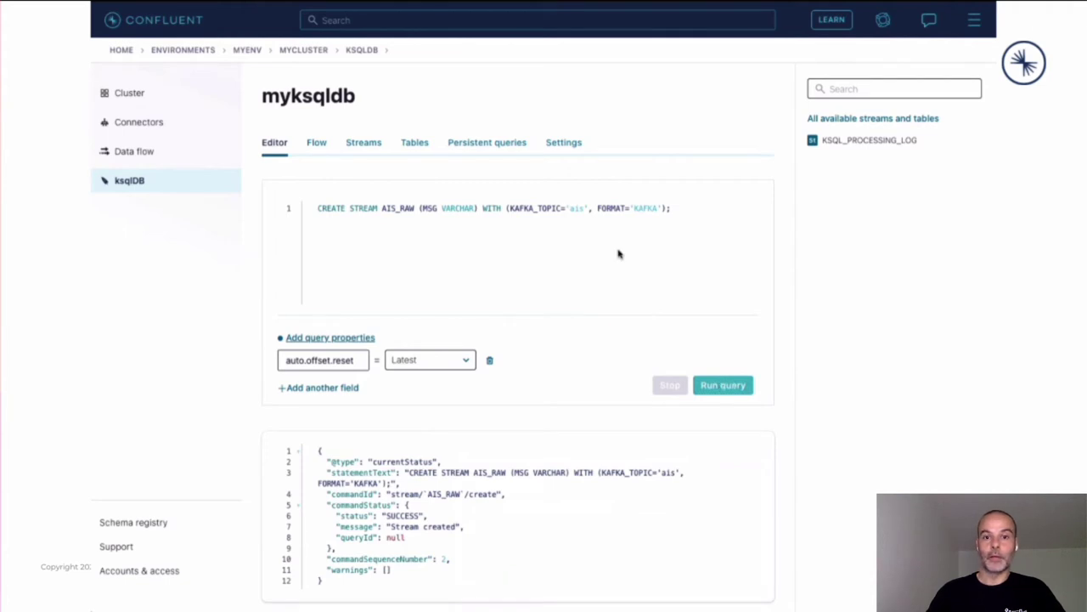
Replace the statement with SELECT * FROM AIS_RAW EMIT CHANGES LIMIT 5; and run it to see raw messages.
triple_click(582, 218)
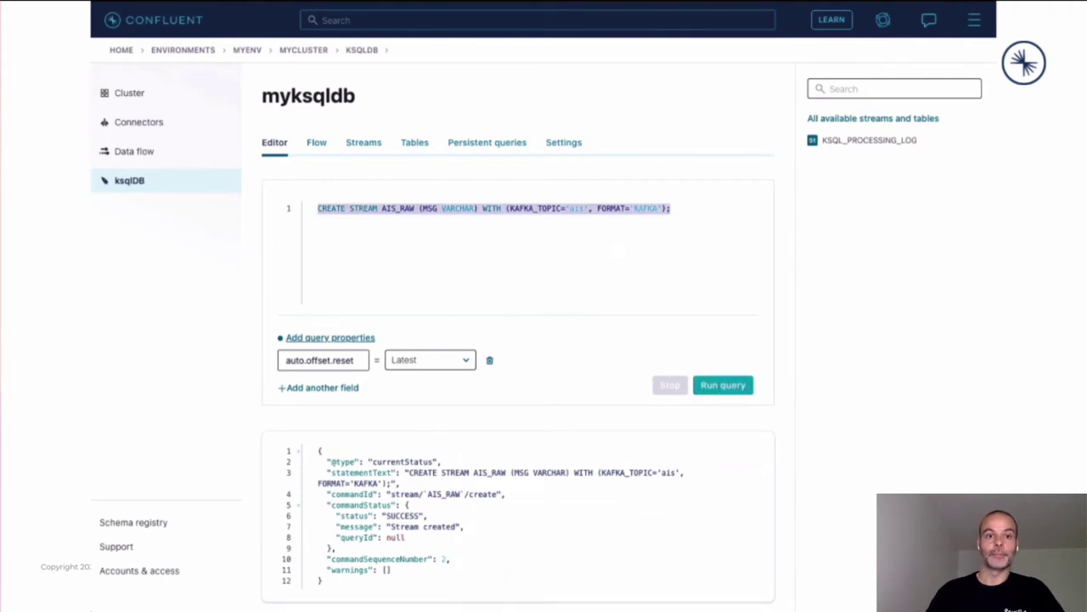
type("SELECT * ")
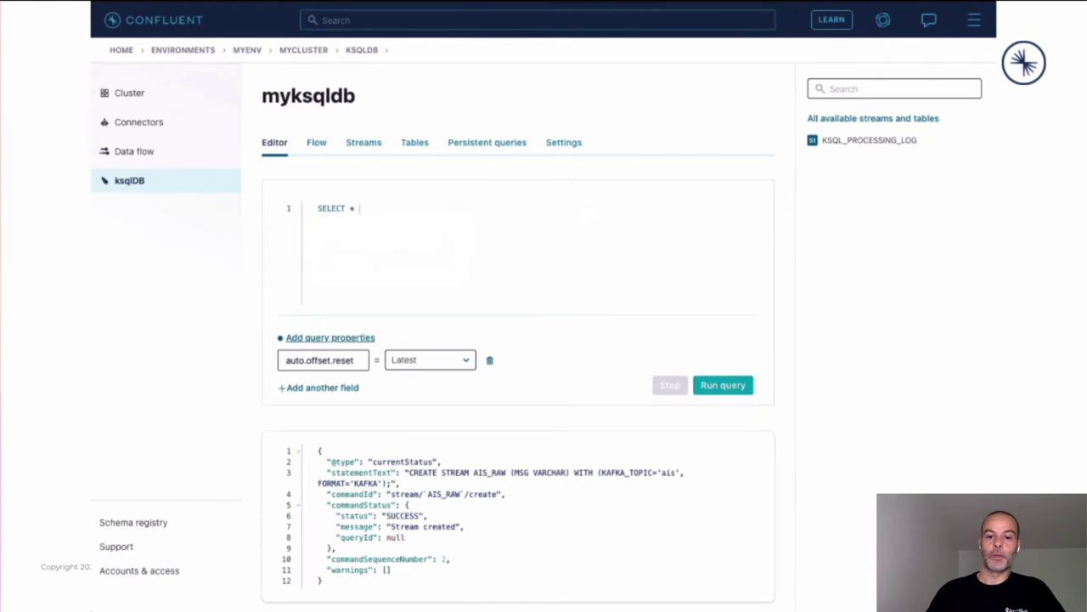
type("FROM AIS_RA")
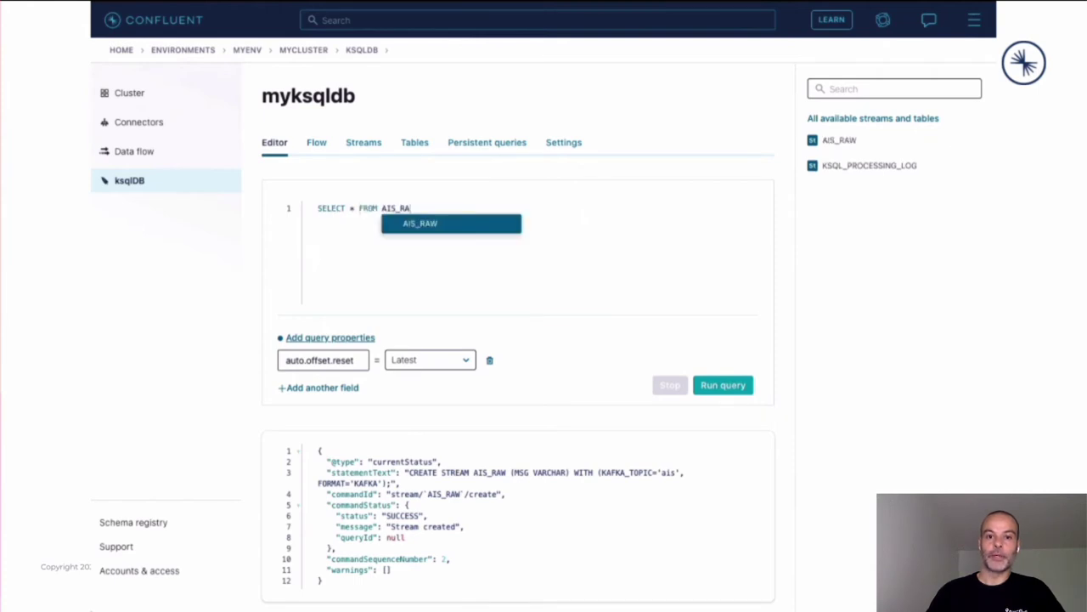
type("W ")
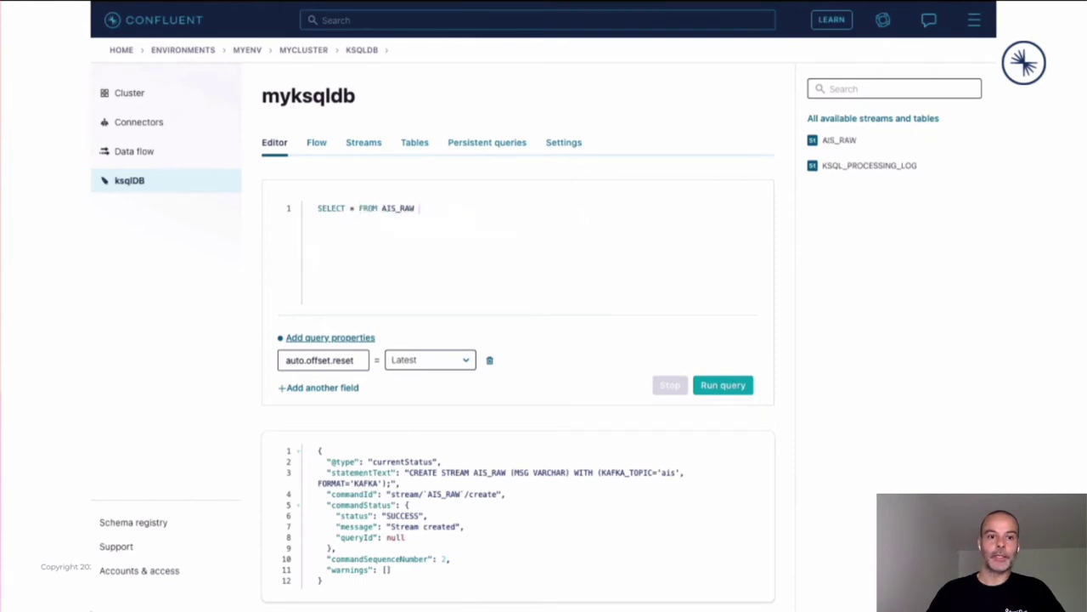
type("EMIT CH")
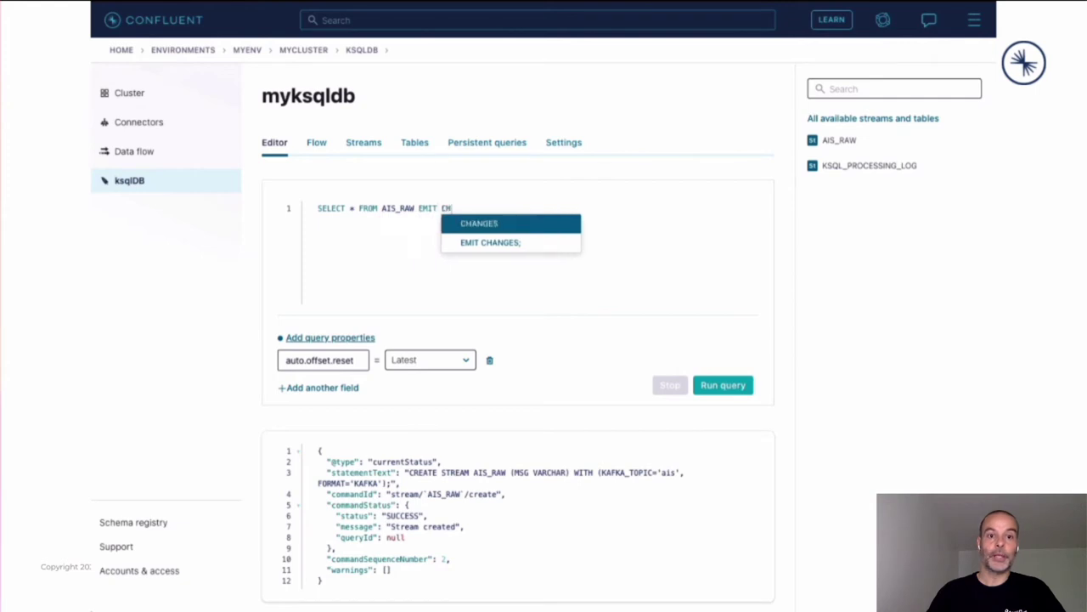
type("A")
key("Return")
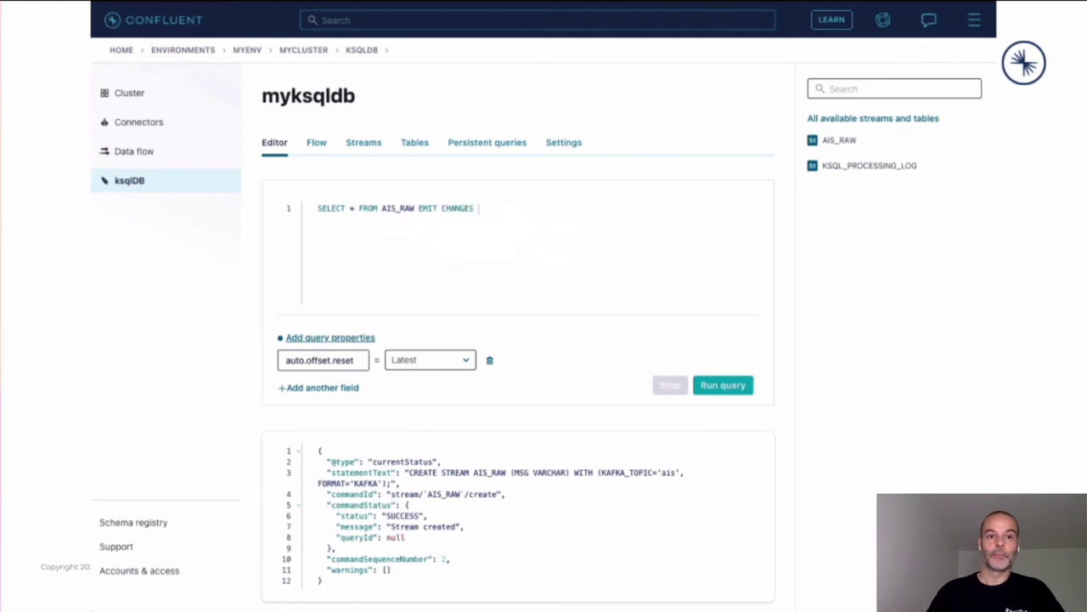
type("LIMIT 5;")
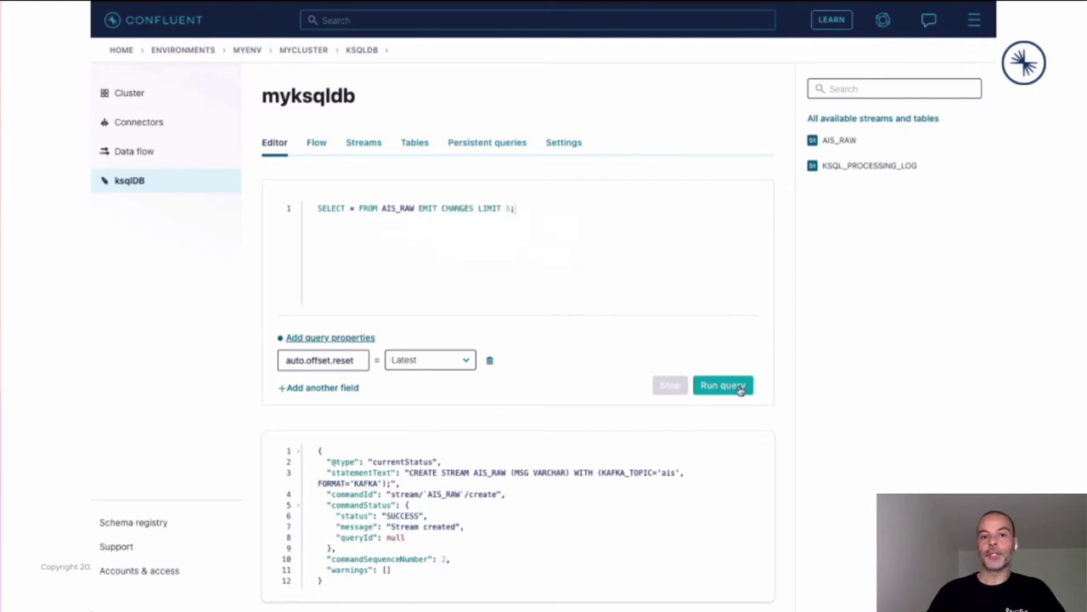
left_click(731, 387)
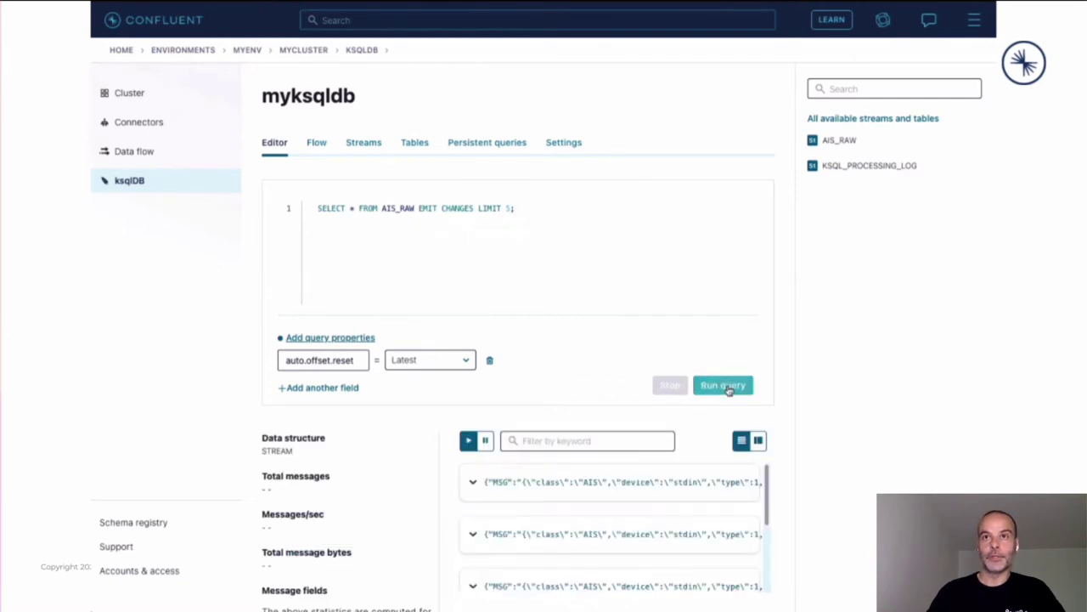
scroll(466, 417, "down", 2)
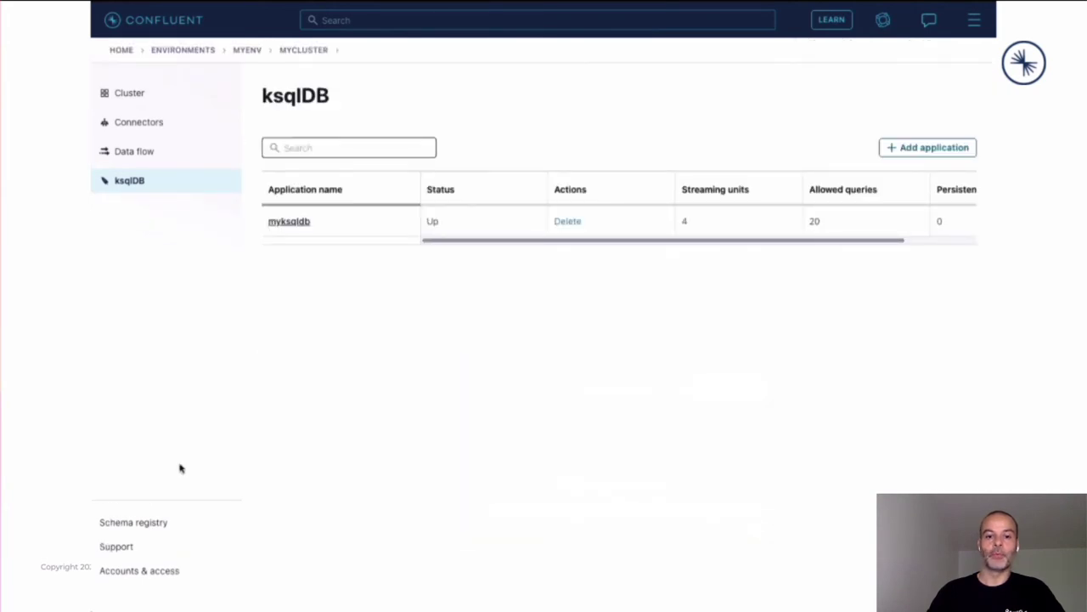
In myksqldb, run the EXTRACTJSONFIELD(msg,'$.type') AS MSG_TYPE query on AIS_RAW with LIMIT 5.
left_click(293, 224)
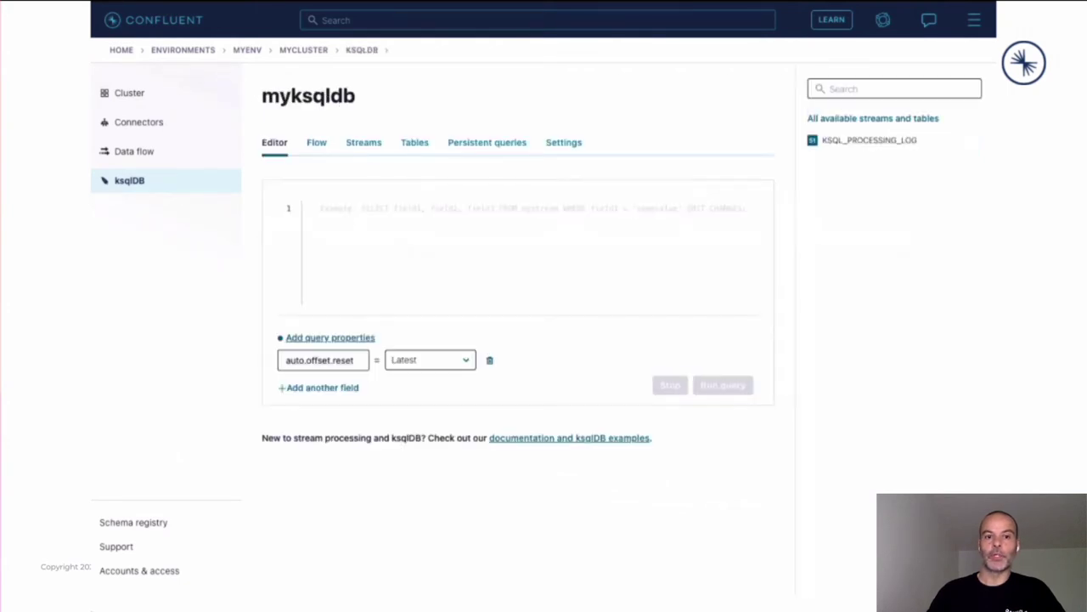
type("CREATE STREAM ")
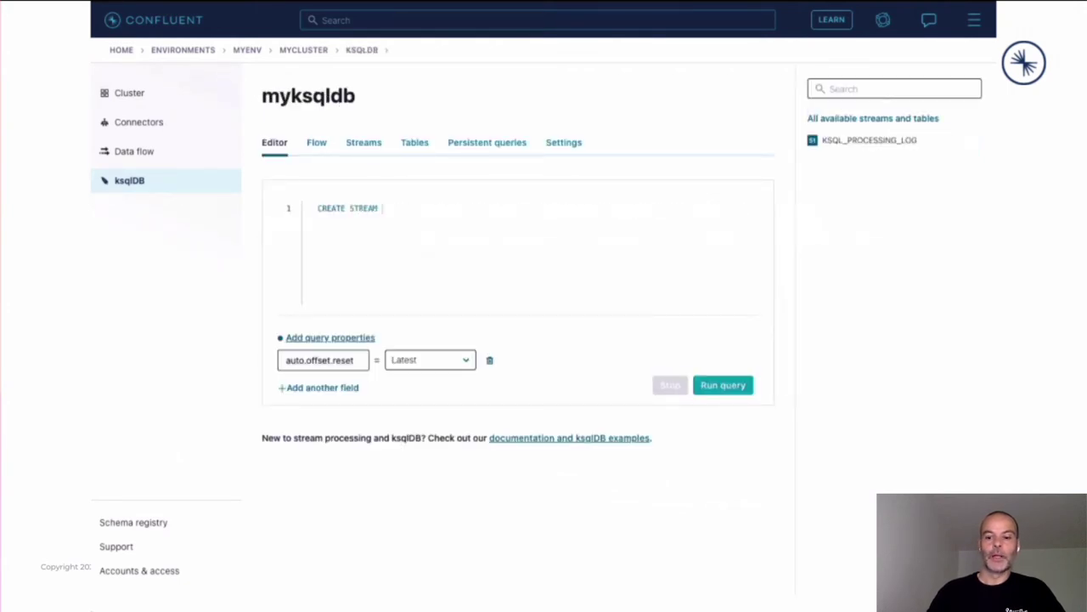
type("AIS_")
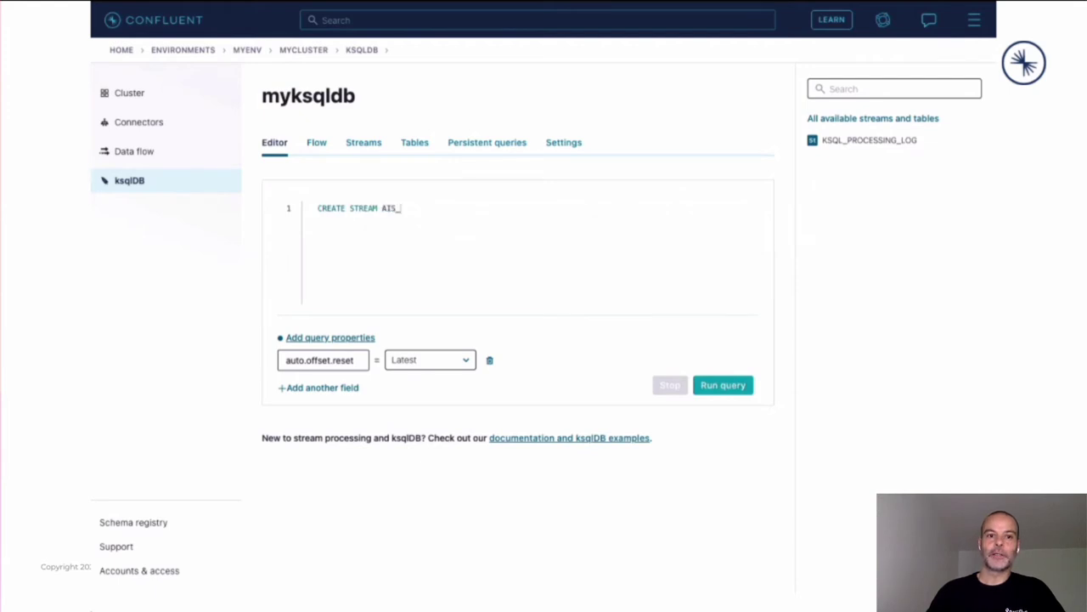
type("RAW (MSG ")
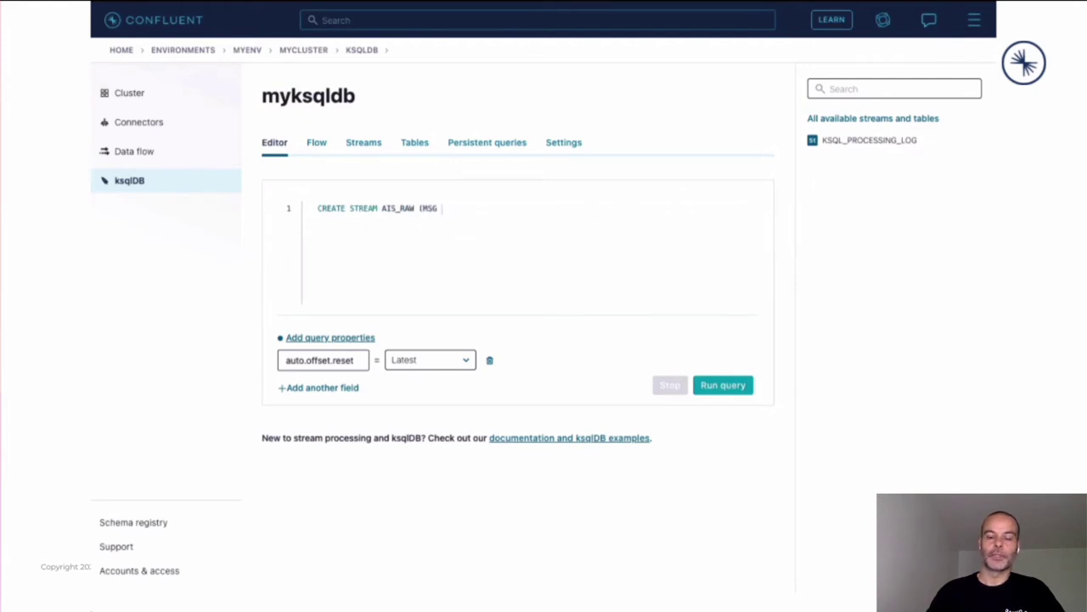
type("VAR")
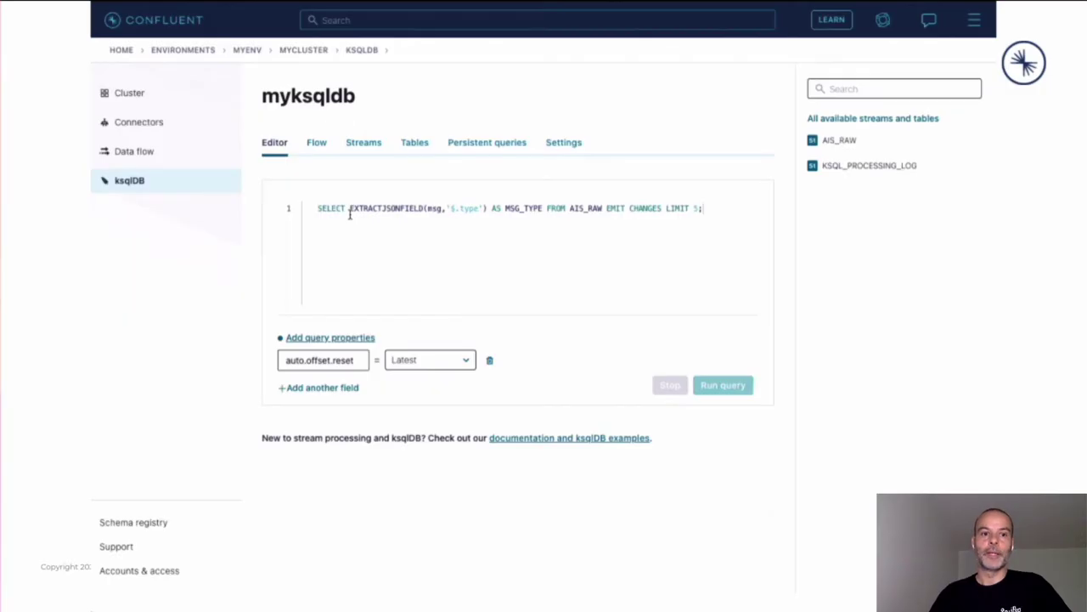
left_click(728, 389)
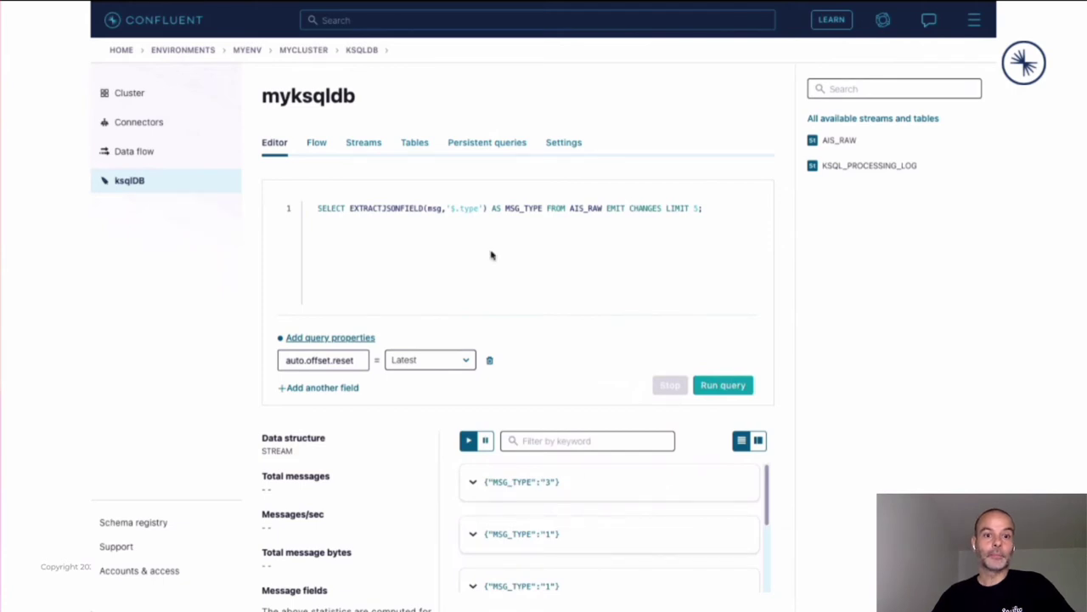
Paste and run the six-line TIMESTAMPTOSTRING query returning timestamp, MSG_TYPE and STATUS_TEXT for type-1 messages.
triple_click(429, 225)
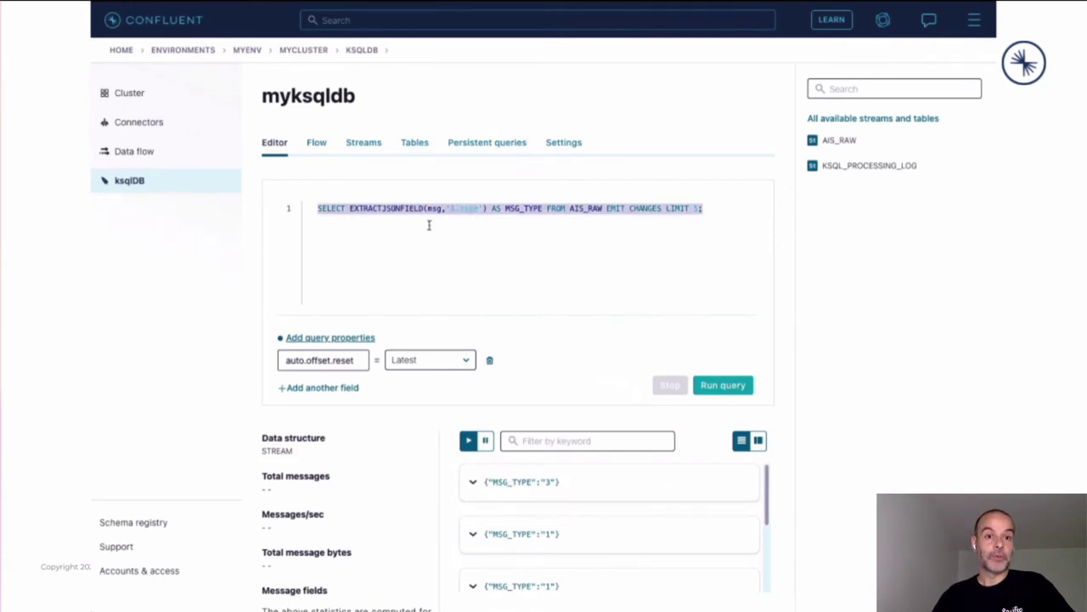
key("ctrl+v")
left_click(409, 262)
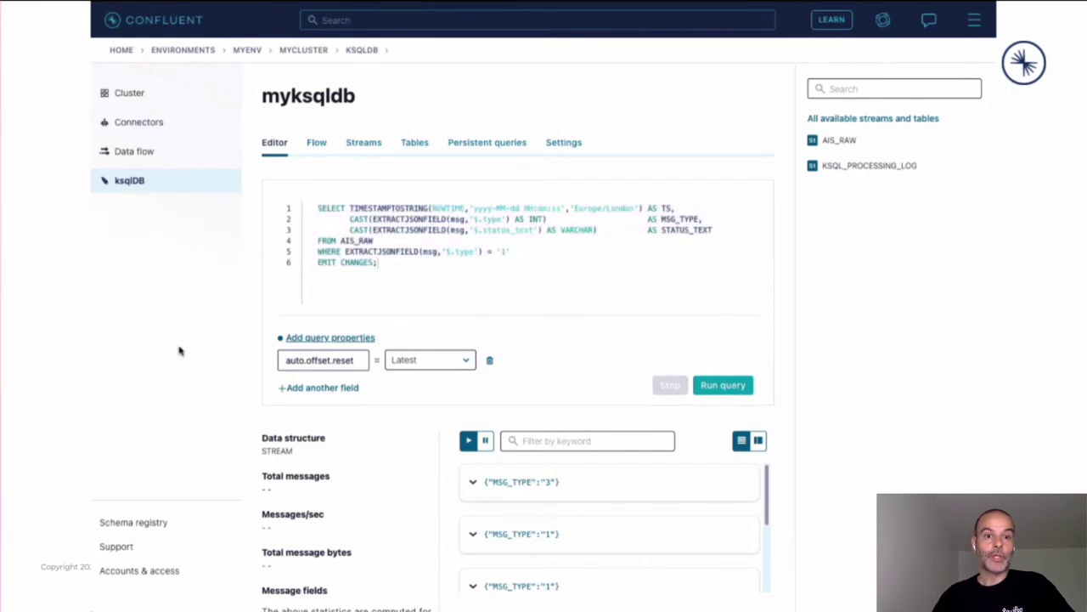
left_click(708, 390)
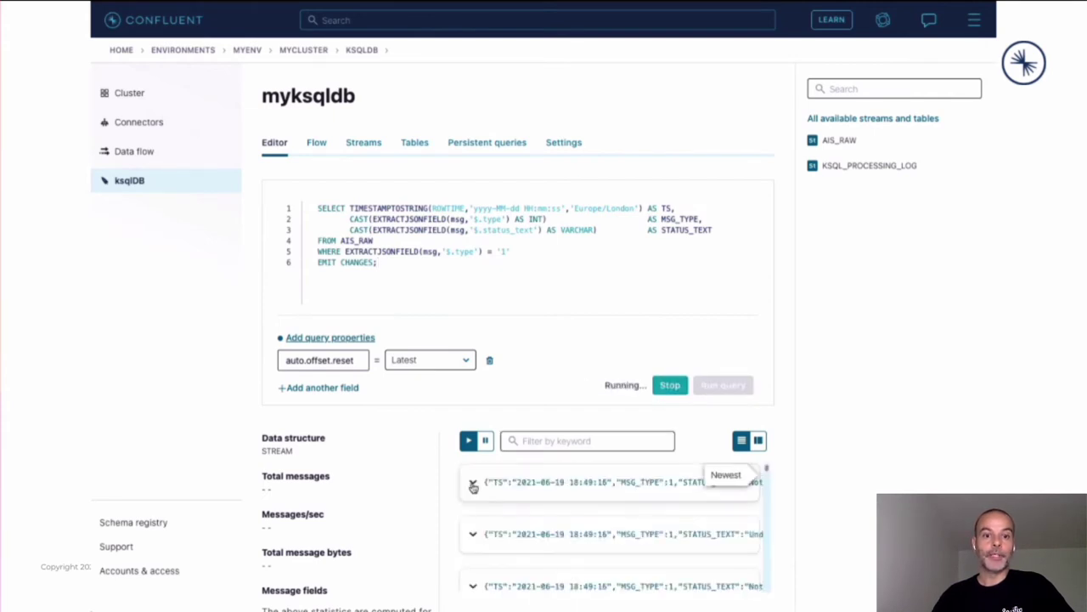
Expand a result into formatted JSON, view results as a table, then stop and rerun the MSG_TYPE query.
left_click(473, 484)
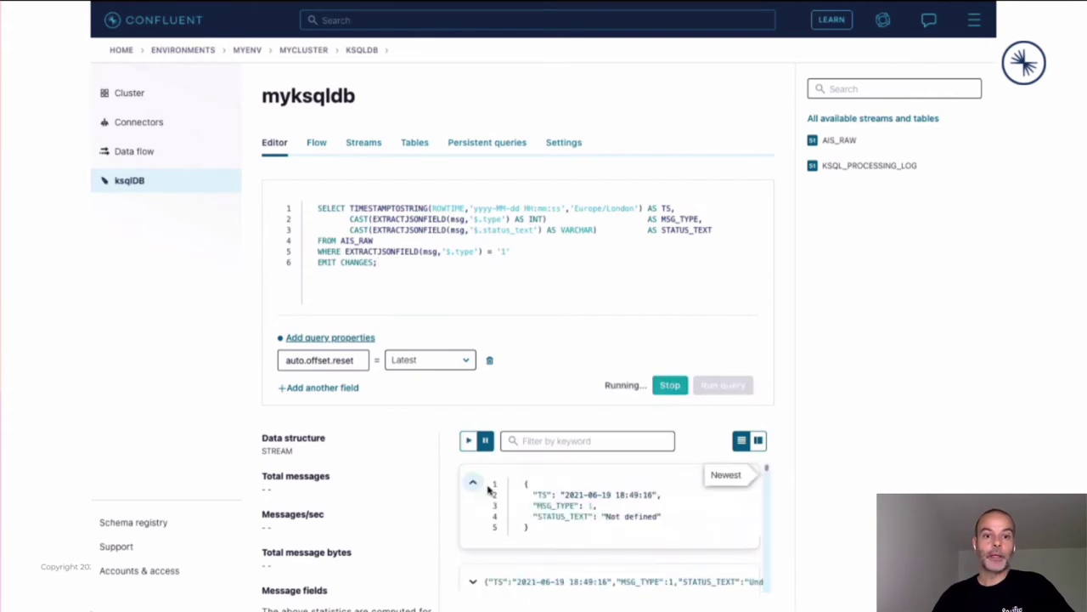
left_click(759, 441)
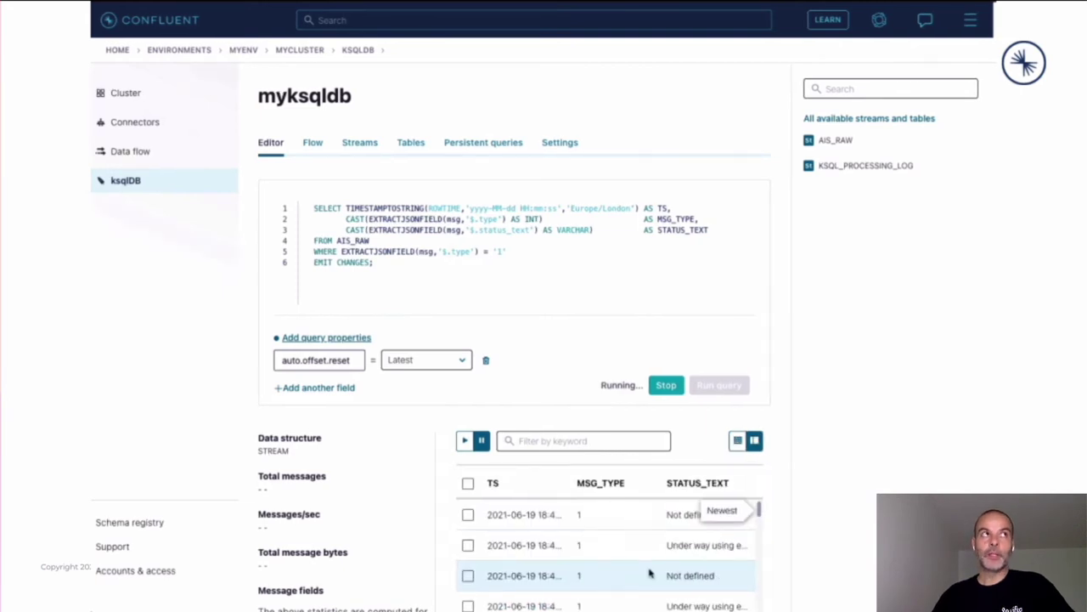
left_click(668, 387)
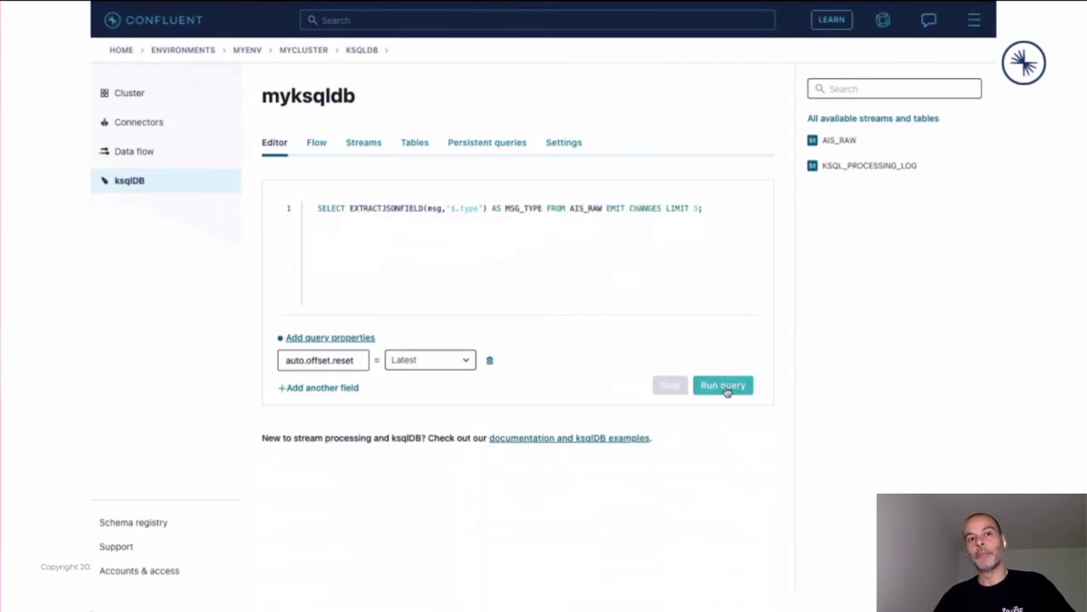
left_click(725, 387)
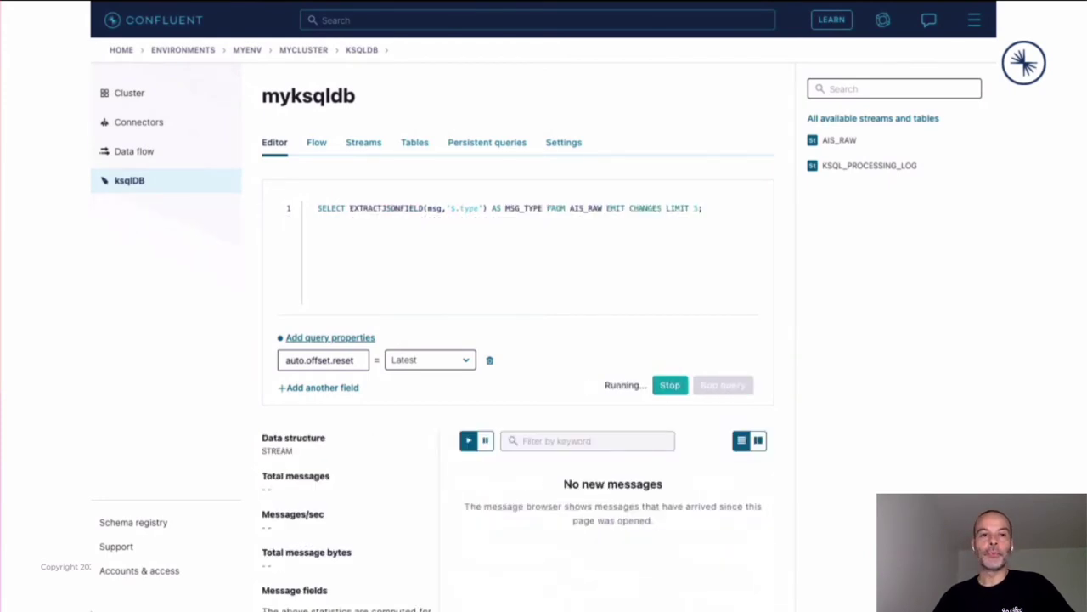
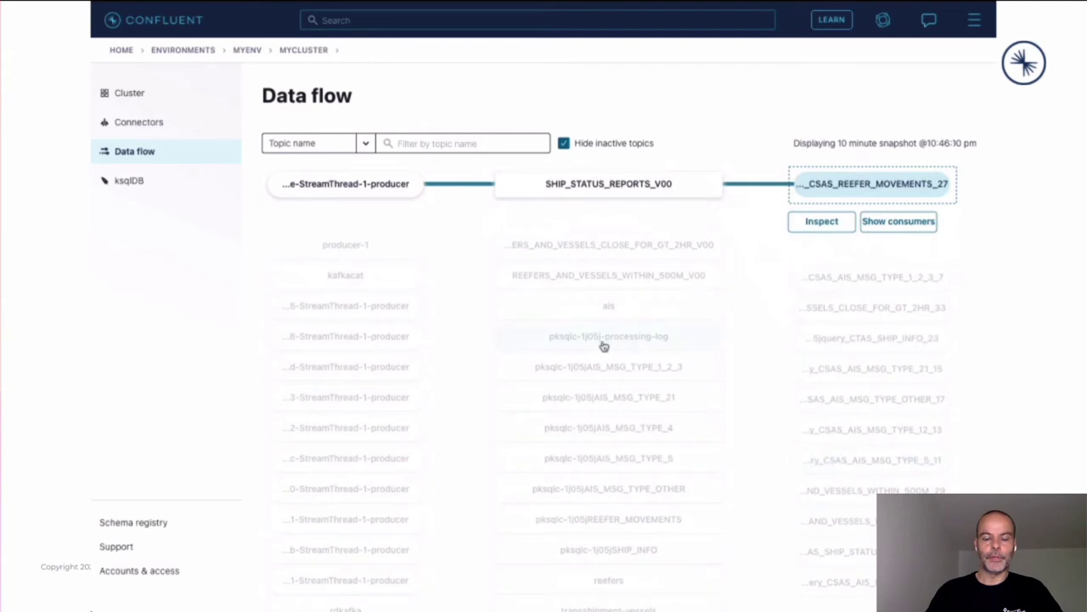
Explore the Data flow graph: REEFERS_AND_VESSELS_WITHIN_500M_V00, the kafkacat producer, and the ais topic's partitions.
left_click(589, 278)
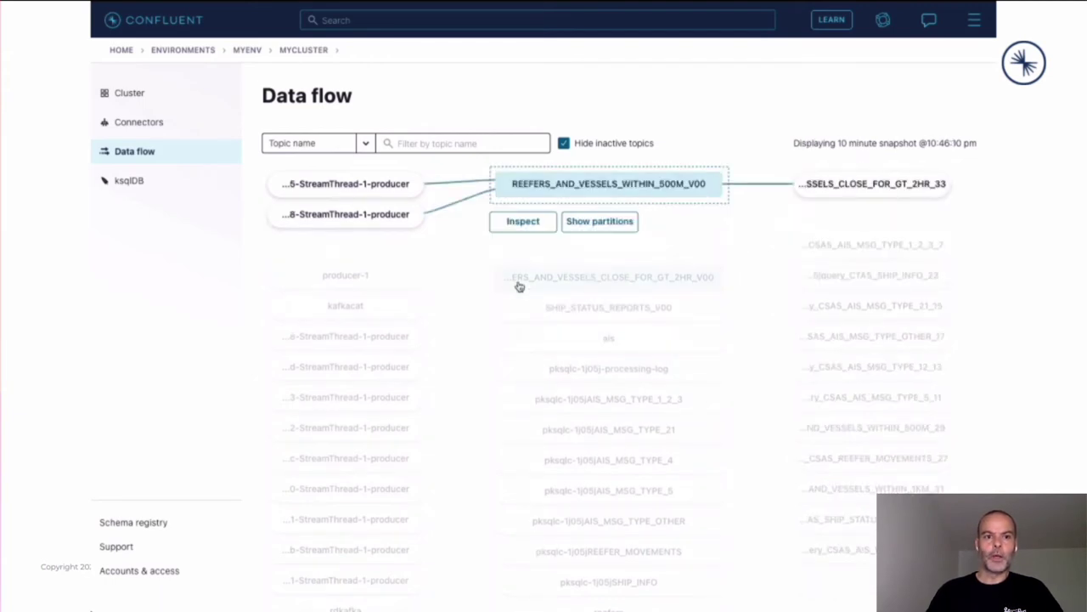
left_click(366, 144)
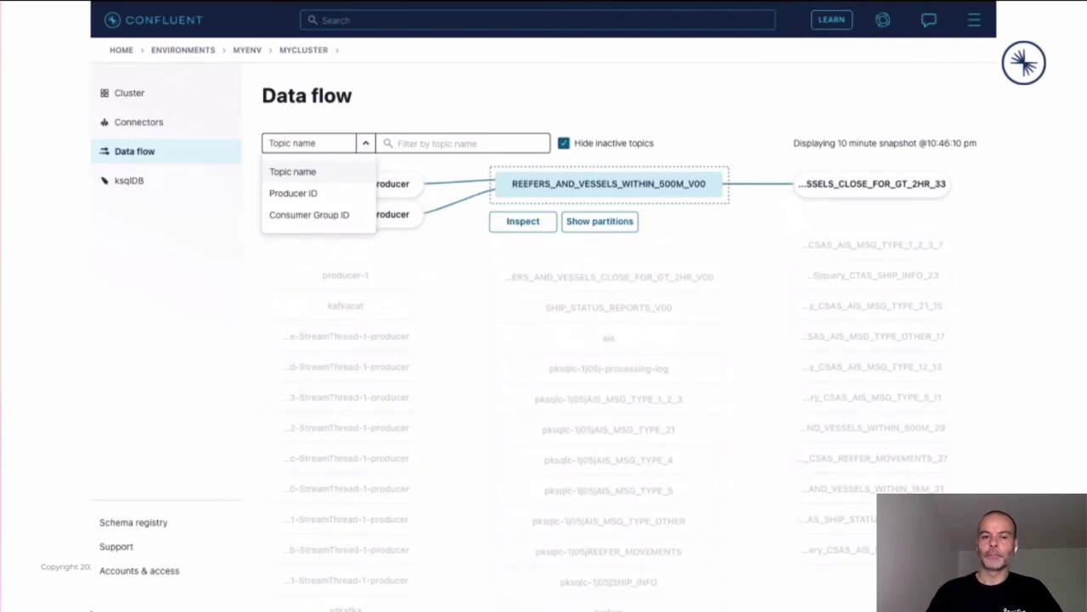
left_click(213, 156)
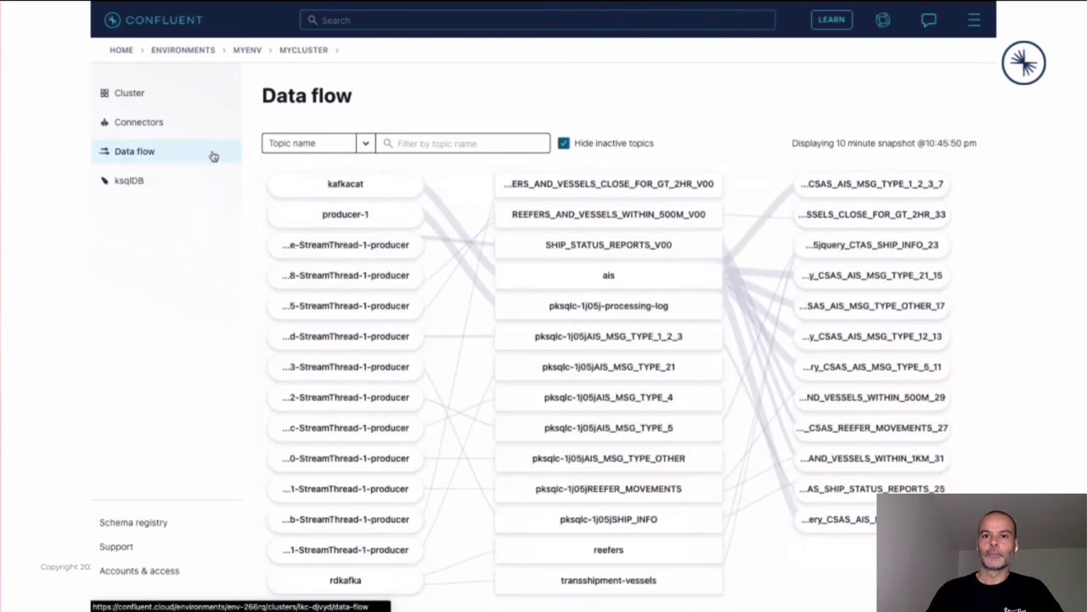
left_click(325, 189)
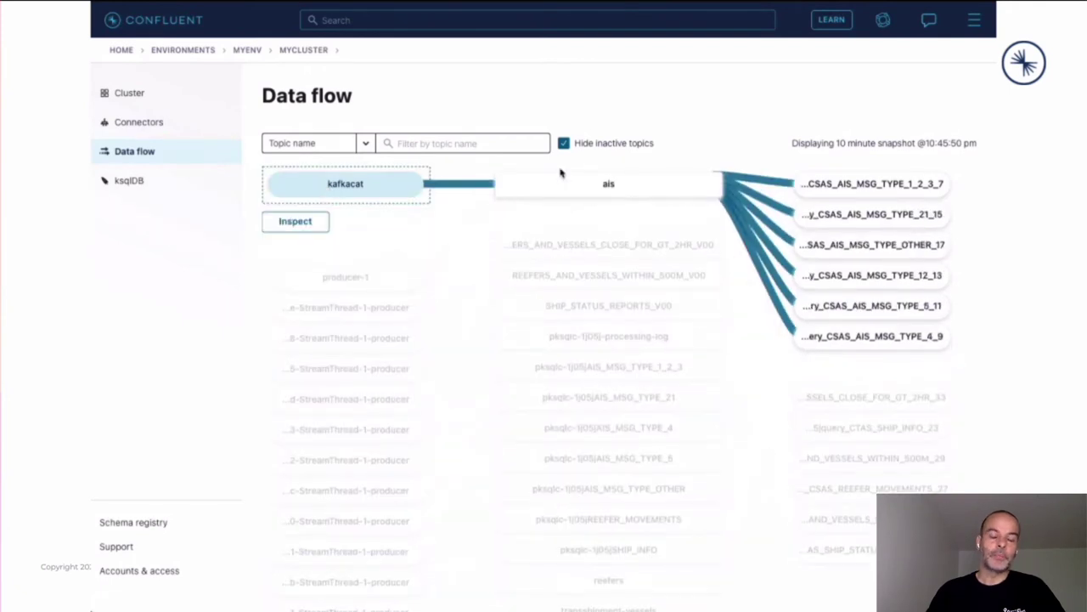
left_click(575, 188)
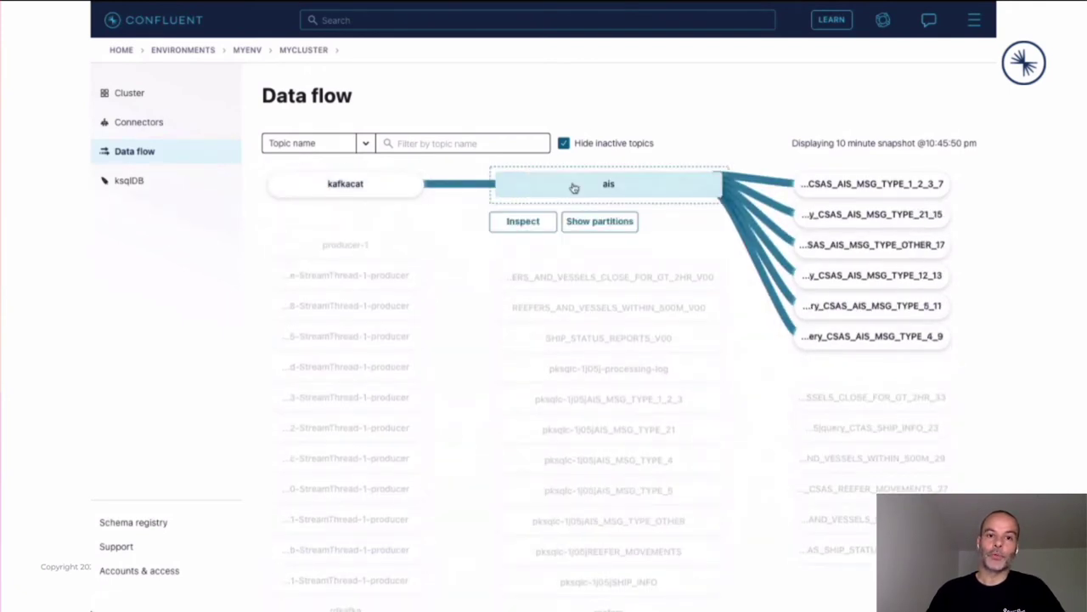
left_click(598, 222)
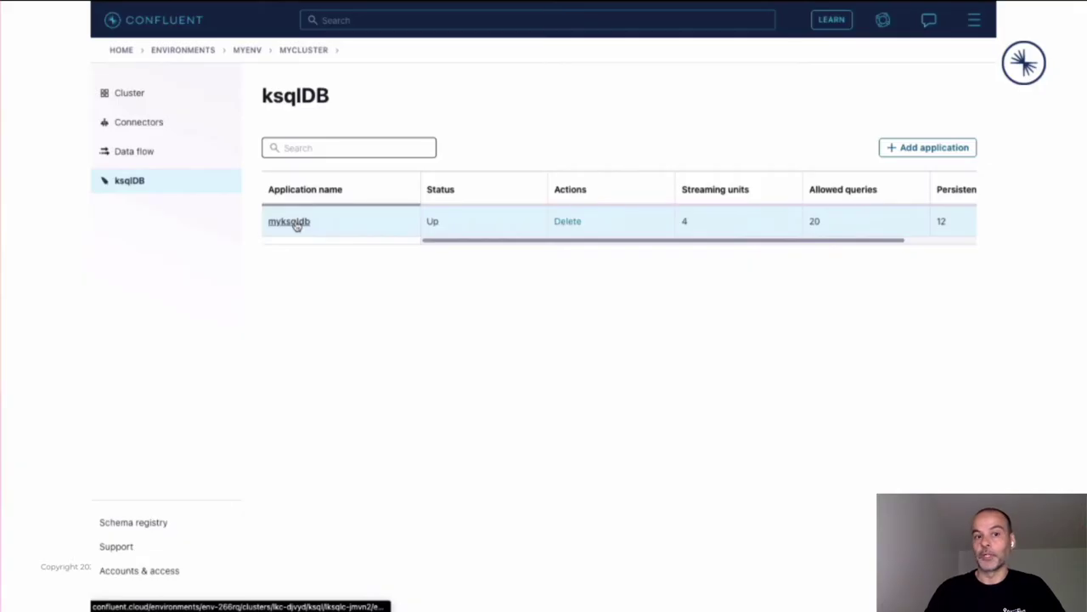
Open the myksqldb application and browse its Streams, Tables and Flow tabs.
left_click(290, 222)
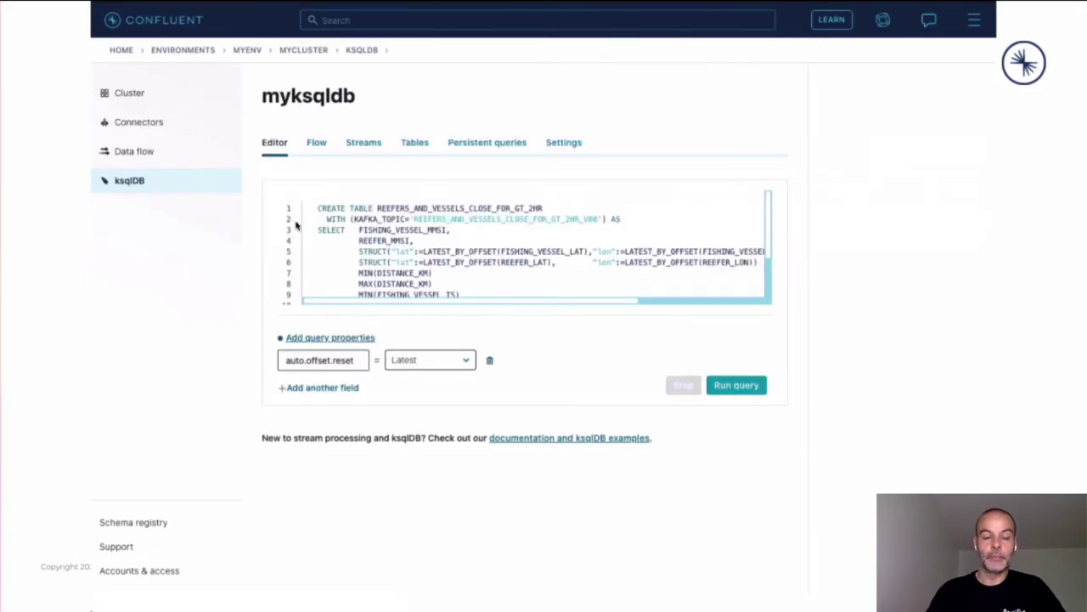
left_click(365, 144)
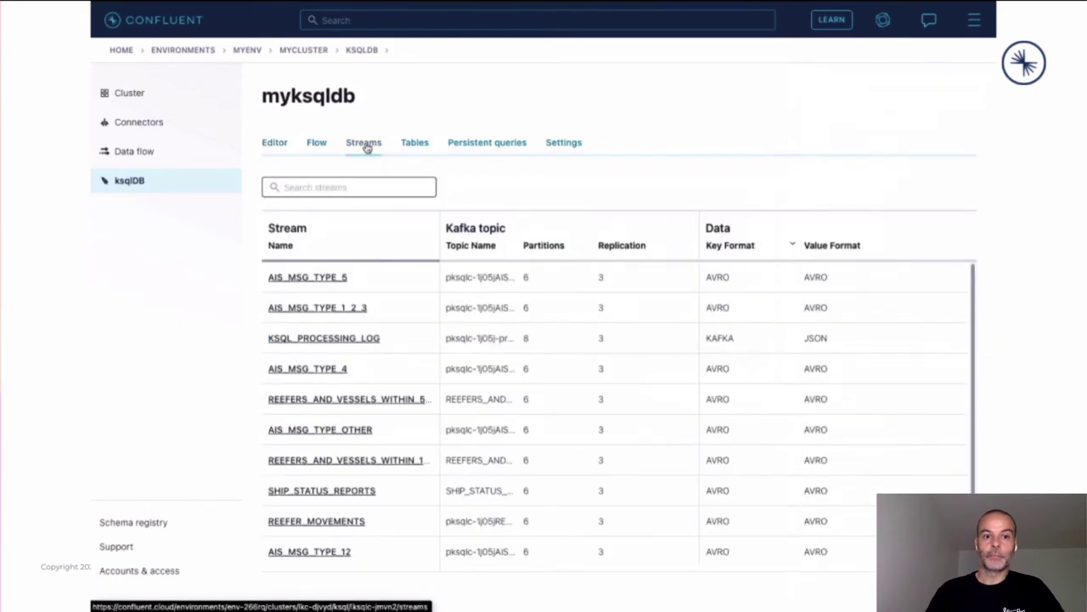
left_click(415, 144)
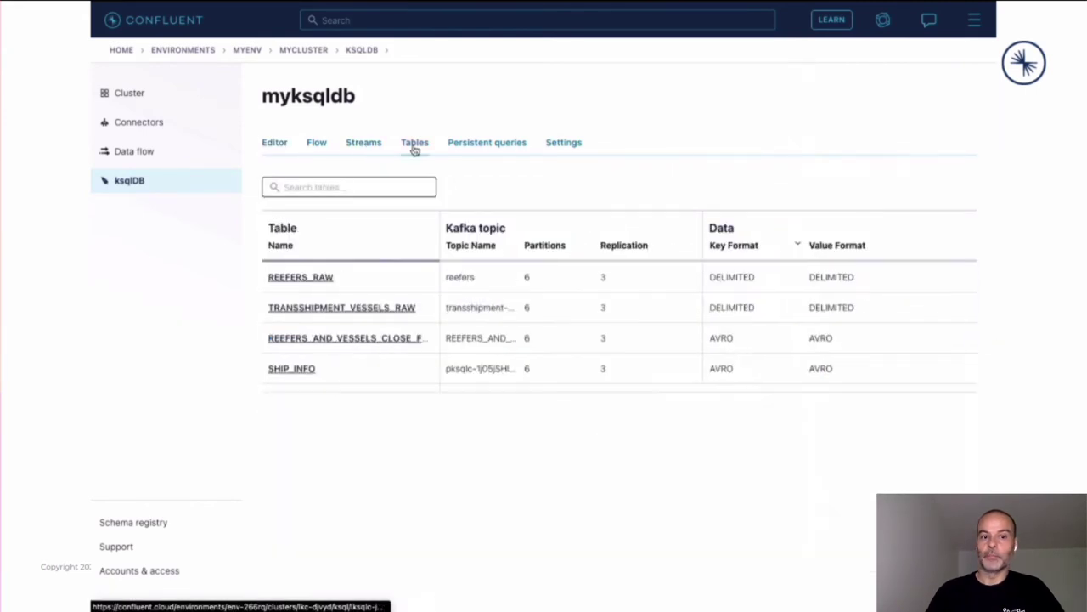
left_click(317, 144)
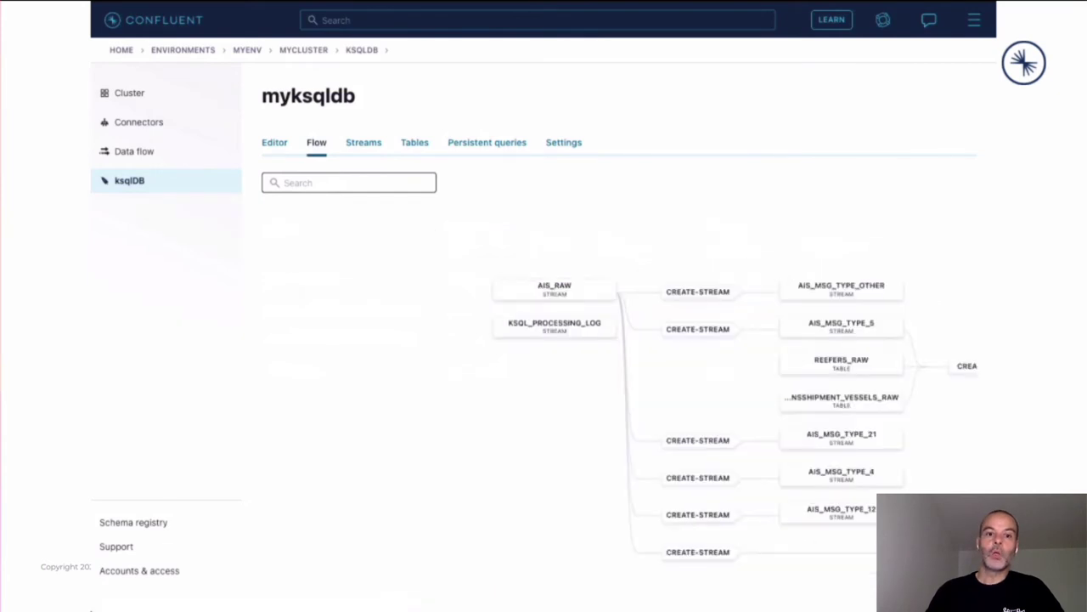
Pan the flow graph across SHIP_INFO, SHIP_STATUS_REPORTS, REEFER_MOVEMENTS and the vessels-within-500m/1km streams.
left_click_drag(942, 466, 806, 490)
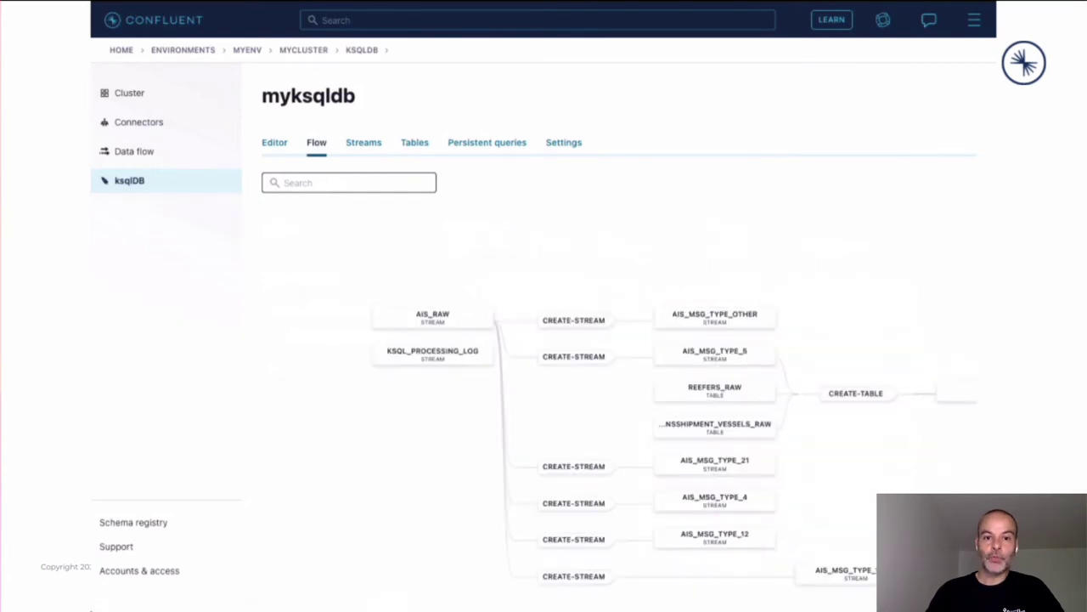
scroll(920, 425, "up", 2)
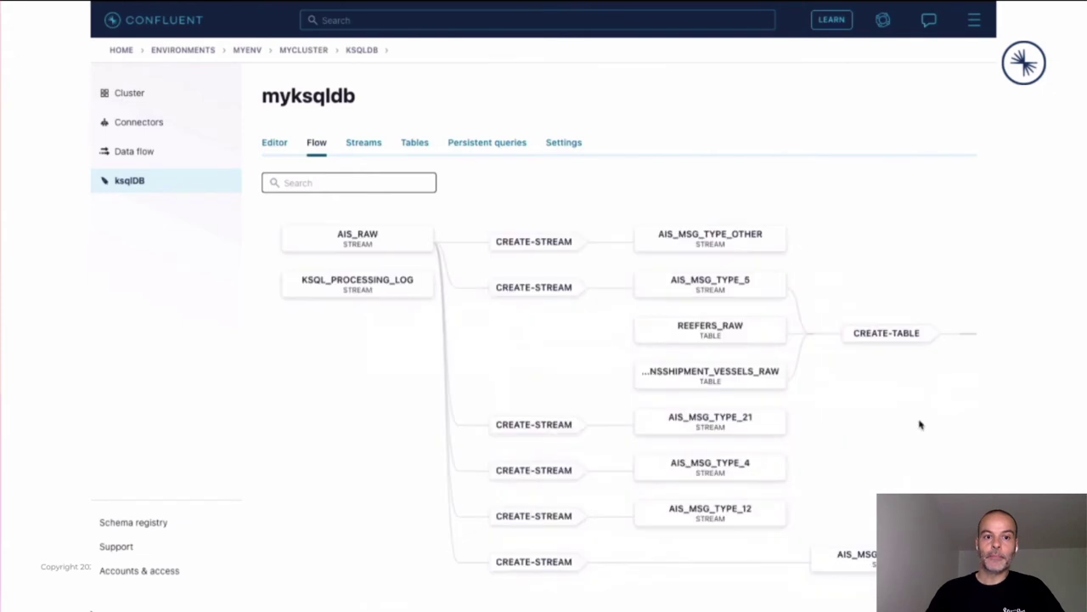
left_click_drag(920, 425, 459, 427)
left_click_drag(765, 439, 607, 446)
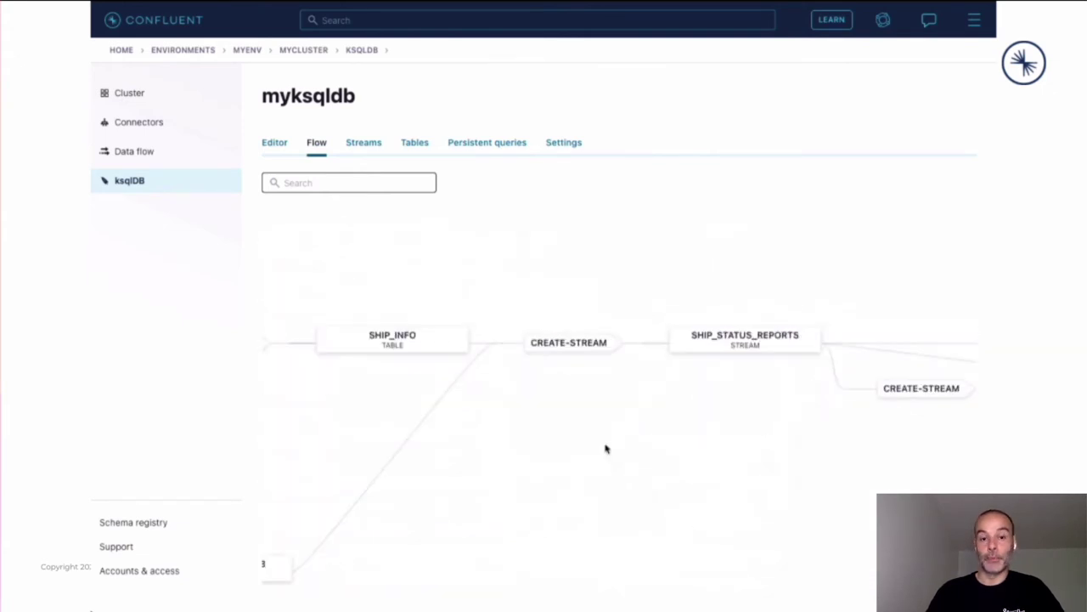
left_click_drag(847, 446, 318, 459)
left_click_drag(717, 458, 546, 461)
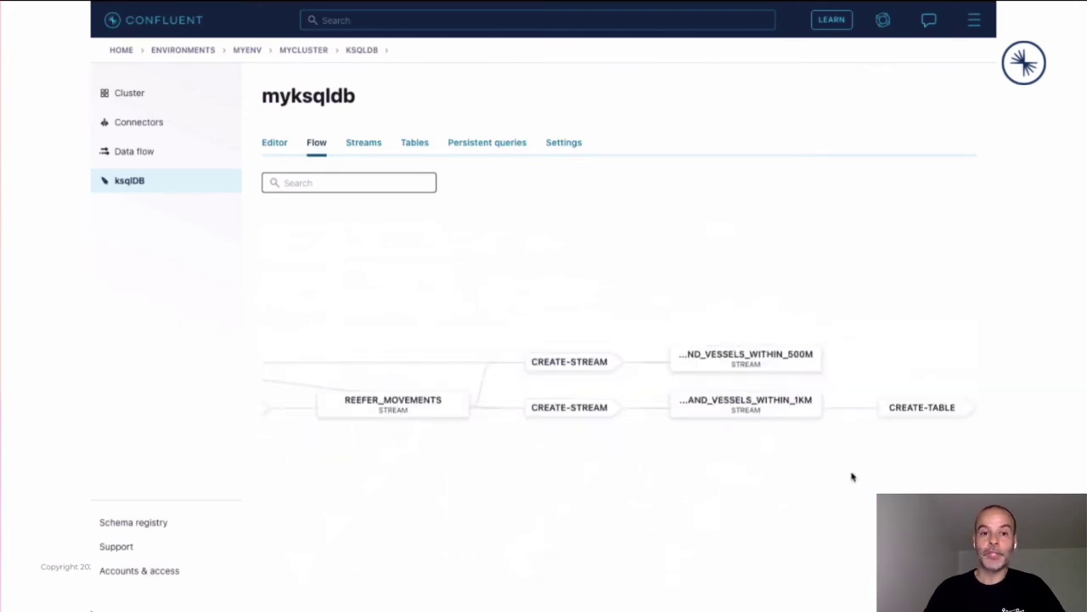
left_click_drag(852, 477, 951, 461)
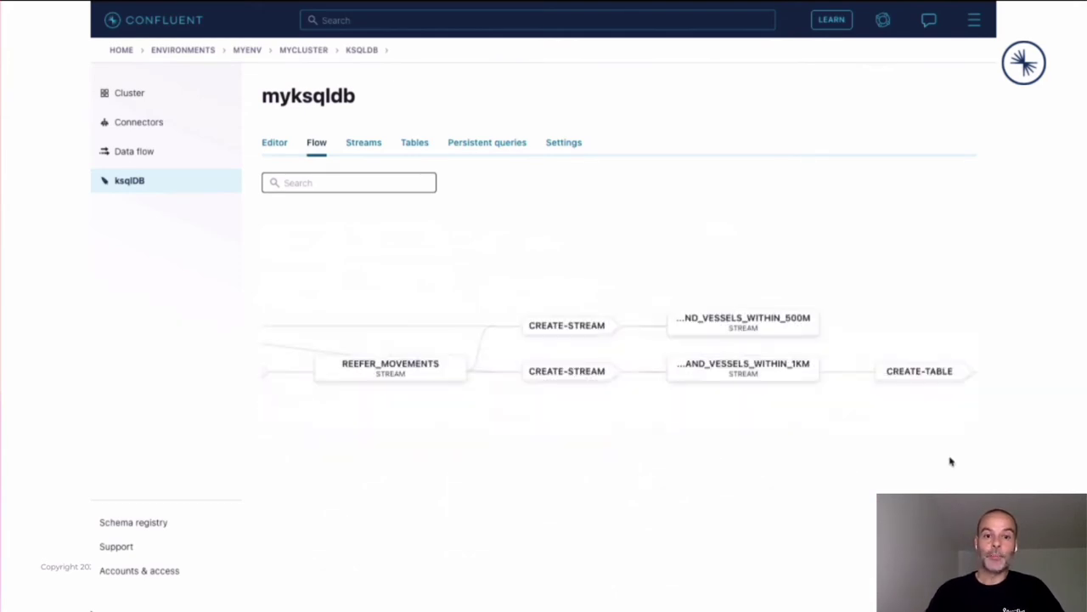
left_click_drag(468, 456, 926, 471)
left_click_drag(263, 406, 903, 401)
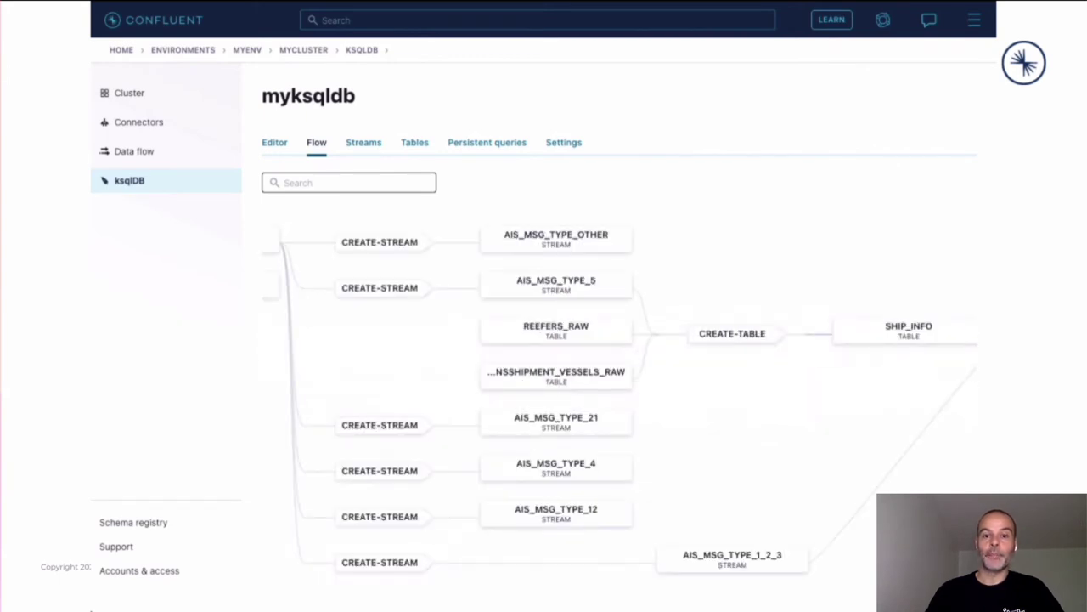
scroll(794, 478, "down", 2)
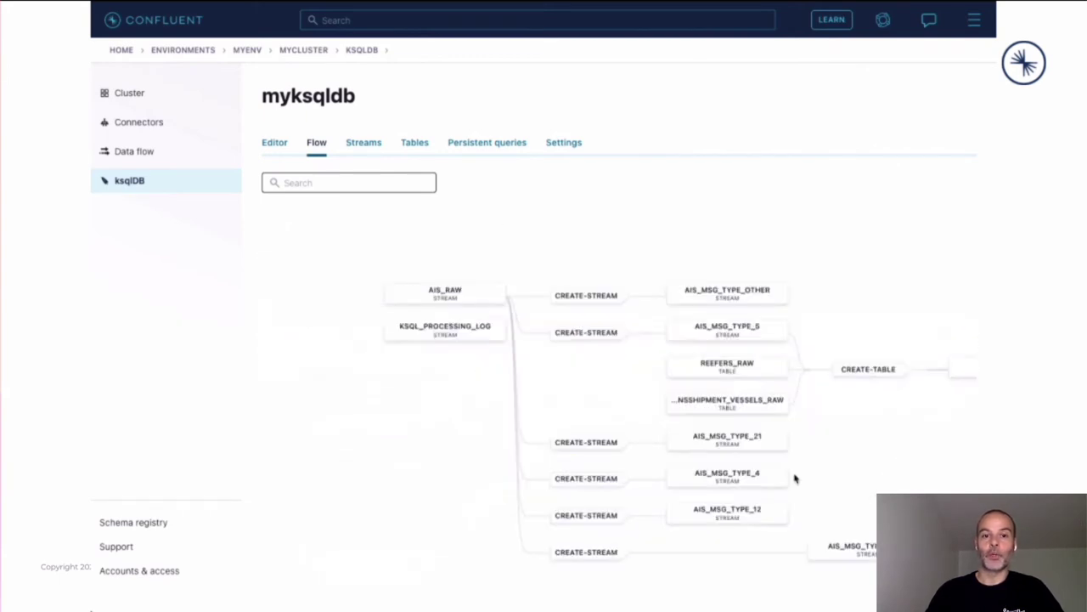
Inspect the AIS_RAW stream details, then open the AIS_MSG_TYPE_1_2_3 stream details.
left_click(451, 293)
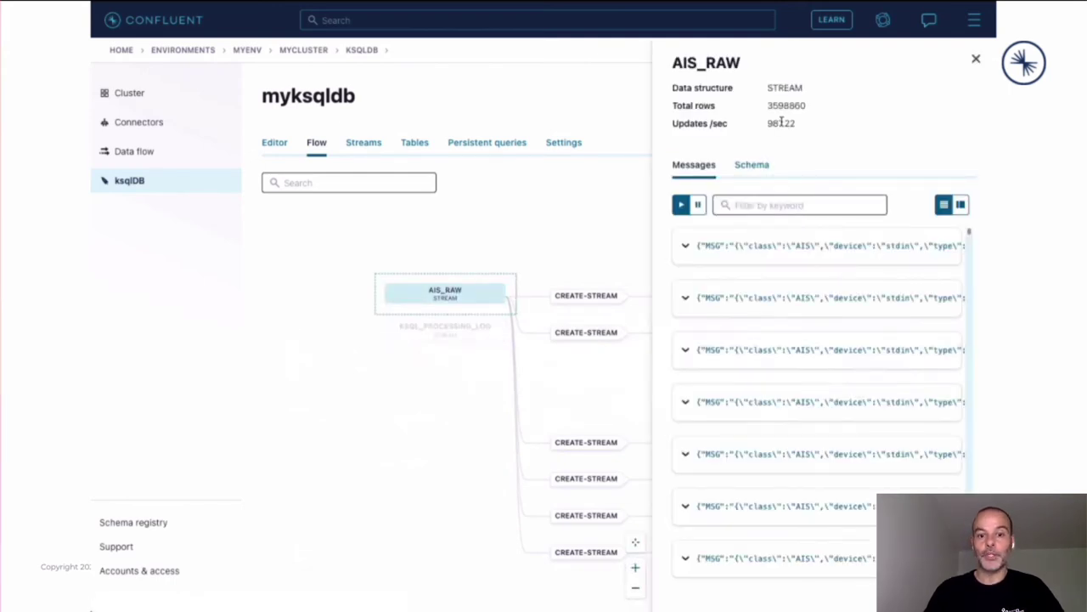
left_click(604, 195)
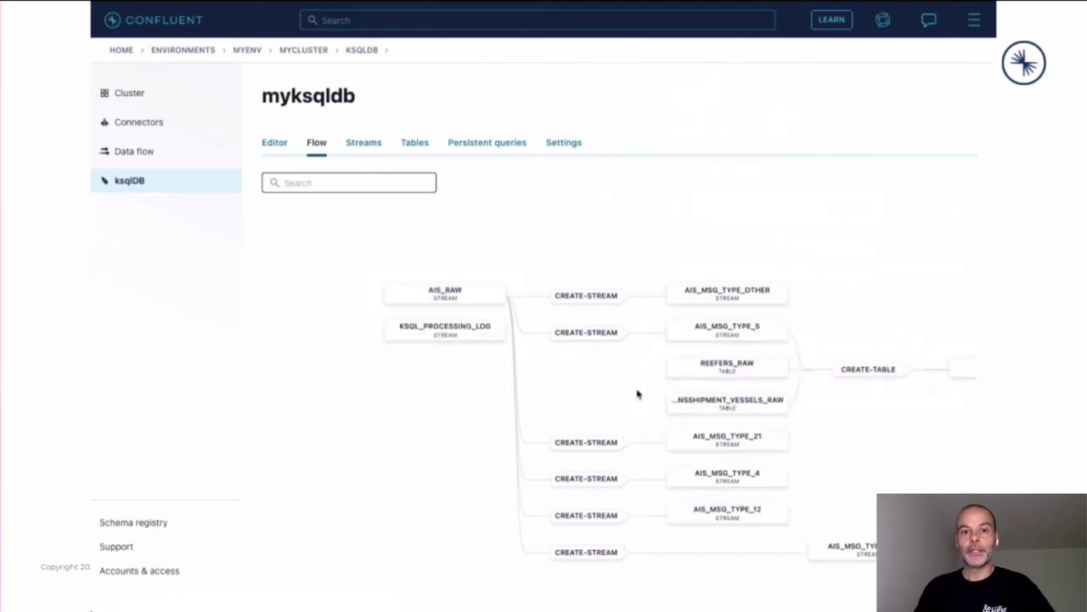
left_click_drag(638, 394, 371, 385)
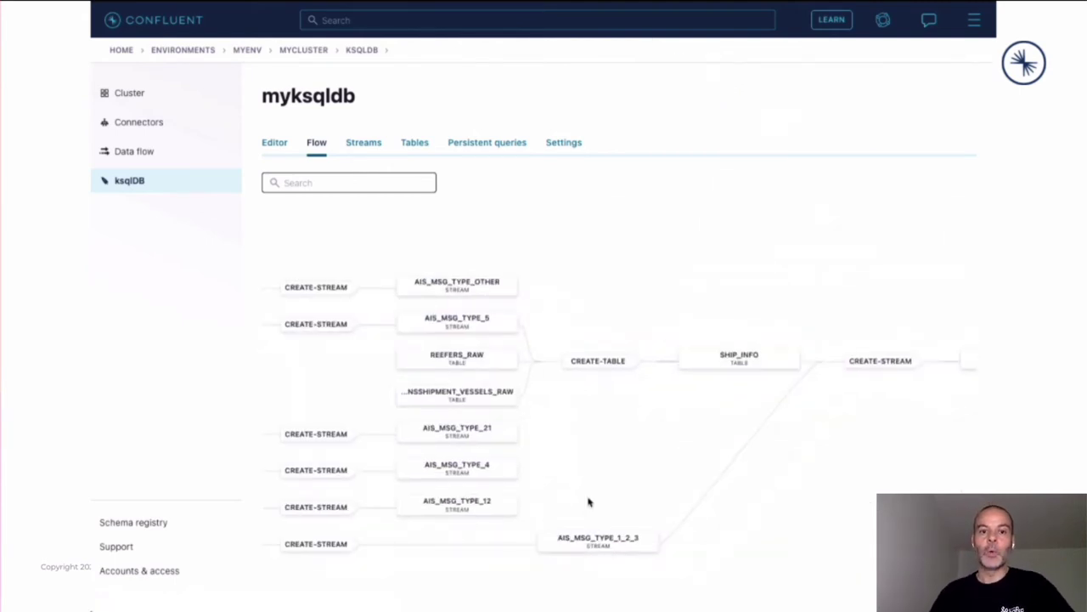
left_click(600, 541)
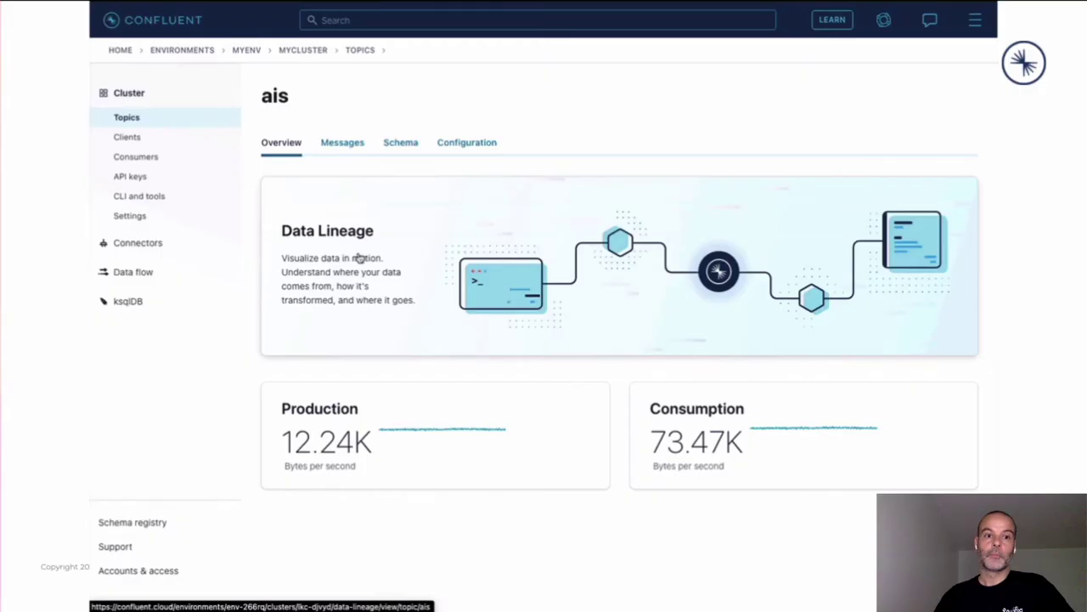
Open the ais Data Lineage view, zoom and pan it, and inspect the SHIP_INFO transfer details.
left_click(357, 257)
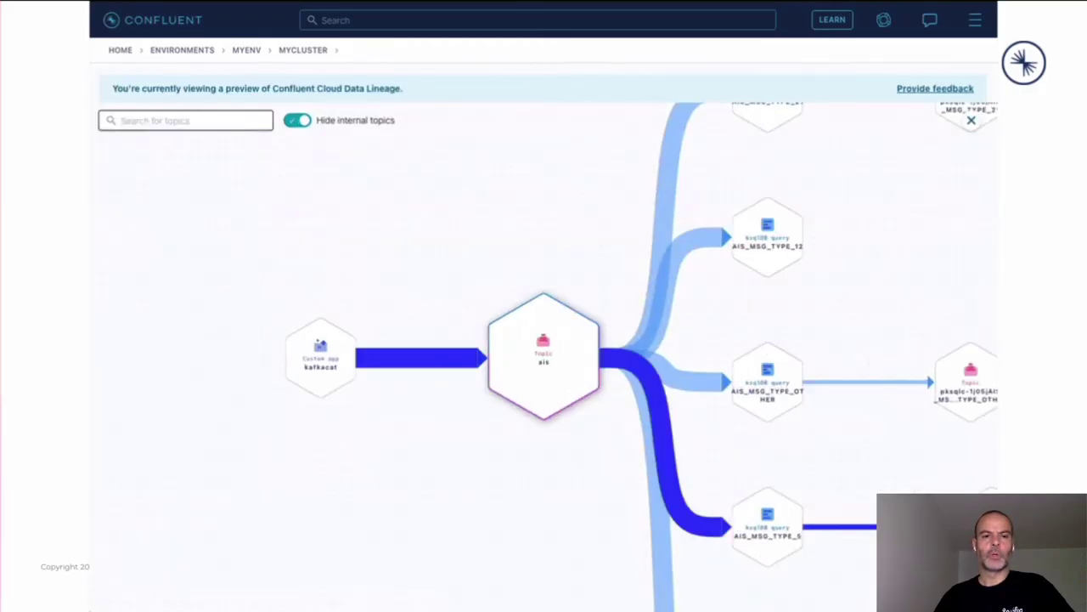
scroll(544, 357, "down", 2)
scroll(544, 356, "down", 2)
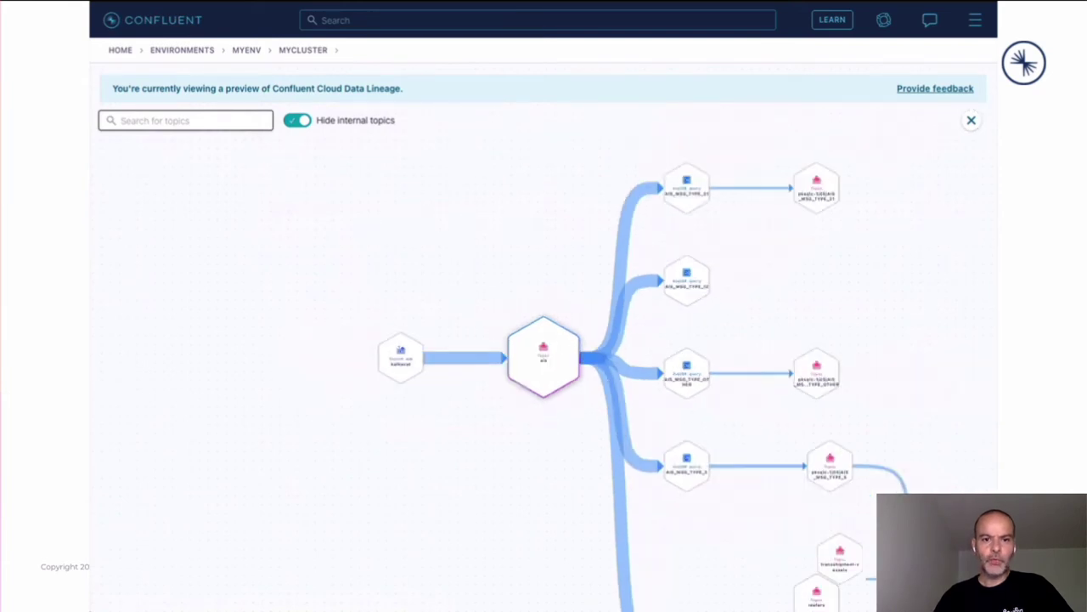
scroll(923, 380, "down", 2)
left_click_drag(924, 380, 615, 315)
mouse_move(227, 309)
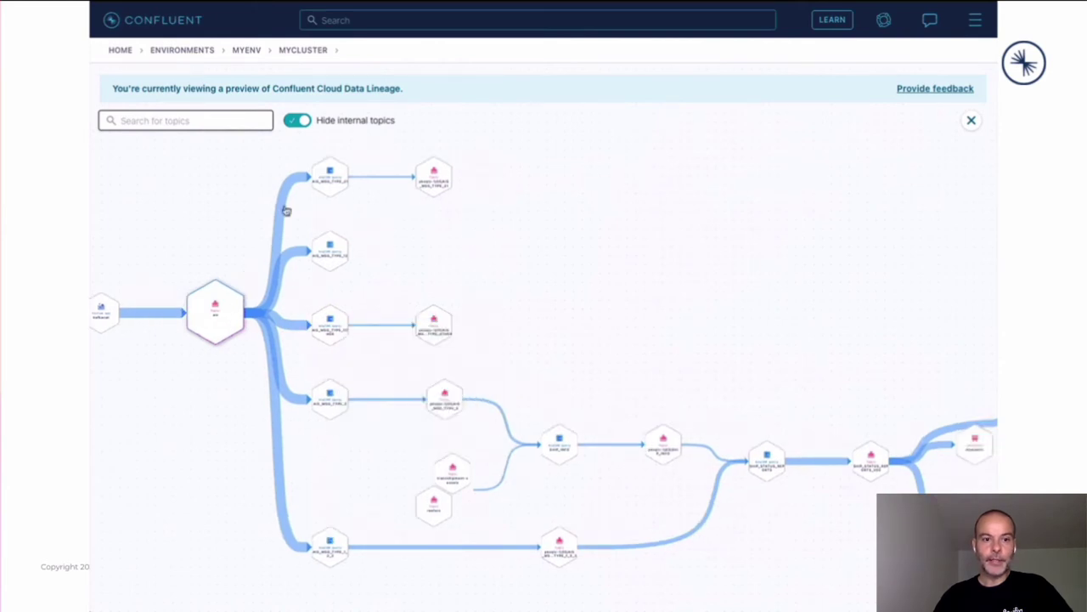
mouse_move(285, 211)
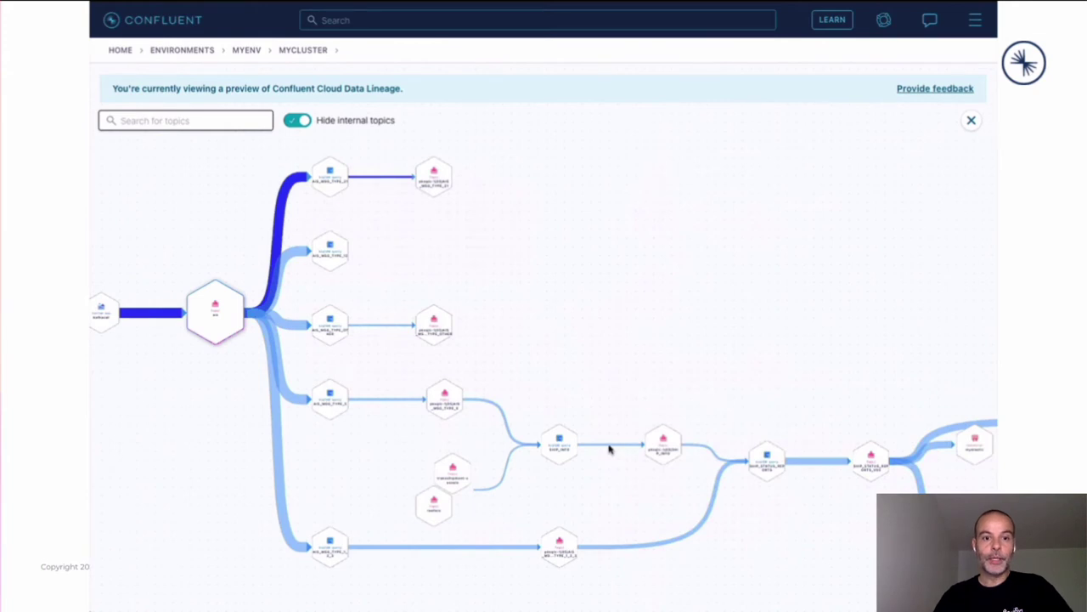
left_click(609, 448)
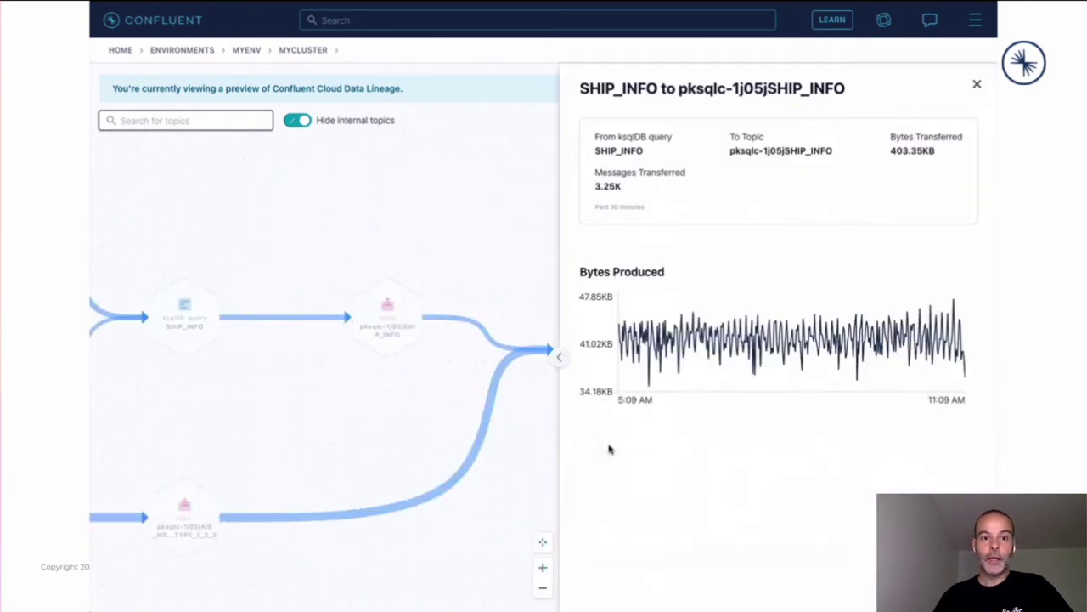
left_click(527, 382)
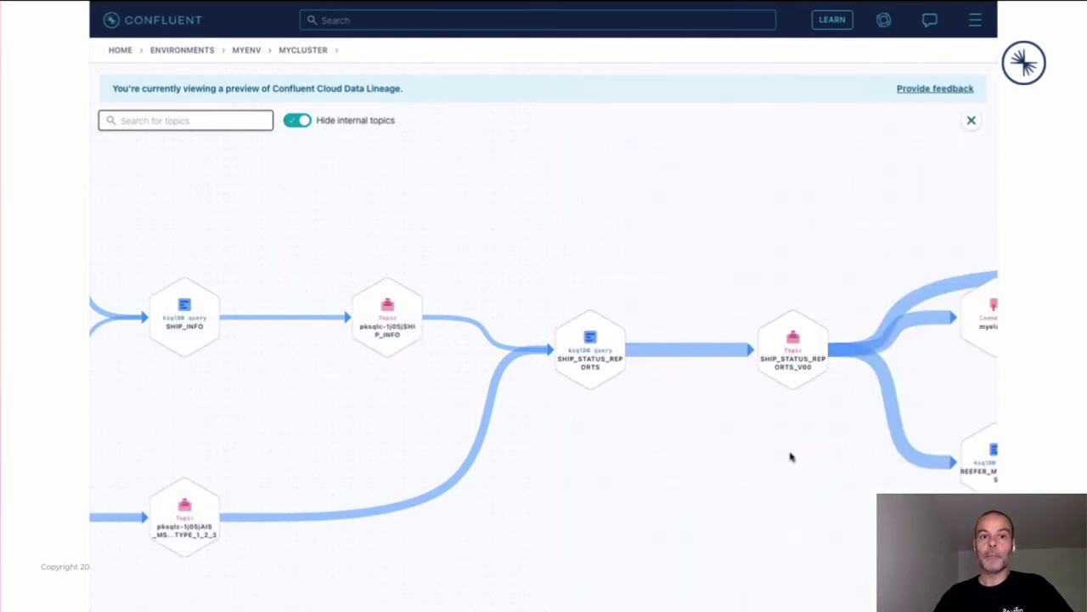
Inspect the myelastic connector's tasks and the REEFERS_AND_VESSELS_WITHIN_500M query's SQL in the lineage graph.
left_click_drag(790, 457, 388, 474)
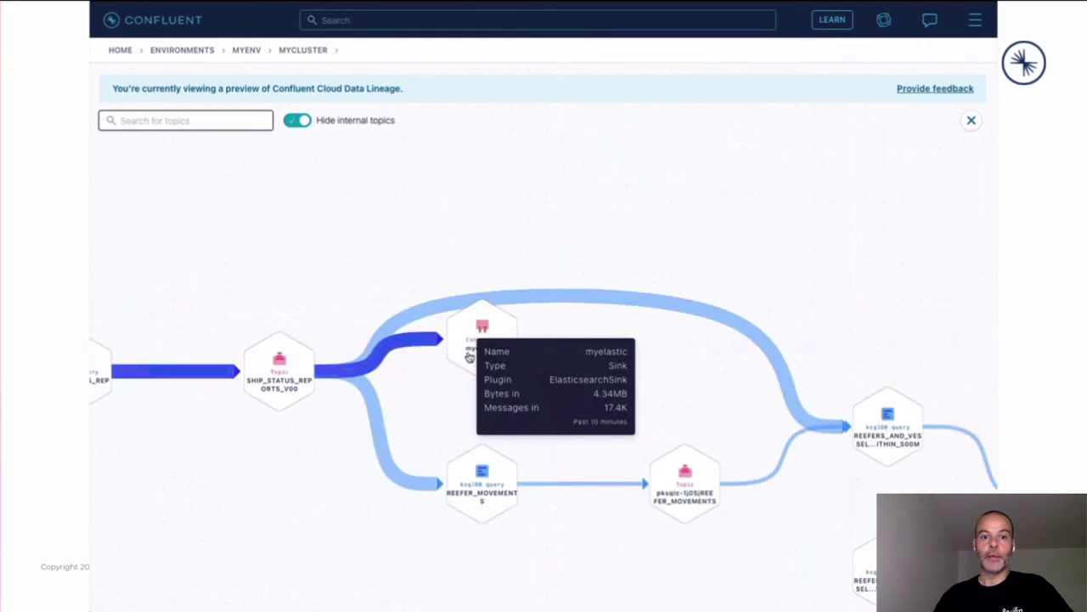
left_click(469, 357)
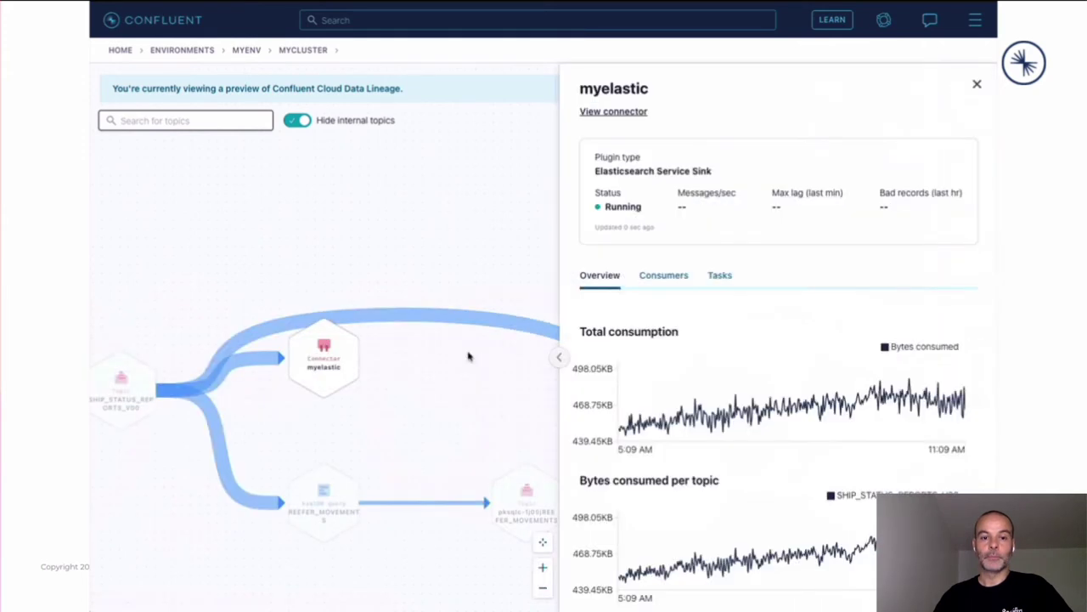
left_click(717, 277)
left_click_drag(522, 432, 140, 344)
mouse_move(399, 338)
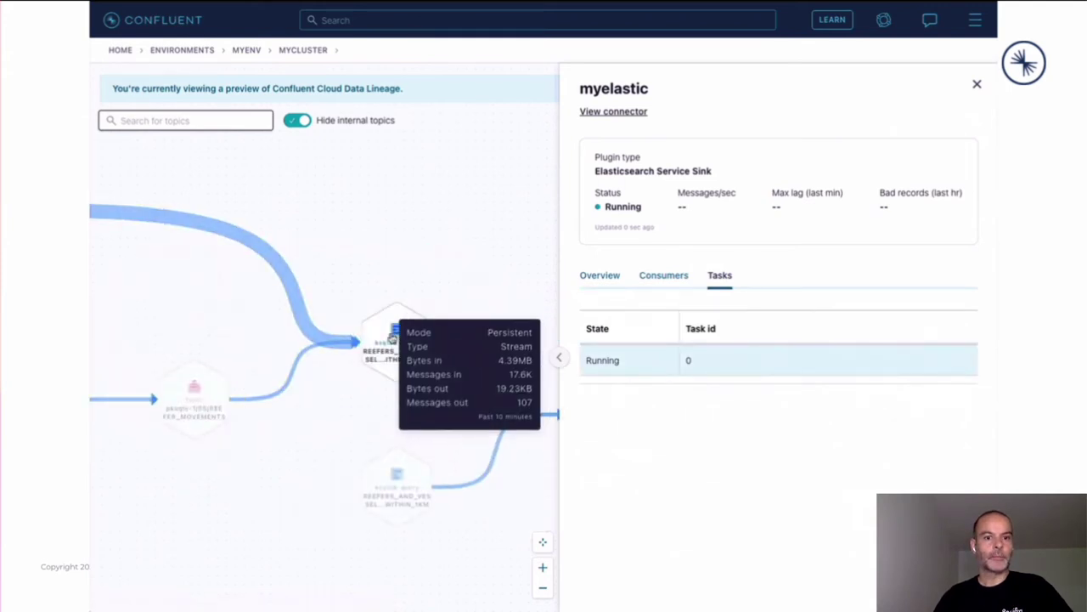
left_click(392, 338)
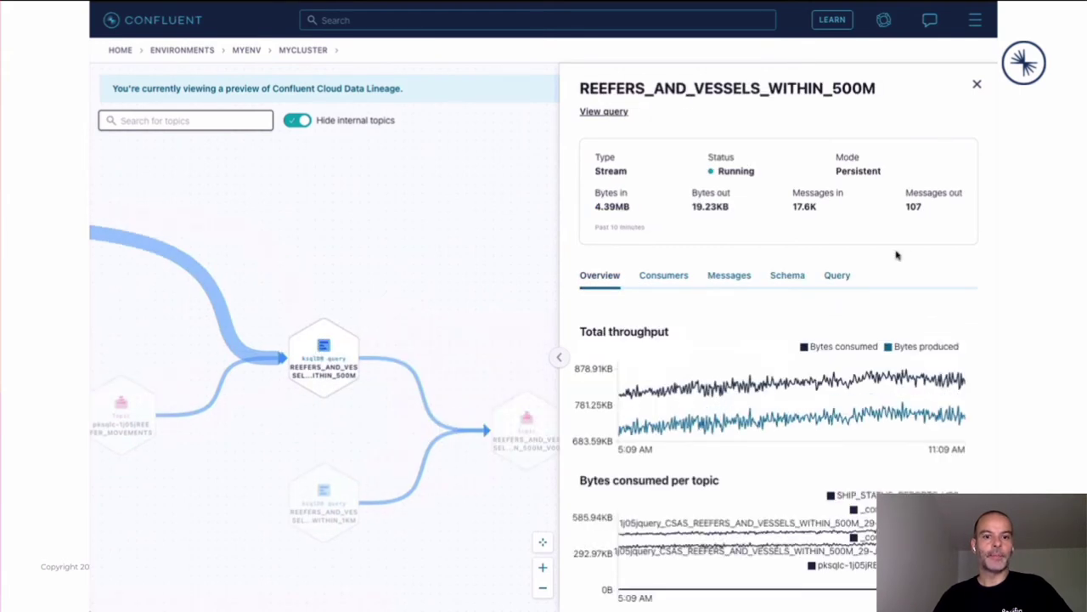
left_click(837, 281)
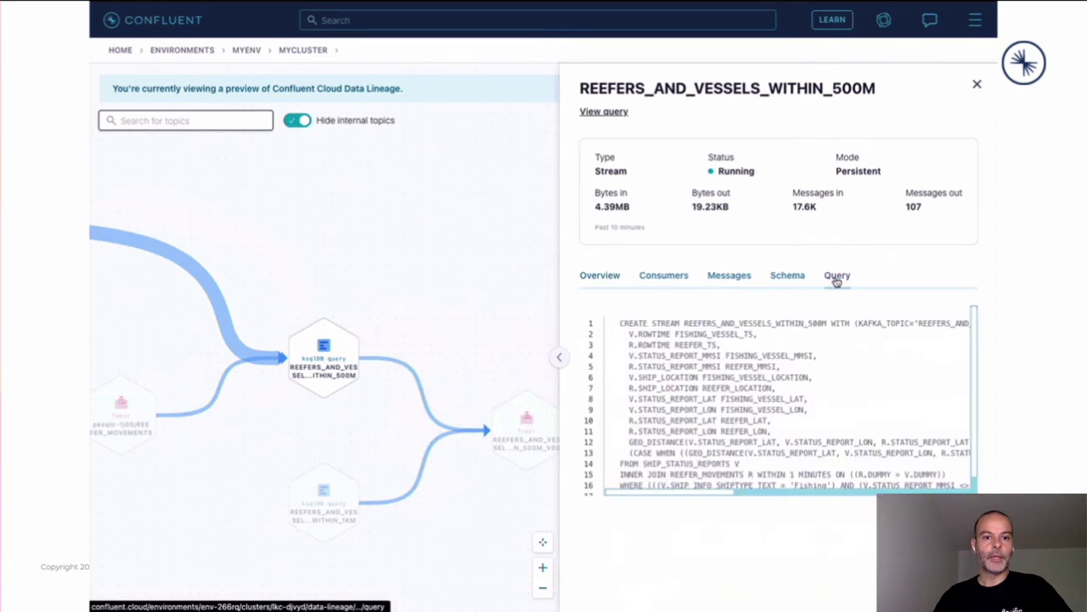
Reset the lineage view and show the ais to AIS_MSG_TYPE_12 flow details.
left_click(544, 545)
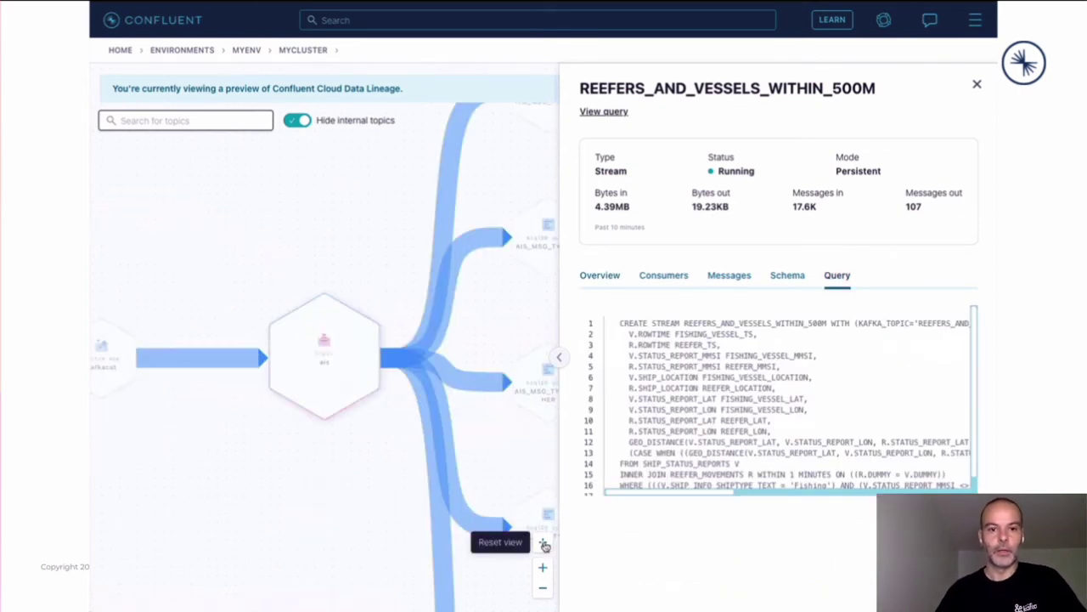
left_click(347, 371)
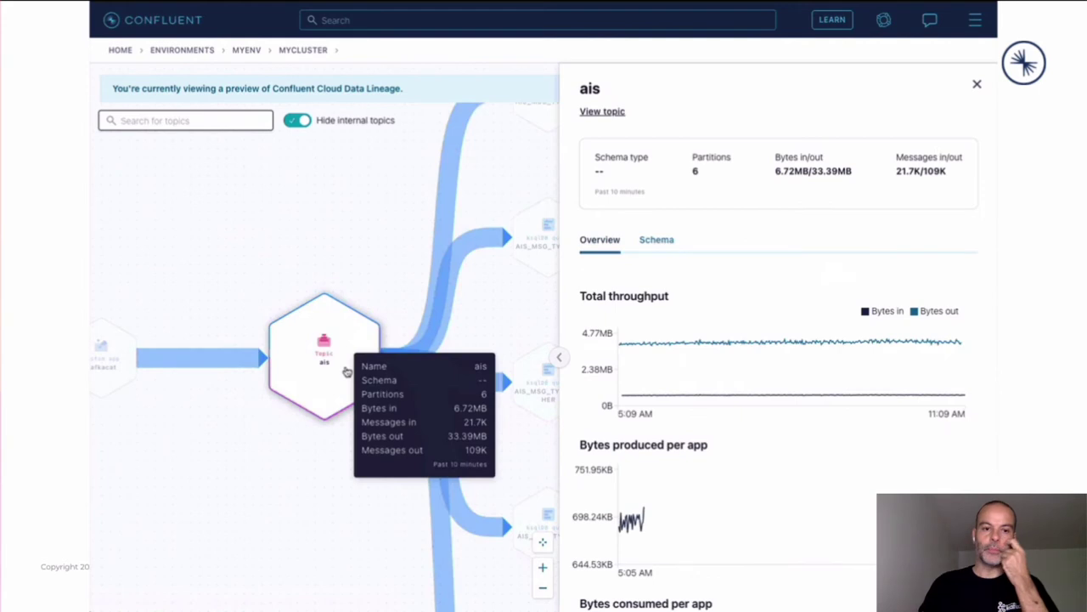
left_click(454, 276)
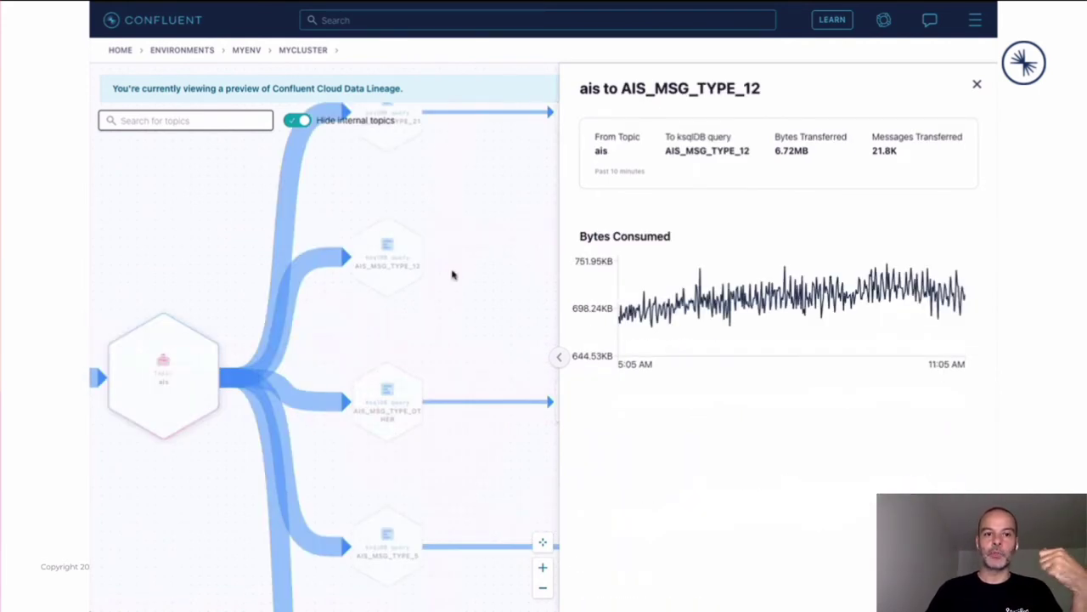
Open the AIS_MSG_TYPE_OTHER query details in the lineage graph.
left_click(386, 402)
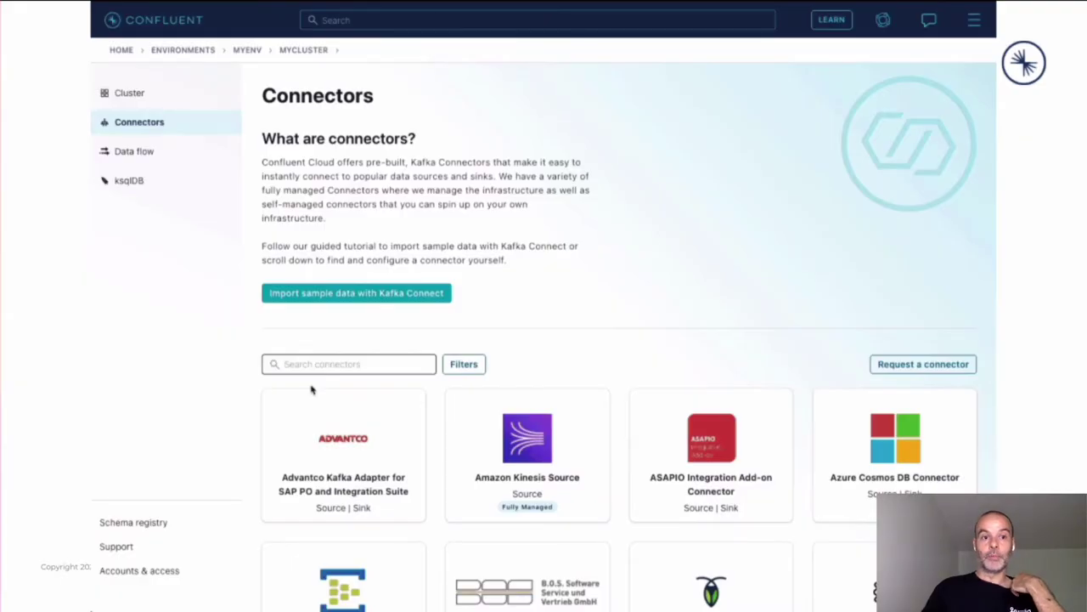
Search the catalogue for 'el' and set SHIP_STATUS_REPORTS_V00 as the Elasticsearch sink's topic.
left_click(318, 366)
type("el")
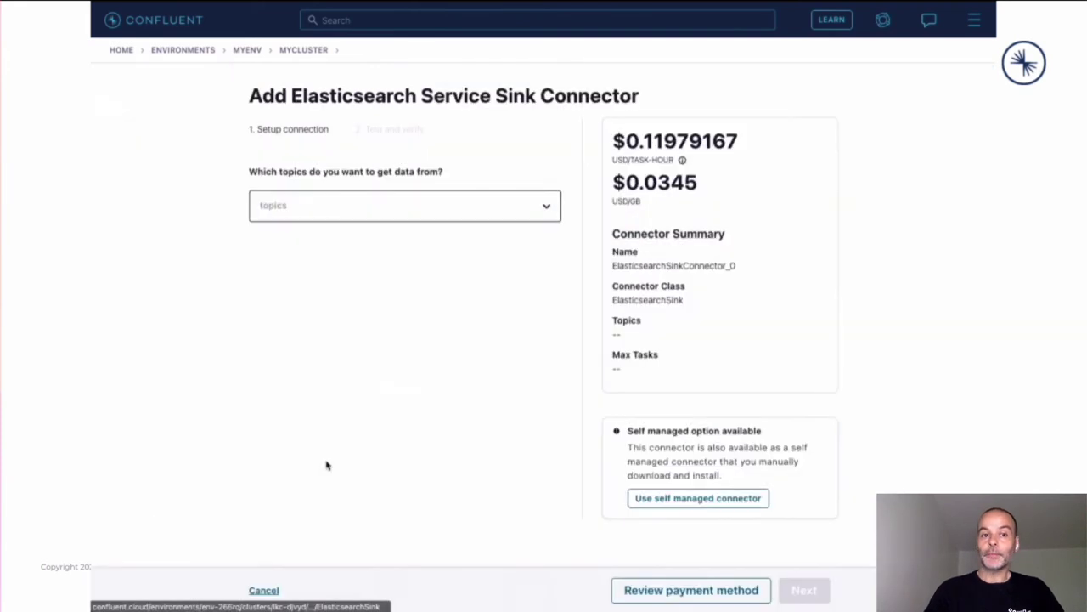
left_click(353, 208)
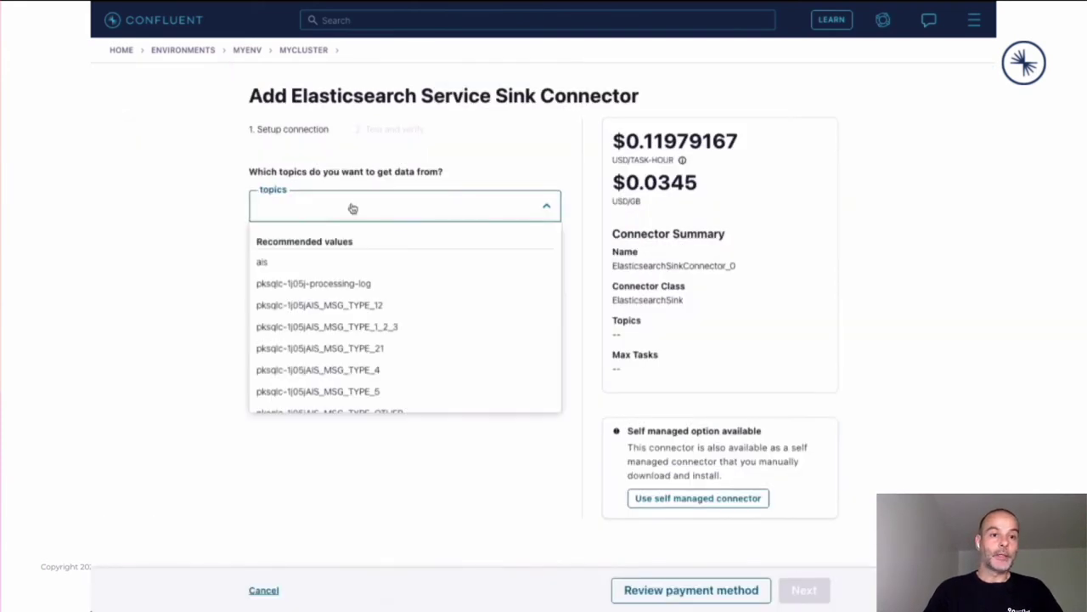
type("sh")
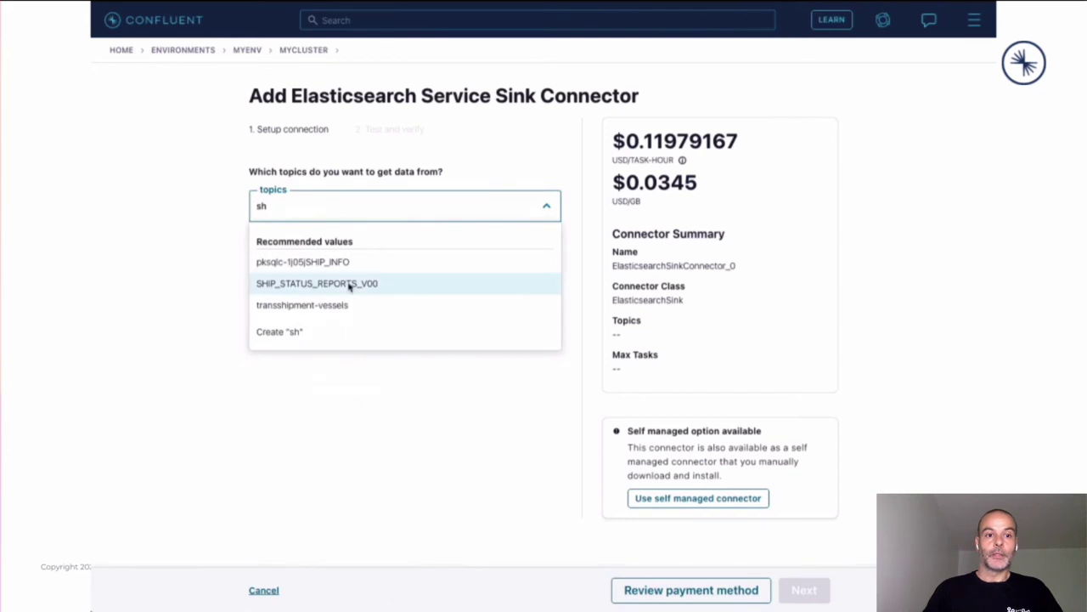
left_click(349, 284)
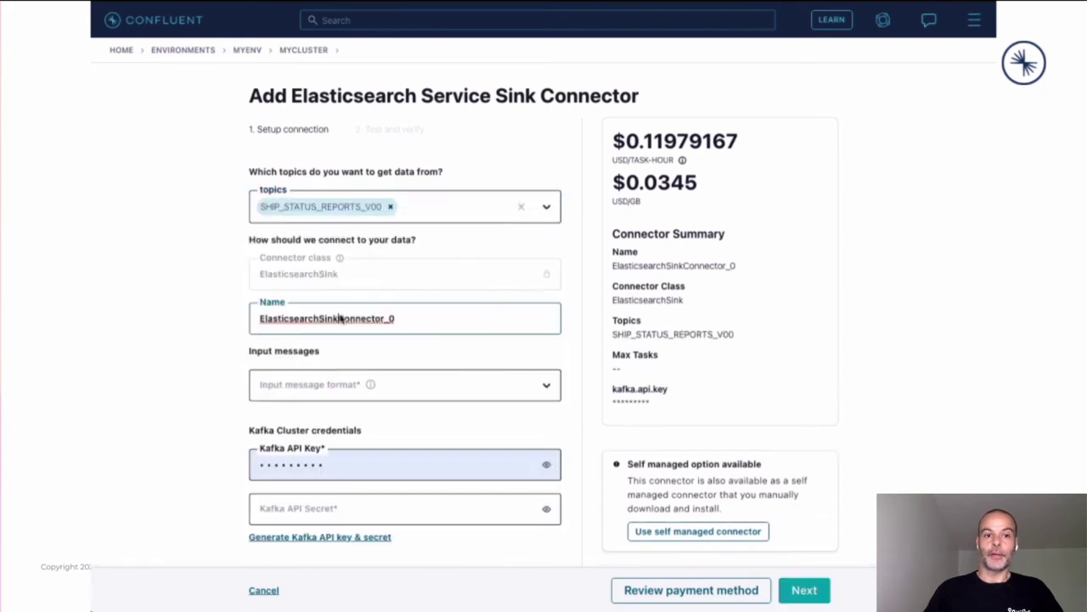
Name the connector 'myelastic vessel', choose AVRO input format, and generate a Kafka API key.
triple_click(340, 318)
type("myelastic")
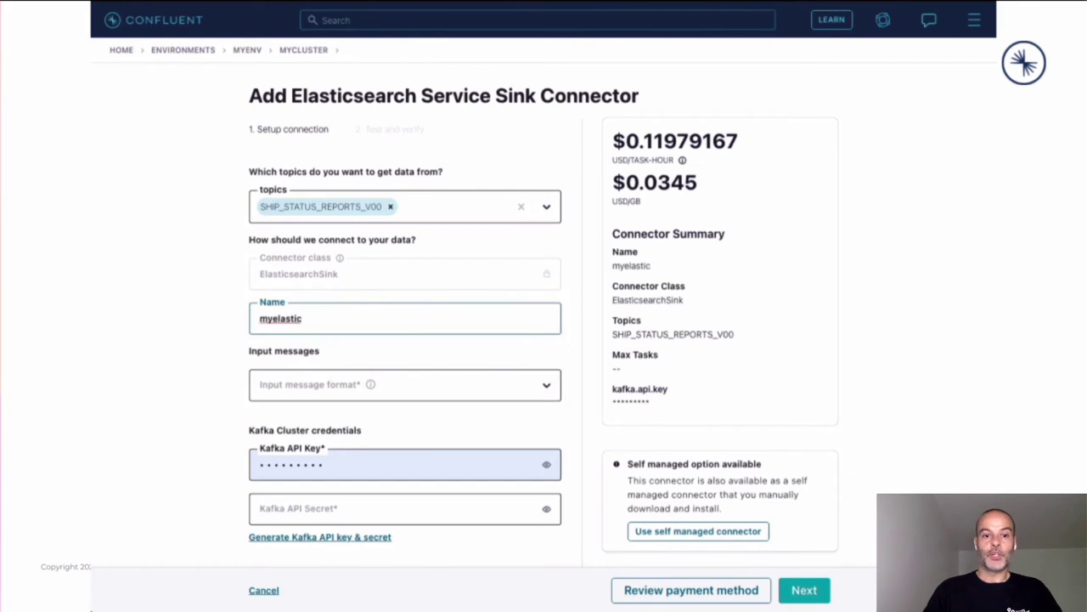
type(" vessel")
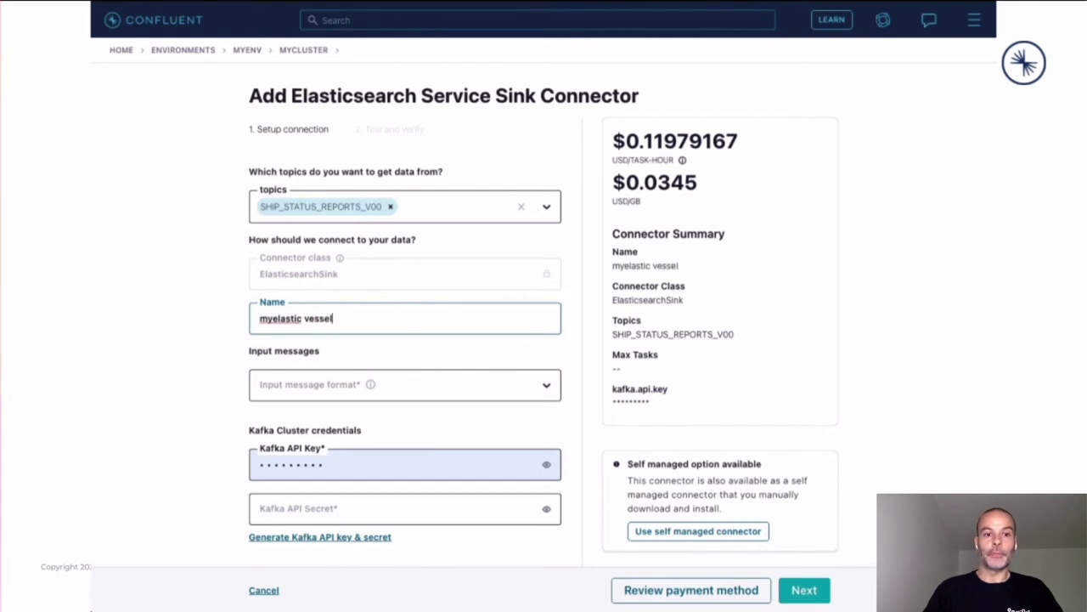
left_click(404, 384)
left_click(334, 438)
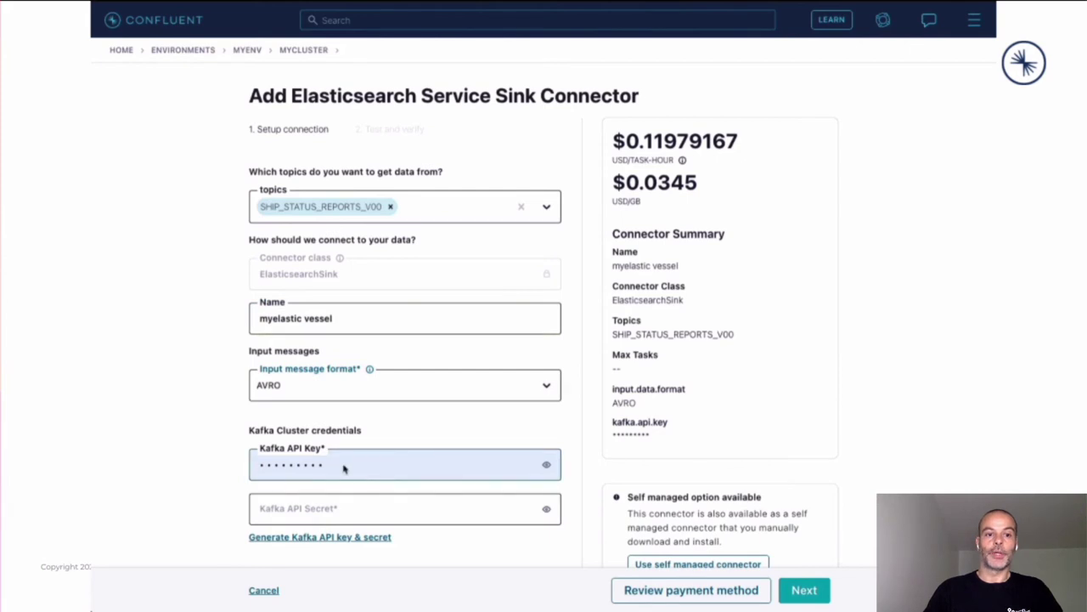
left_click(335, 537)
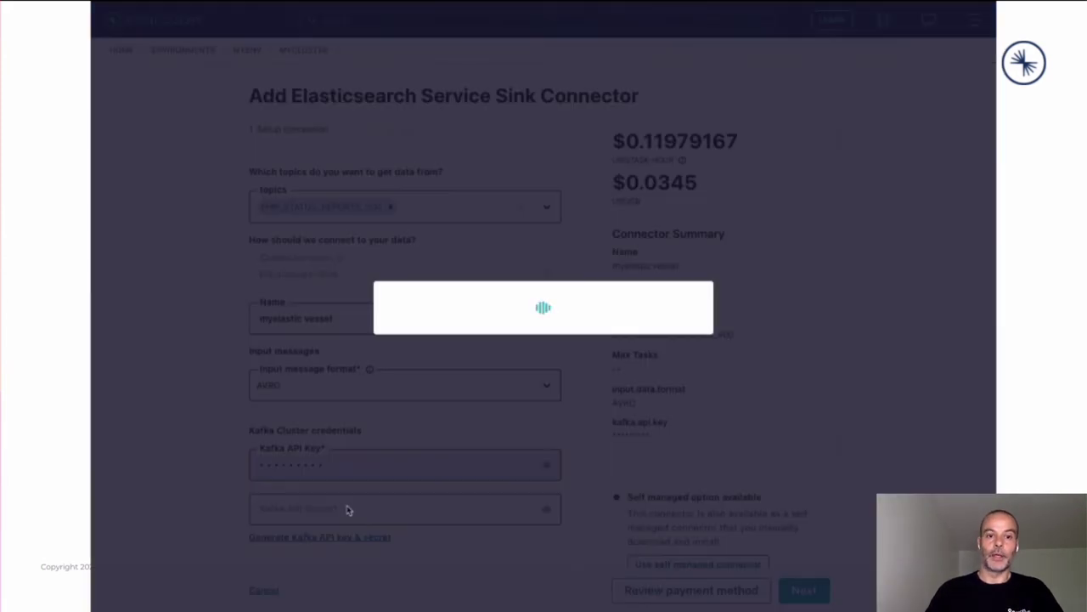
Create the API key with description 'vessel connect api key', confirming it's saved, and continue.
type("m")
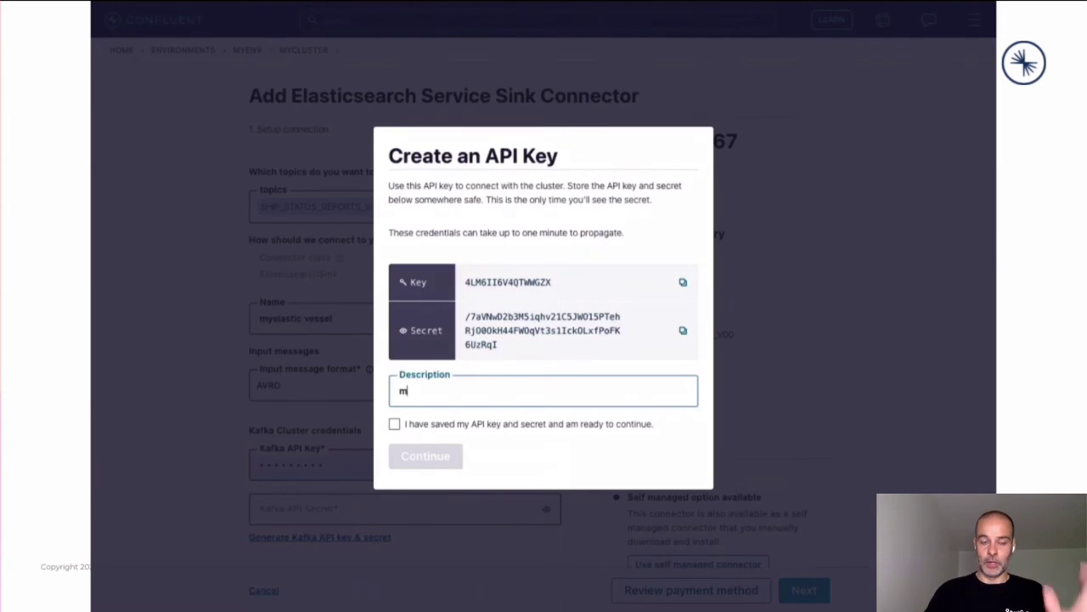
key("BackSpace")
type("vessel ")
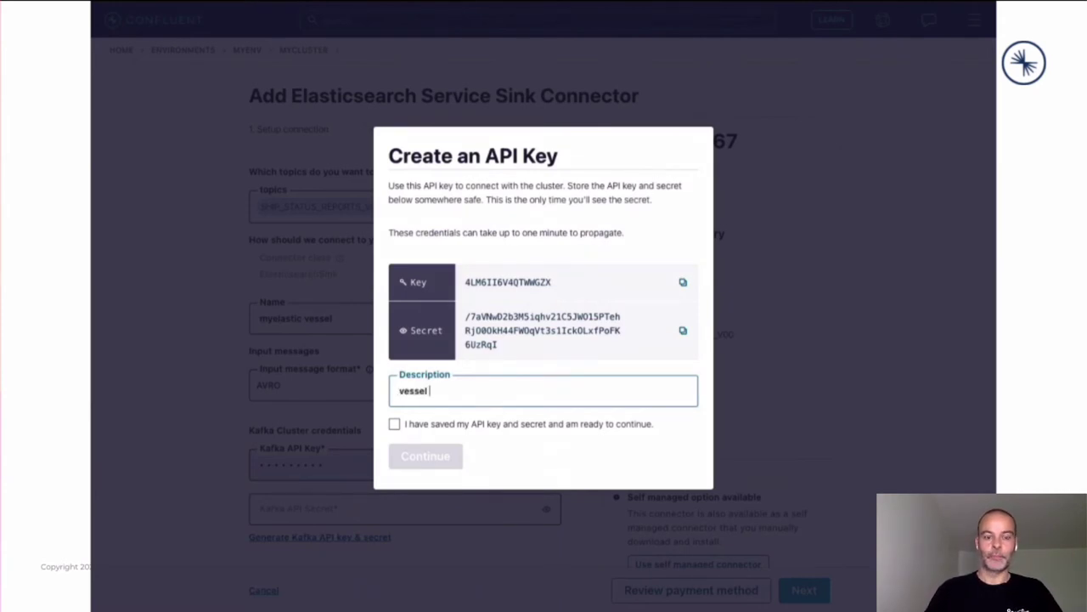
type("connect pi")
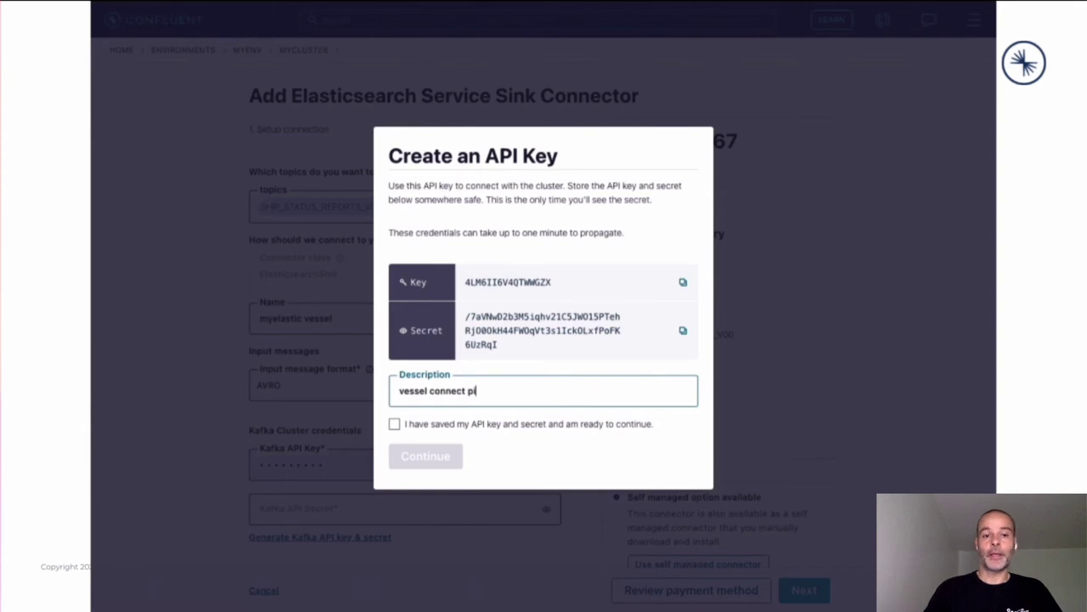
key("BackSpace")
type("api key")
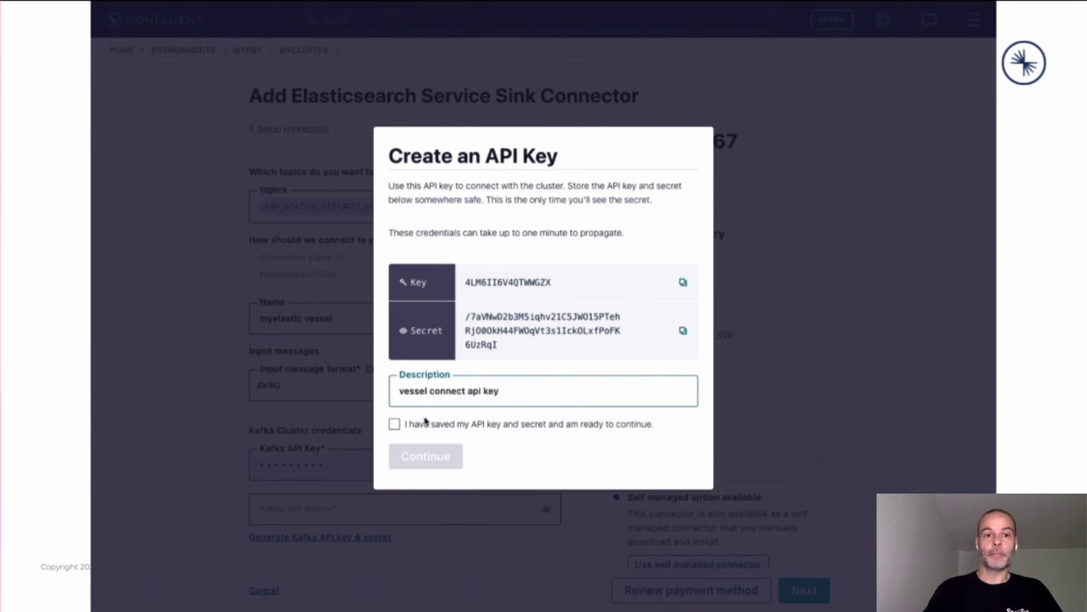
left_click(424, 423)
left_click(419, 457)
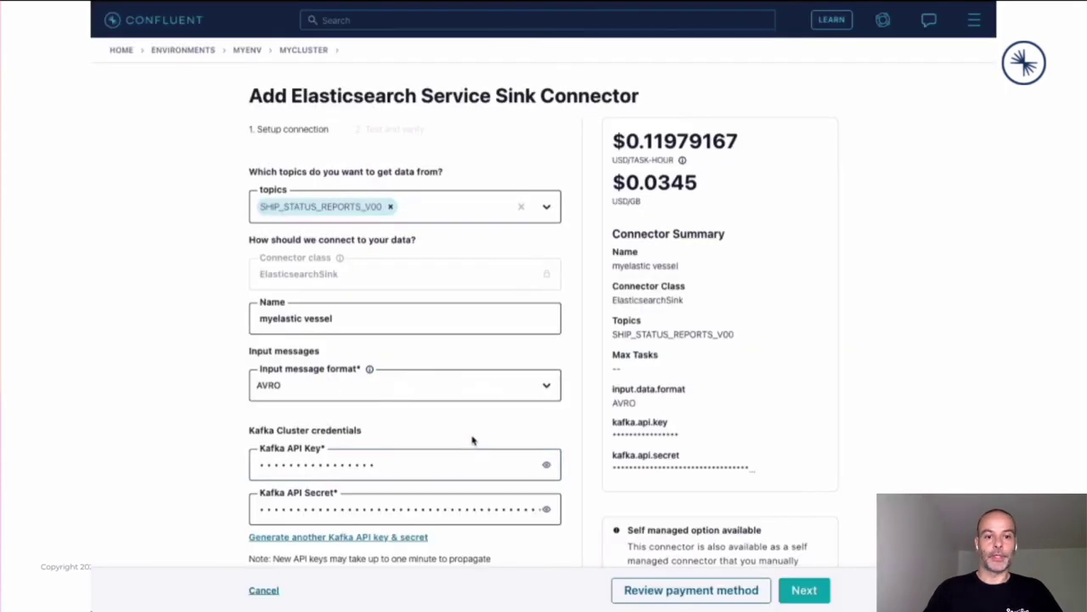
Paste the Elasticsearch connection URL and enter the connection user name and password.
scroll(472, 440, "down", 3)
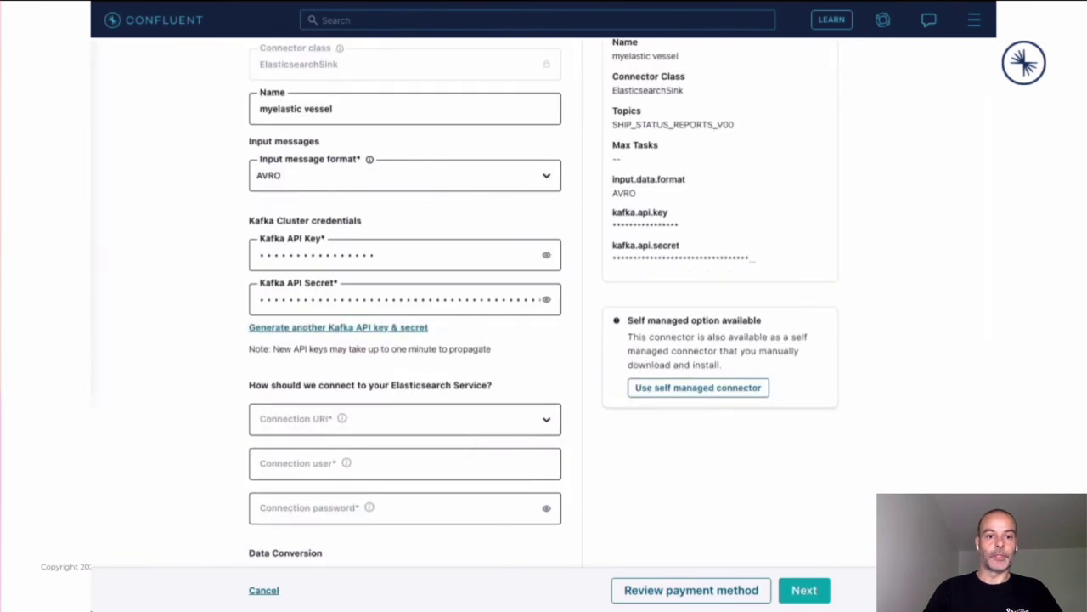
left_click(326, 422)
type("https://huage.es.europe-west1.gcp.cloud.es.io:9243")
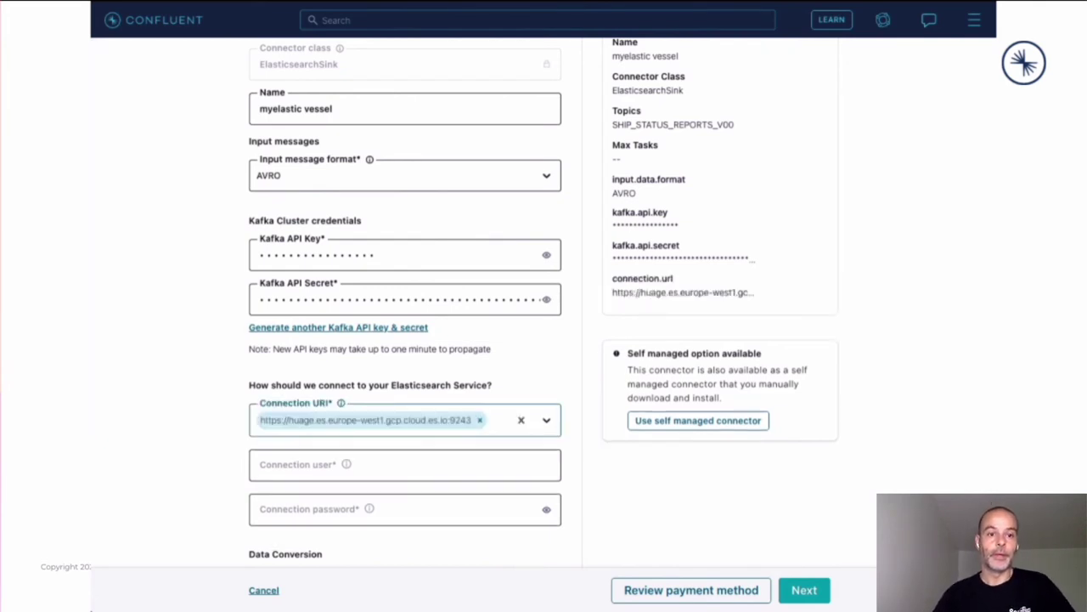
left_click(307, 468)
type("elst")
type("tic")
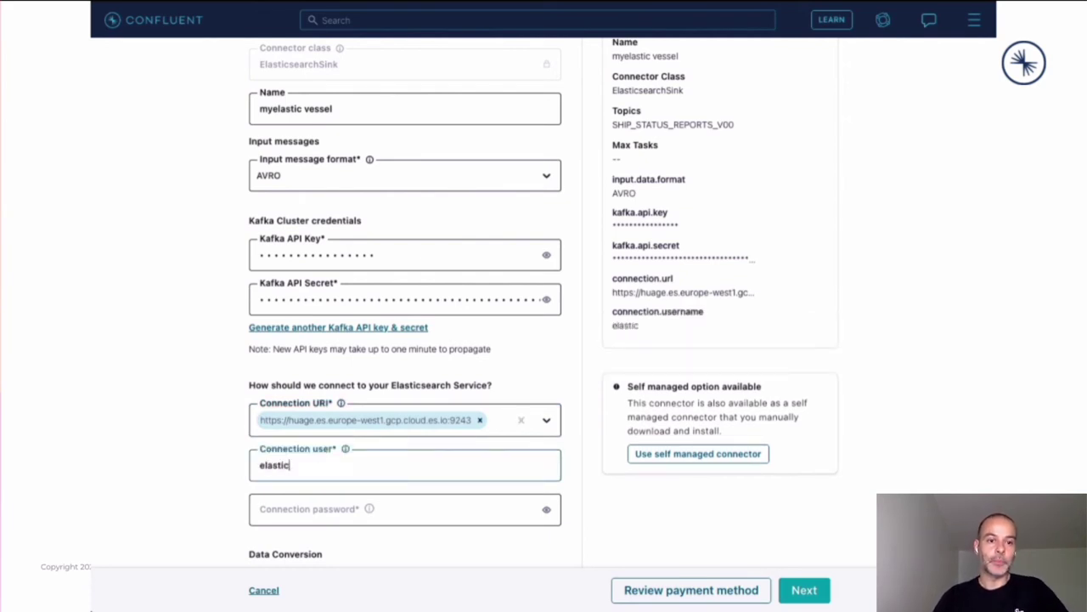
key("alt+Tab")
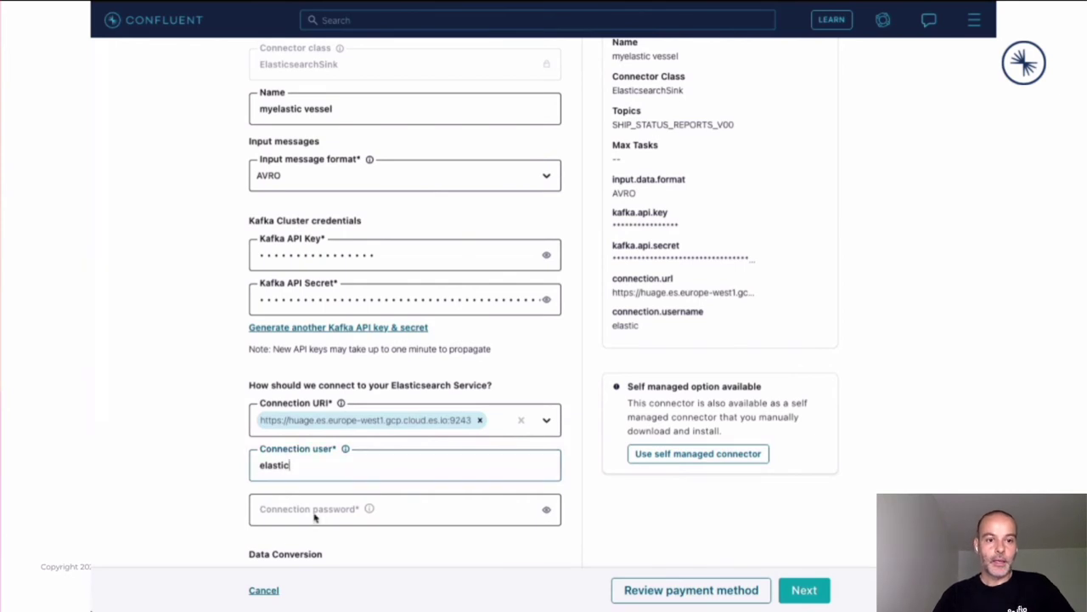
left_click(314, 517)
key("ctrl+v")
Set malformed-document behavior to ignore and tasks to 1, then proceed to review.
scroll(216, 519, "down", 2)
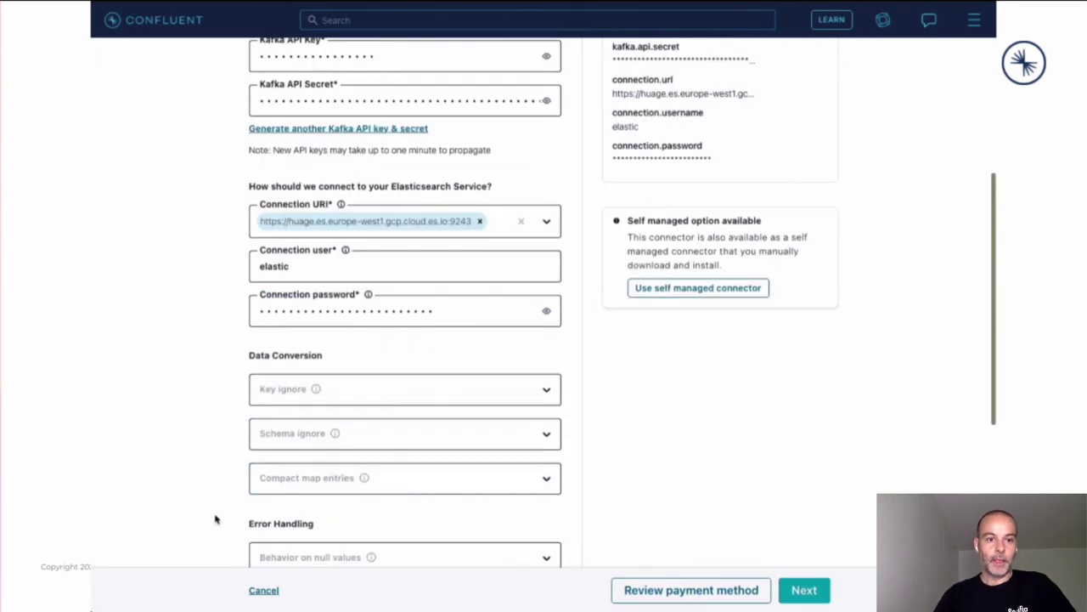
scroll(216, 520, "down", 2)
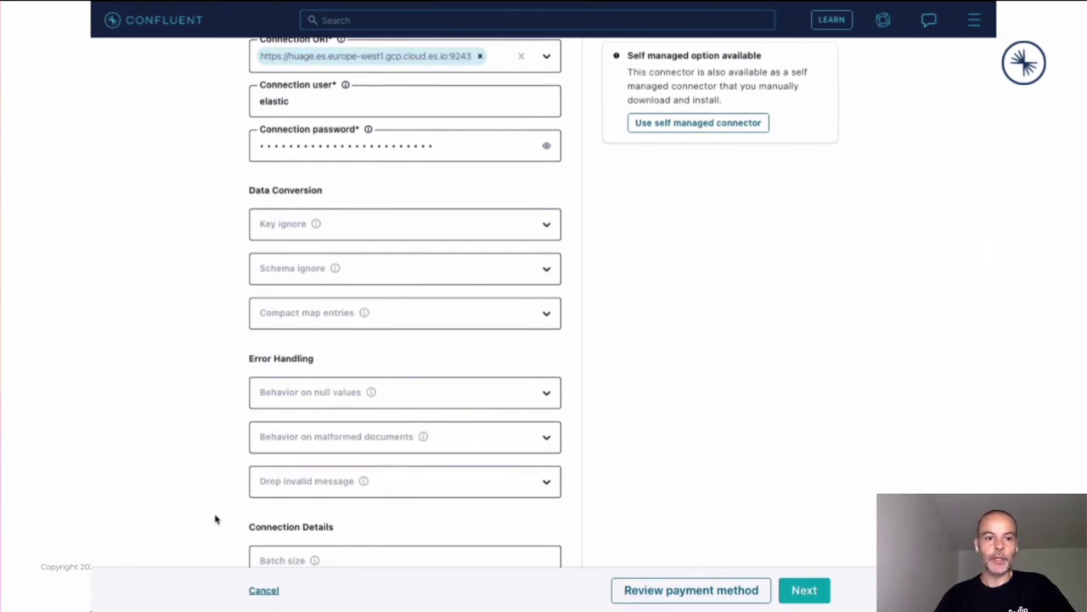
scroll(216, 520, "down", 1)
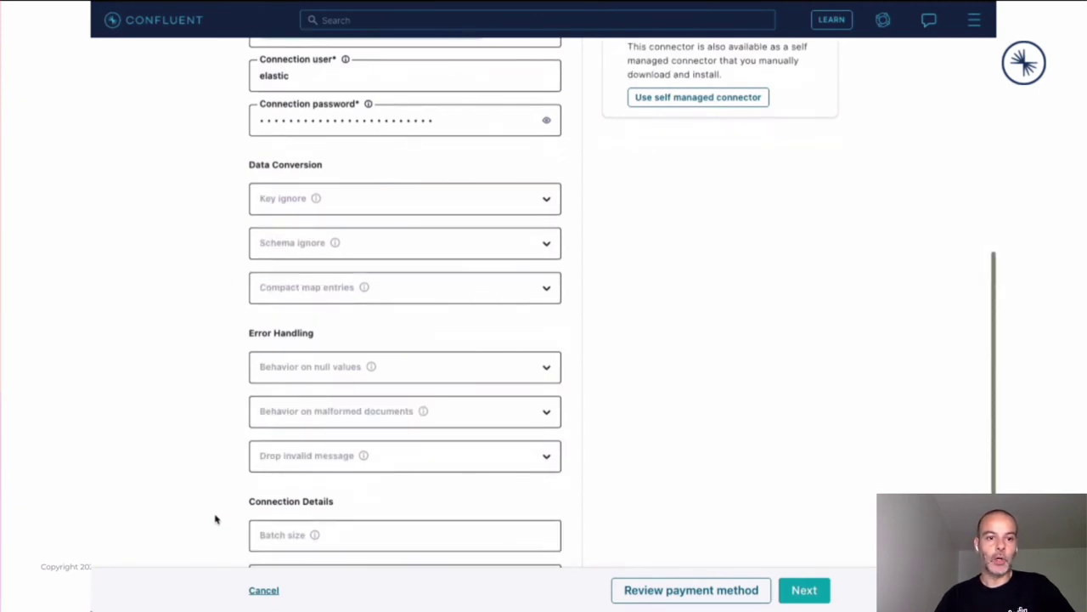
mouse_move(371, 368)
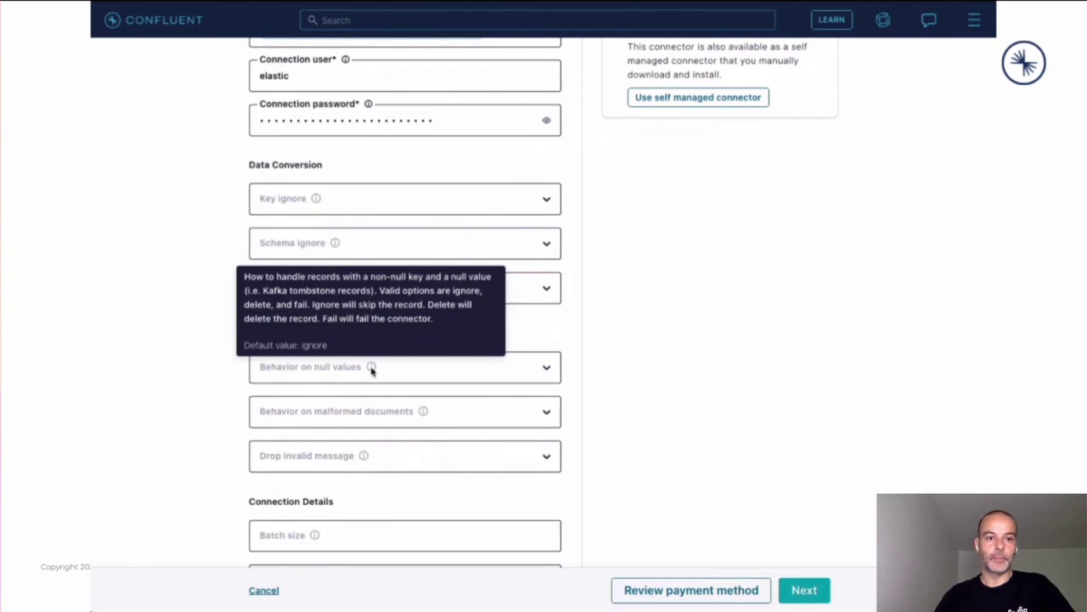
mouse_move(423, 412)
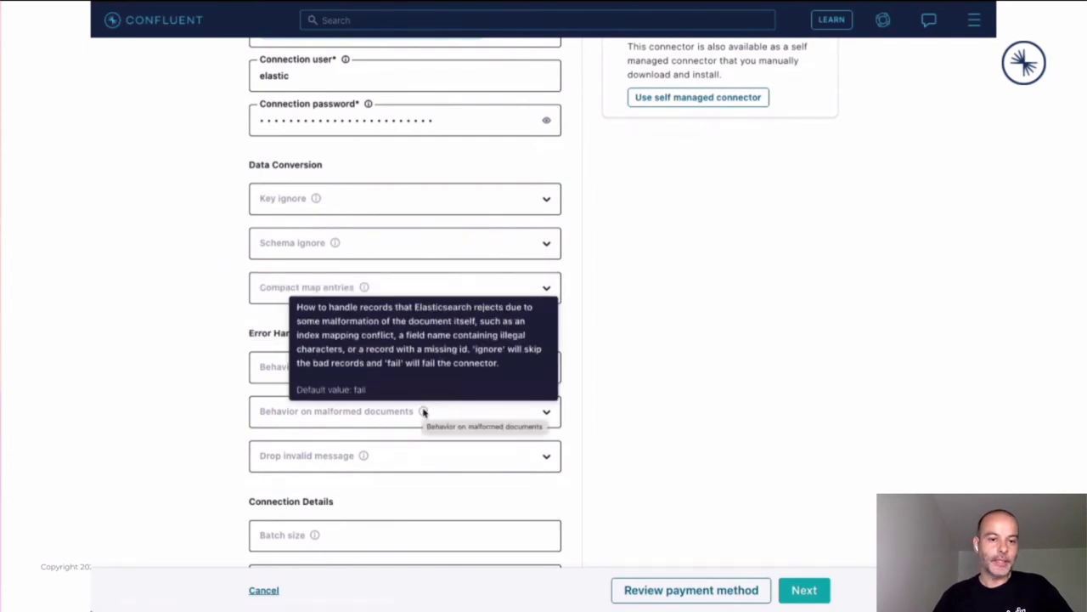
mouse_move(365, 456)
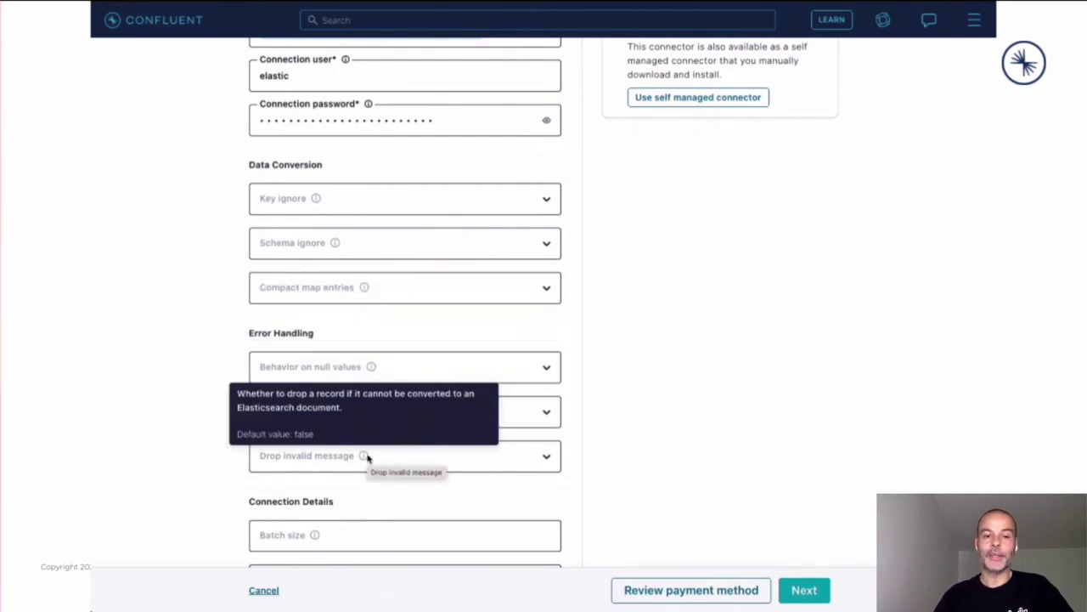
left_click(548, 413)
left_click(399, 489)
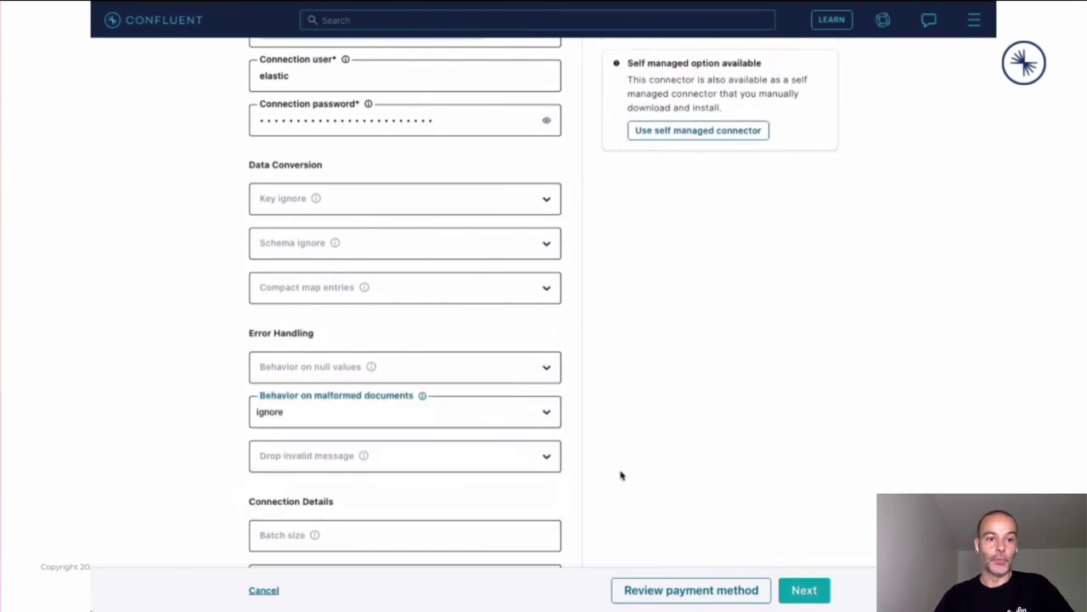
scroll(633, 469, "down", 2)
scroll(645, 464, "down", 1)
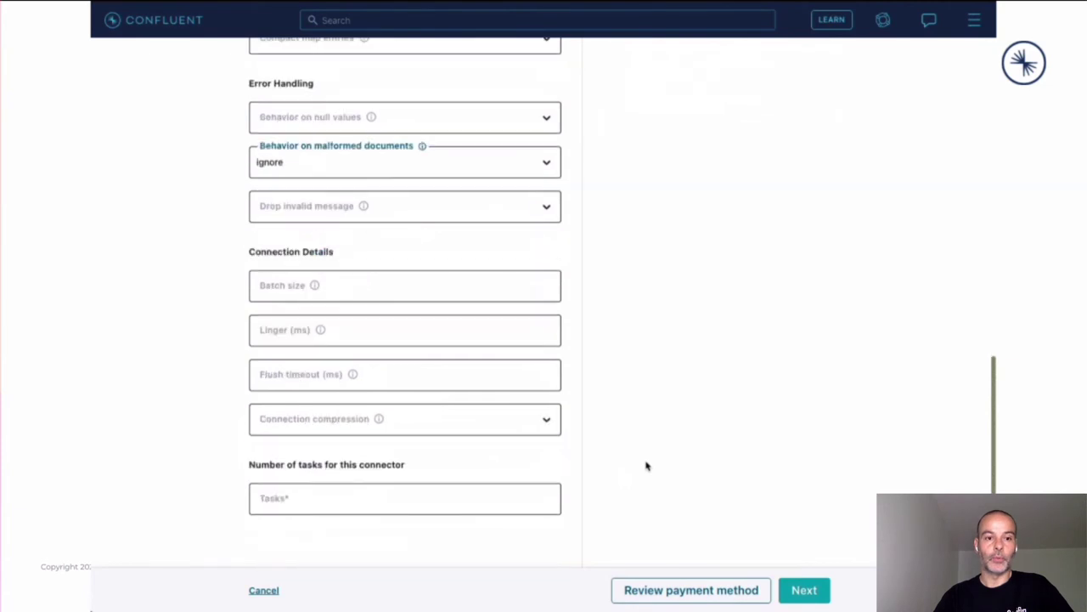
left_click(482, 501)
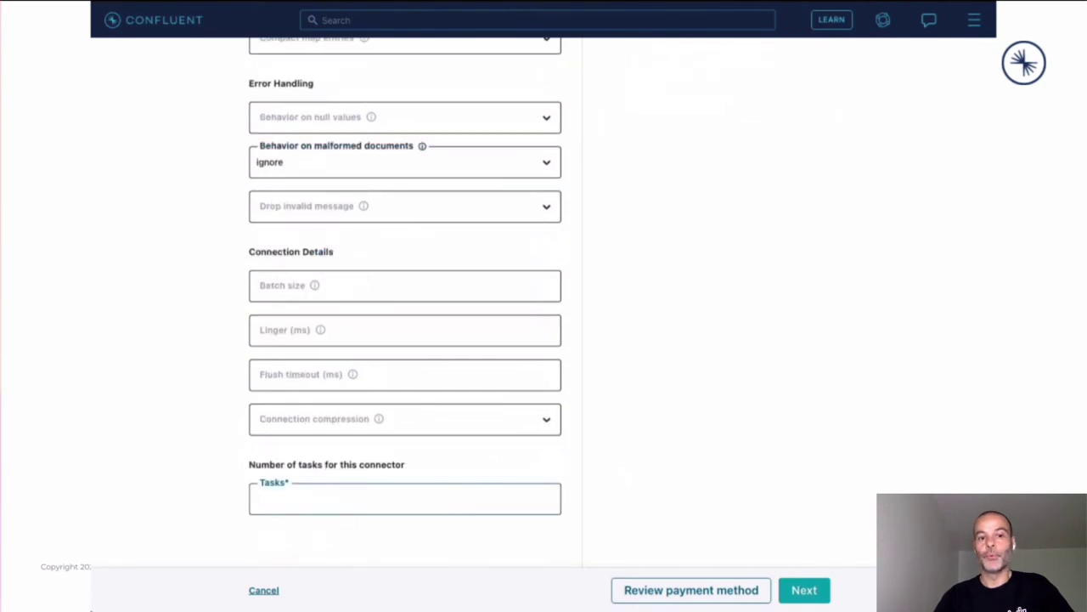
type("1")
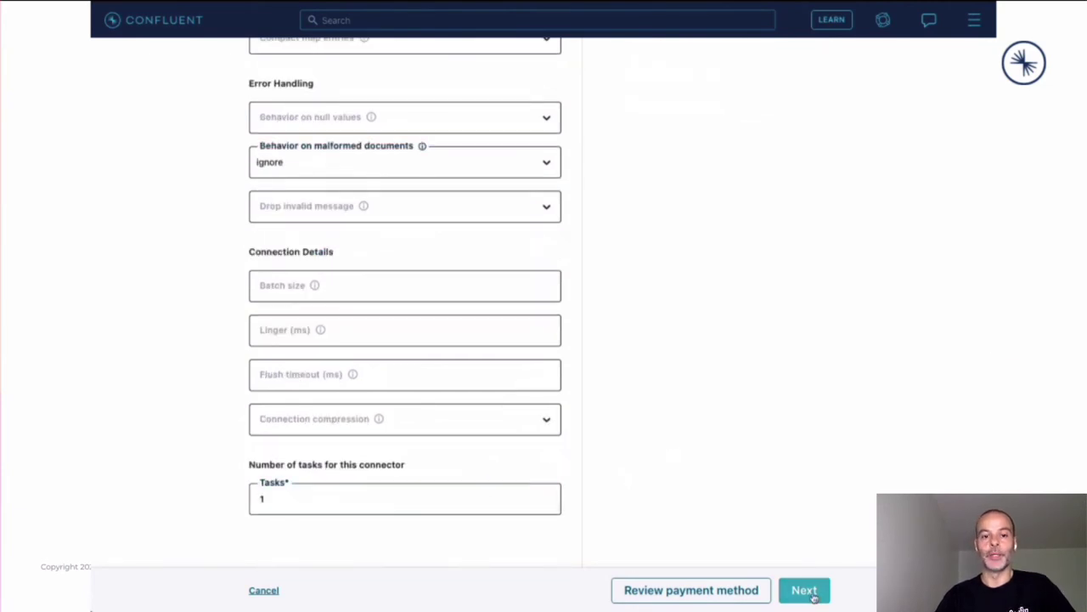
left_click(814, 597)
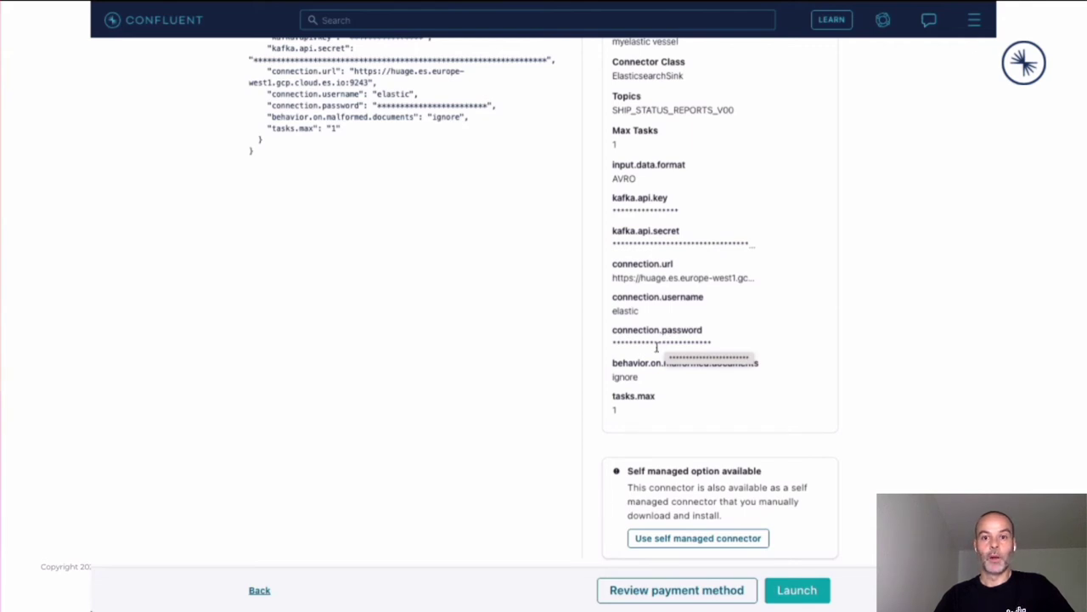
Review the connector configuration summary and launch the 'myelastic vessel' connector.
scroll(593, 399, "up", 5)
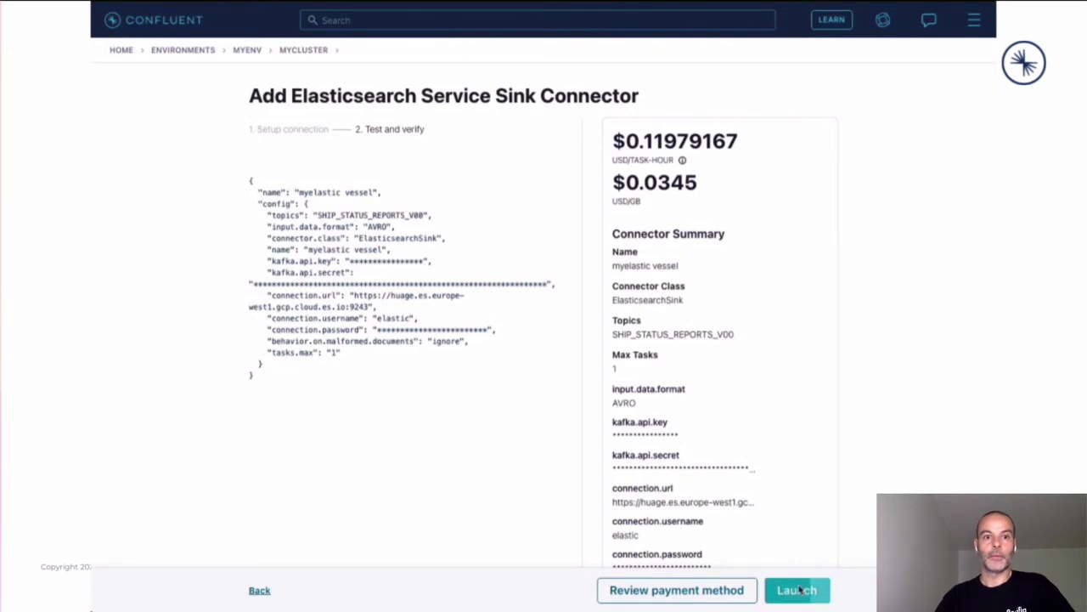
left_click(797, 590)
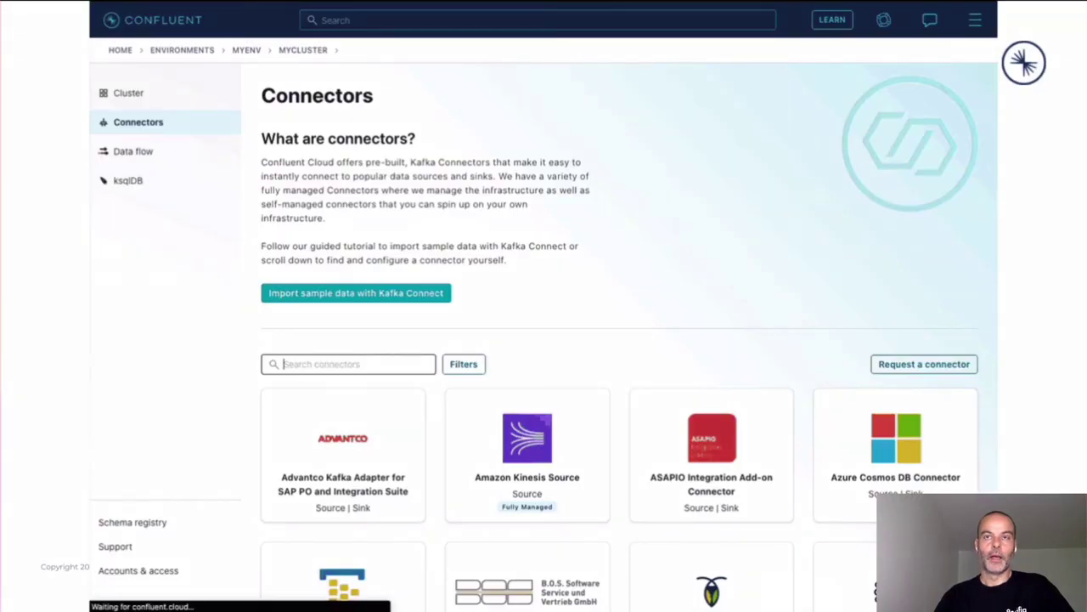
Enter 'elast' to search for the Elasticsearch connector.
type("elast")
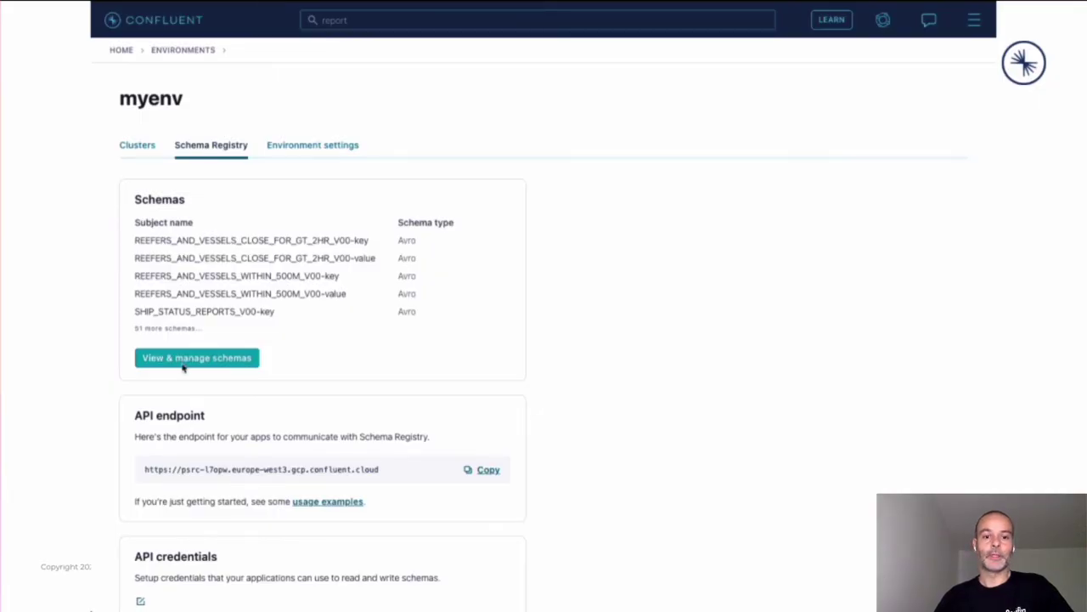
Browse the SHIP_STATUS_REPORTS_V00-value schema, return to the schema list and start a new schema.
left_click(176, 363)
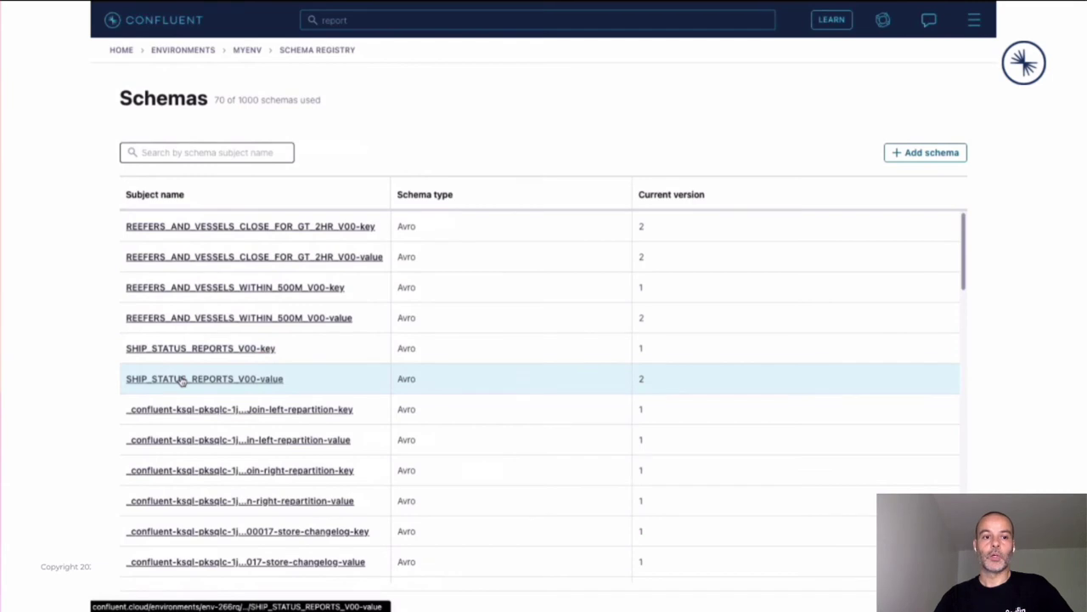
left_click(181, 380)
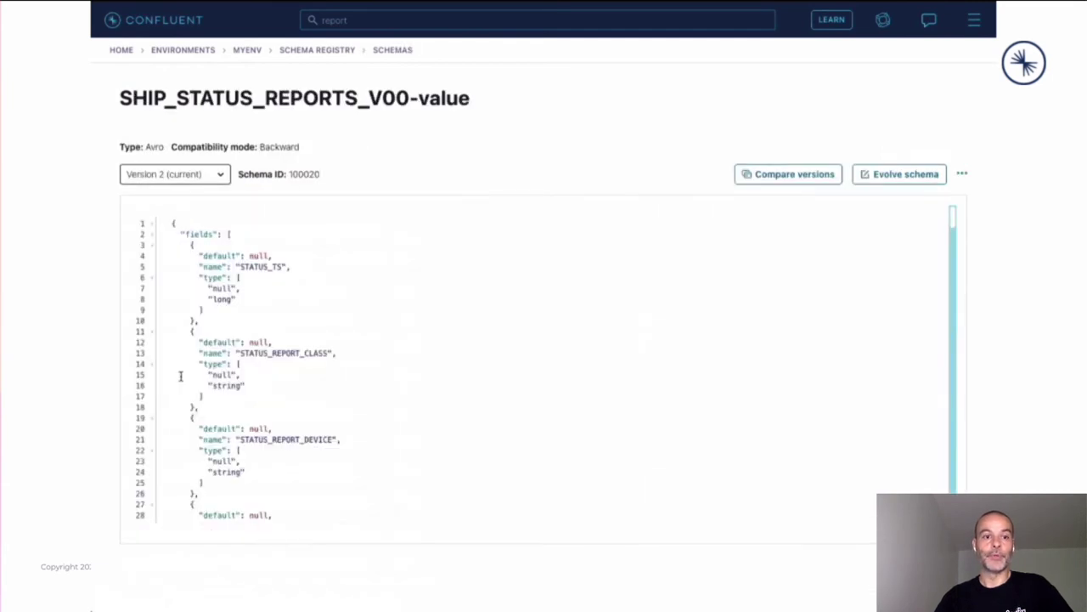
left_click(392, 51)
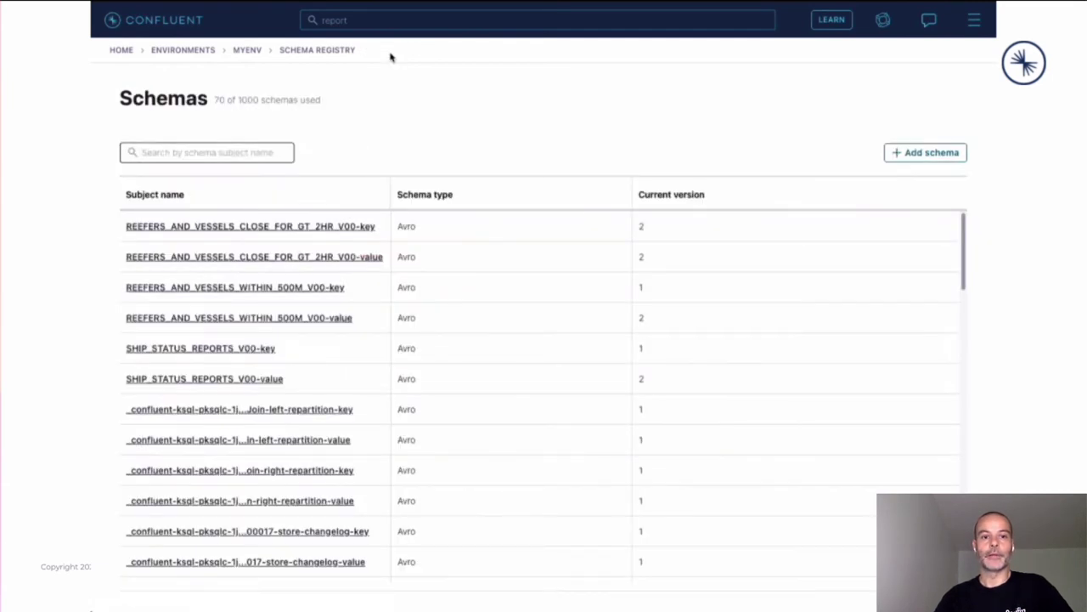
scroll(768, 339, "down", 5)
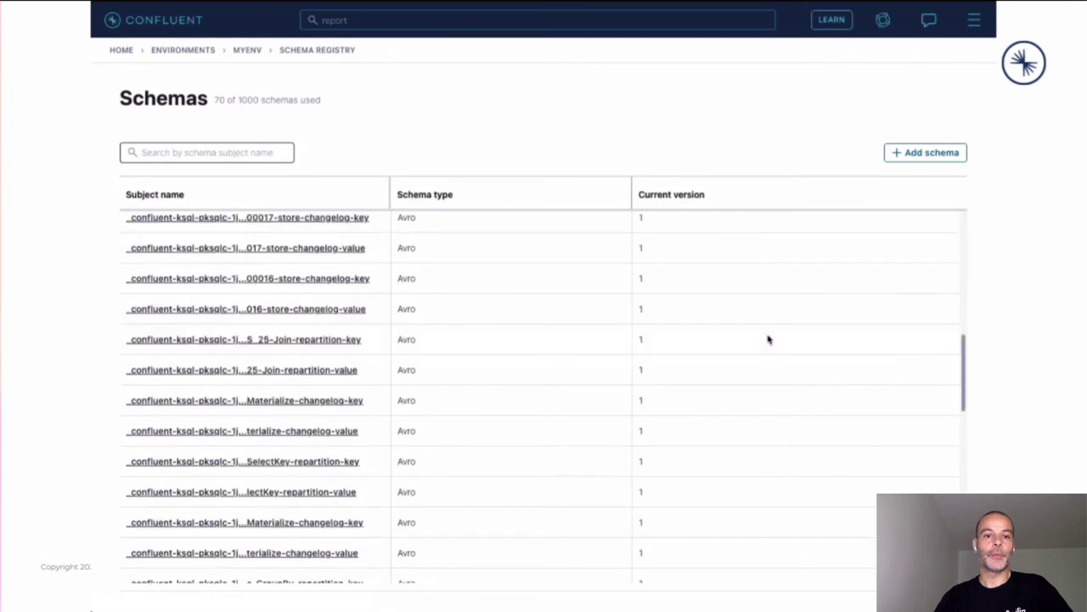
left_click(932, 153)
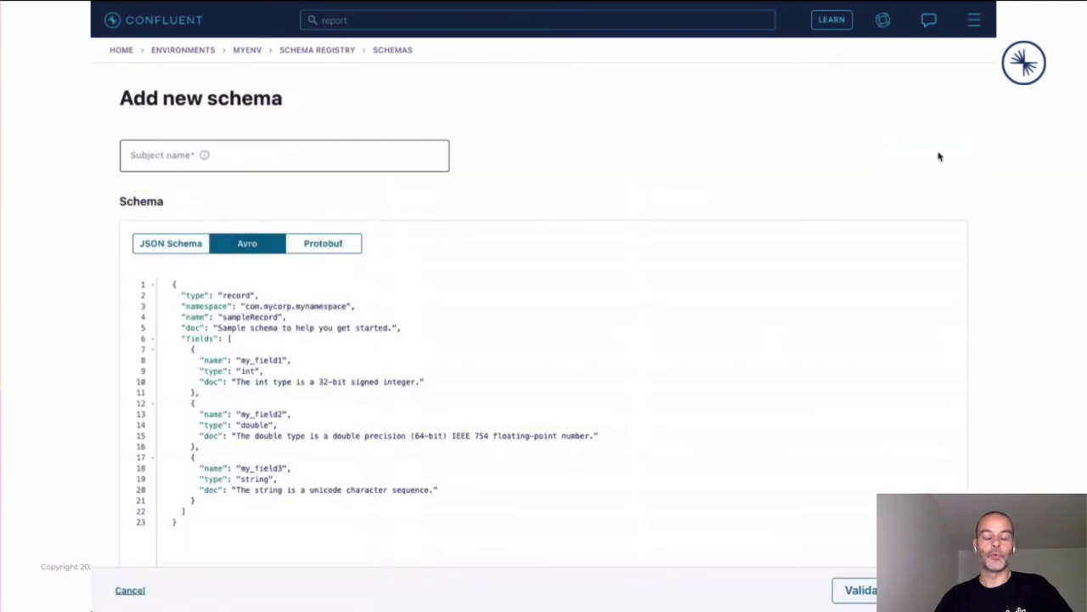
Create a JSON Schema subject named 'myschema', validating it before creation.
left_click(328, 247)
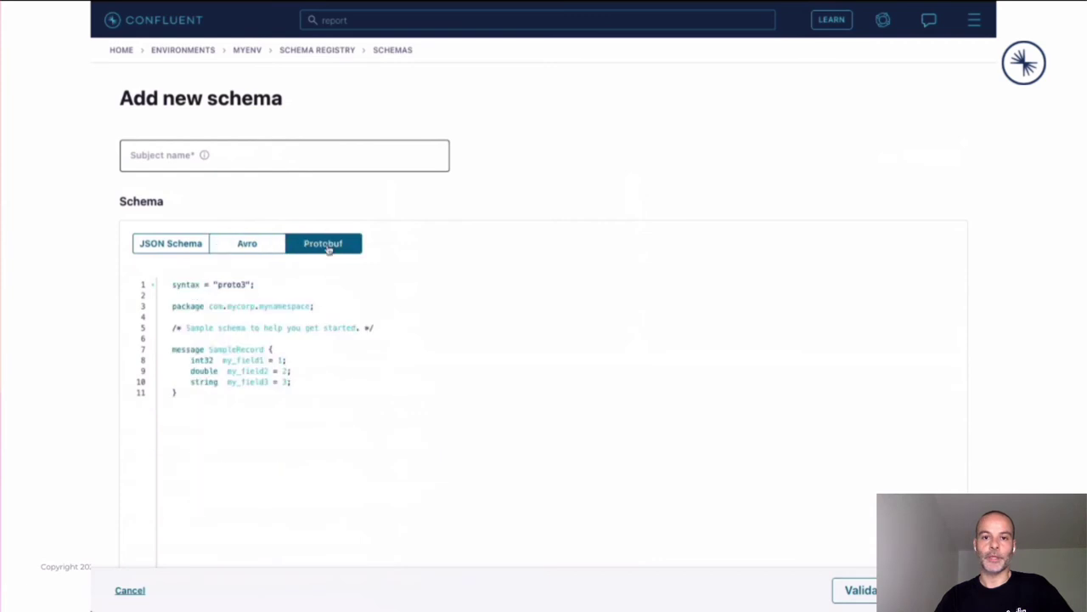
left_click(187, 248)
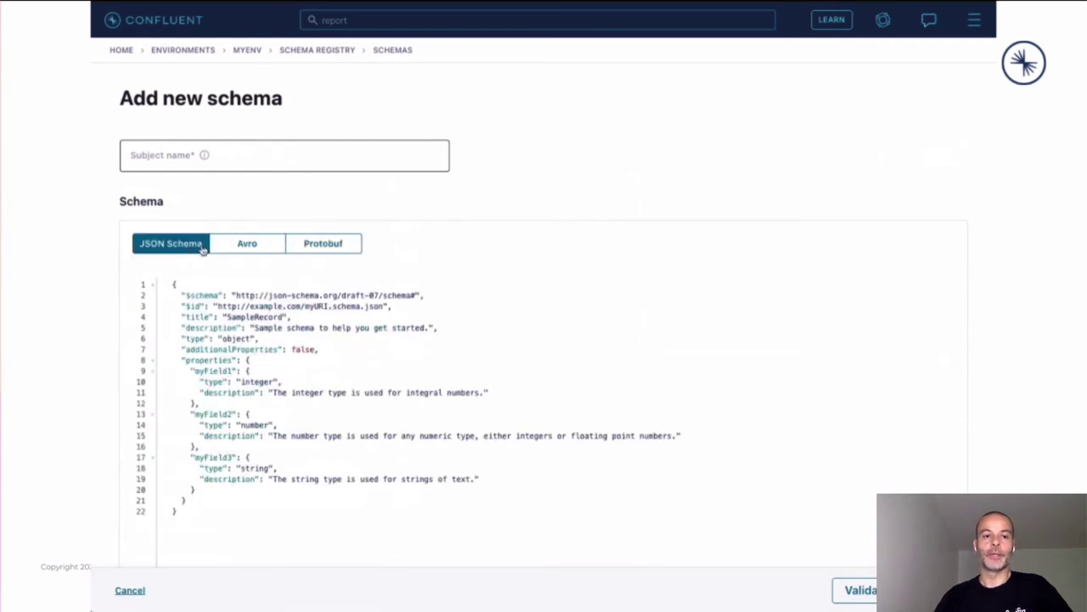
left_click(865, 588)
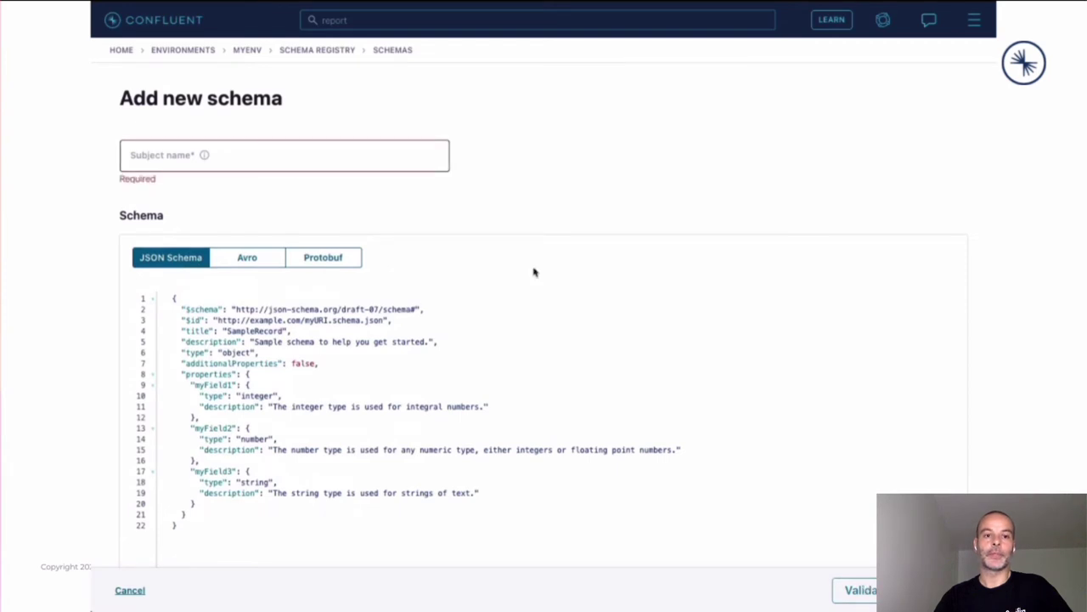
left_click(319, 157)
type("mysch")
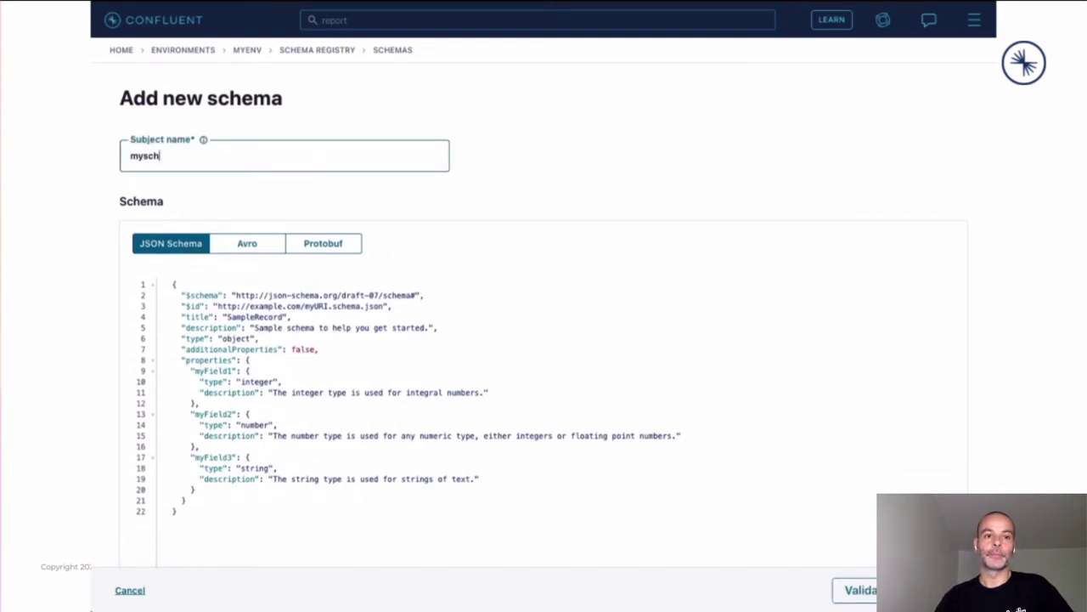
type("ema")
left_click(858, 589)
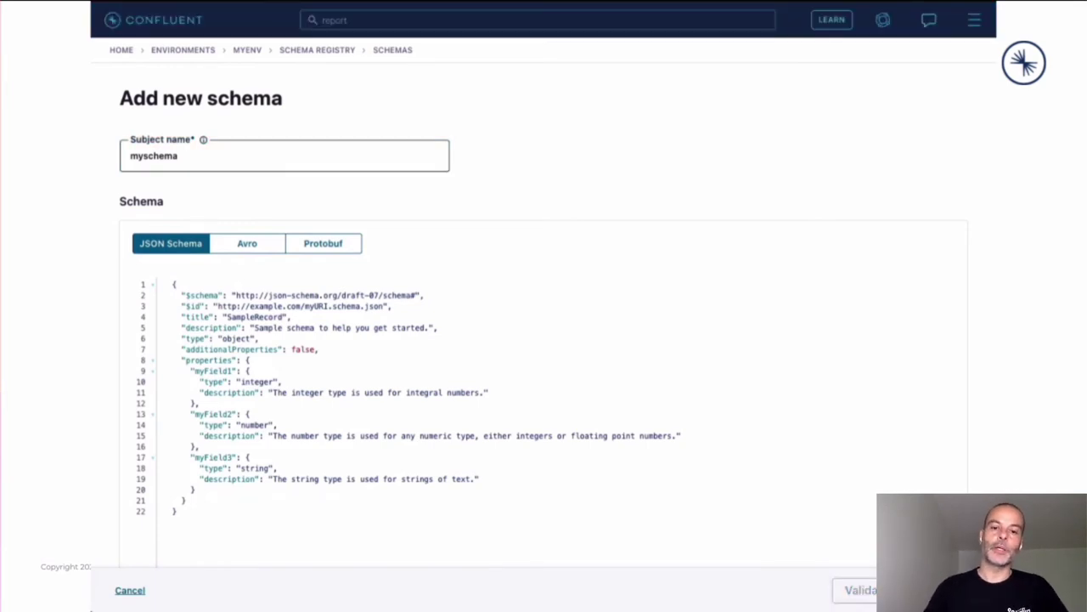
left_click(926, 589)
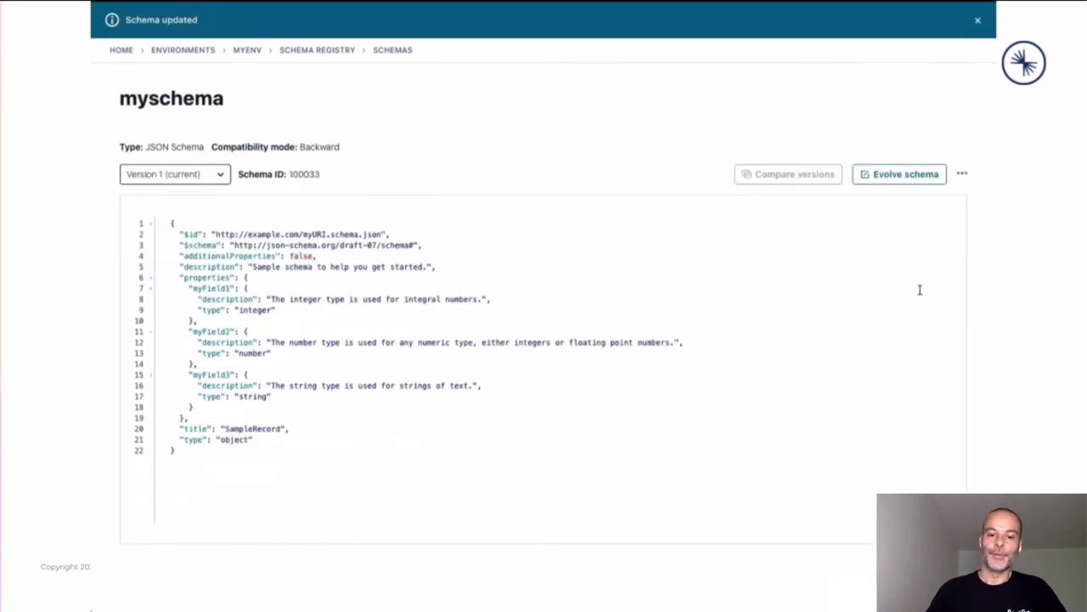
Go back to the schema list and view the SHIP_STATUS_REPORTS_V00-value schema at version 2.
left_click(917, 170)
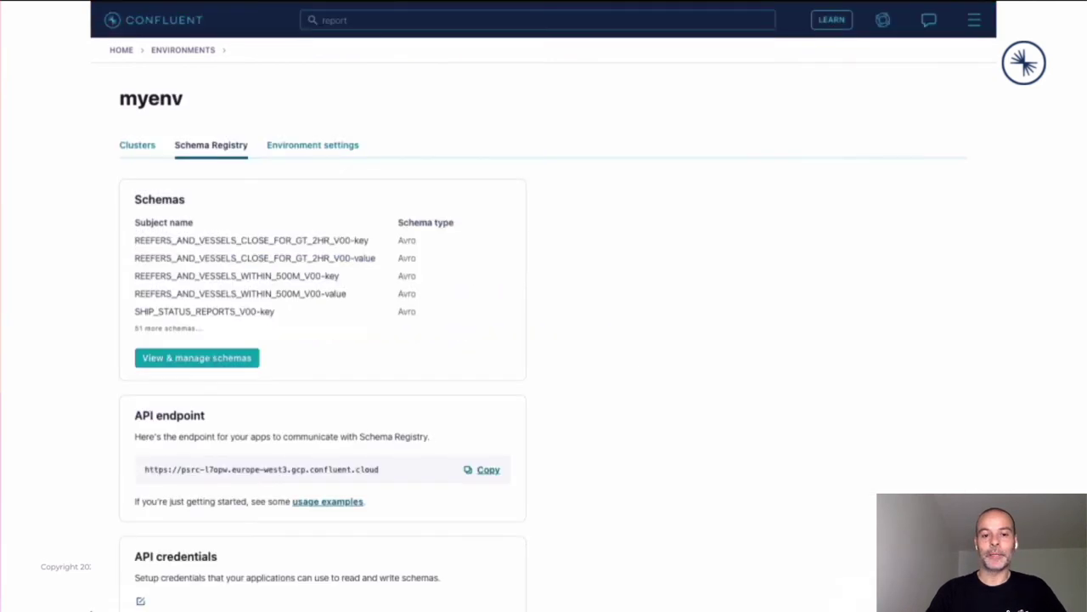
left_click(177, 363)
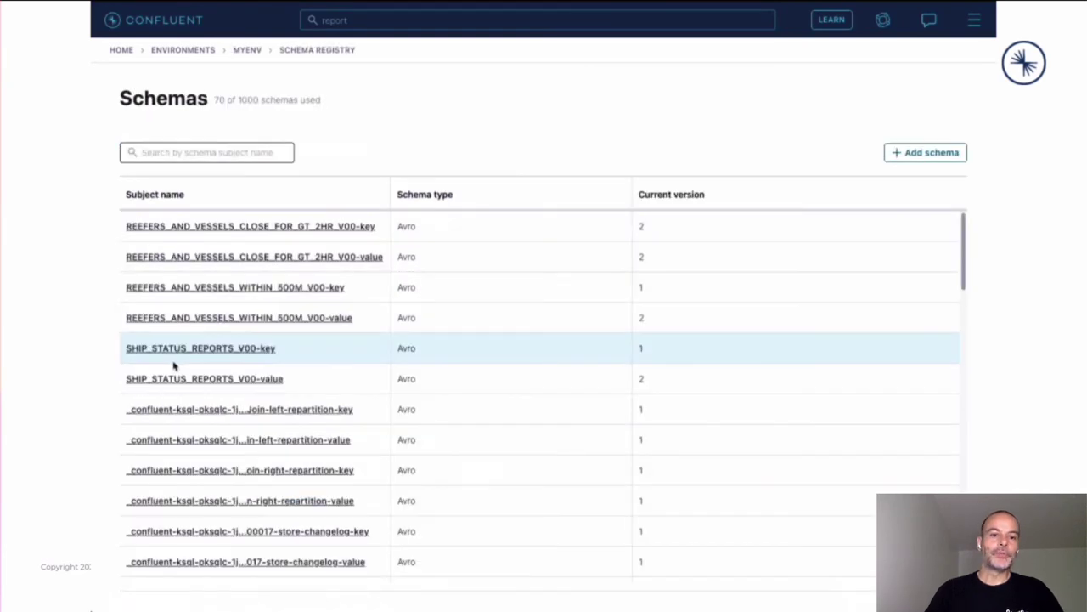
left_click(181, 380)
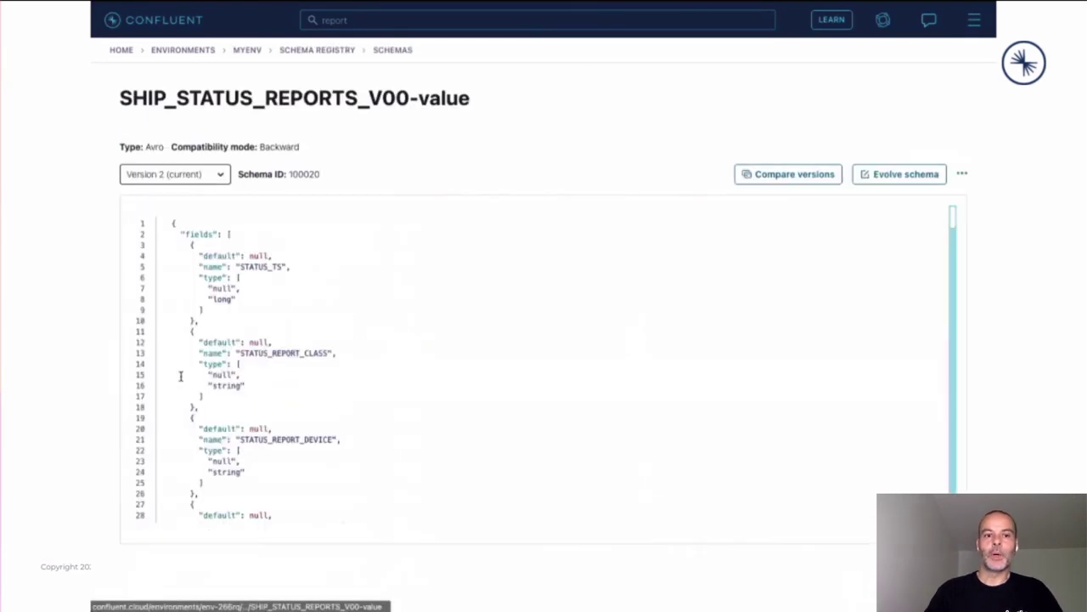